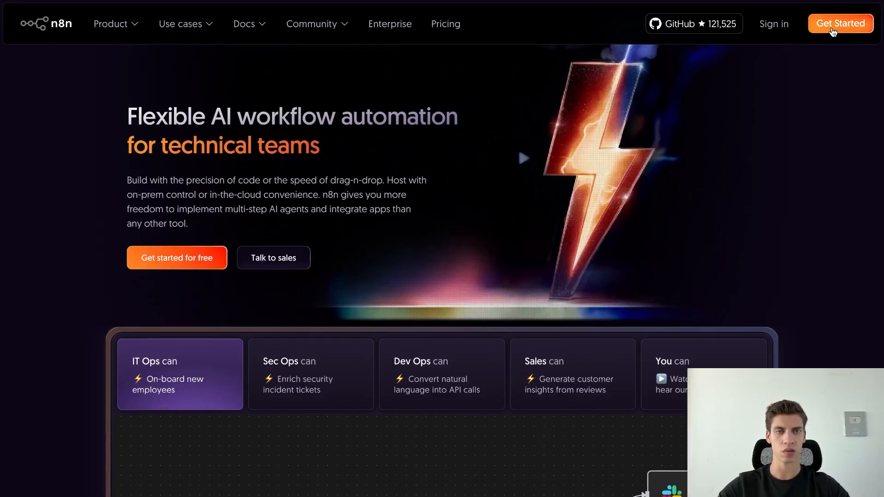
Leave the finished form-and-schedule workflow and bring up the n8n.io homepage.
click(838, 22)
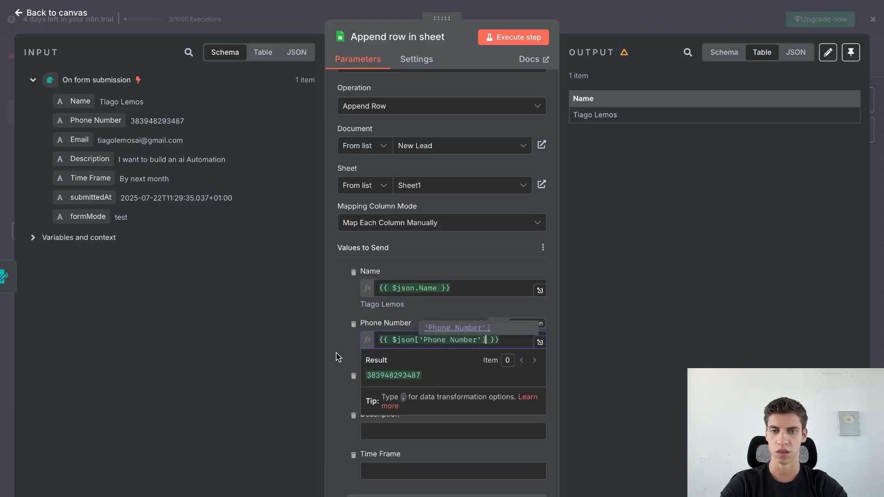
drag(79, 139, 454, 391)
drag(90, 158, 453, 443)
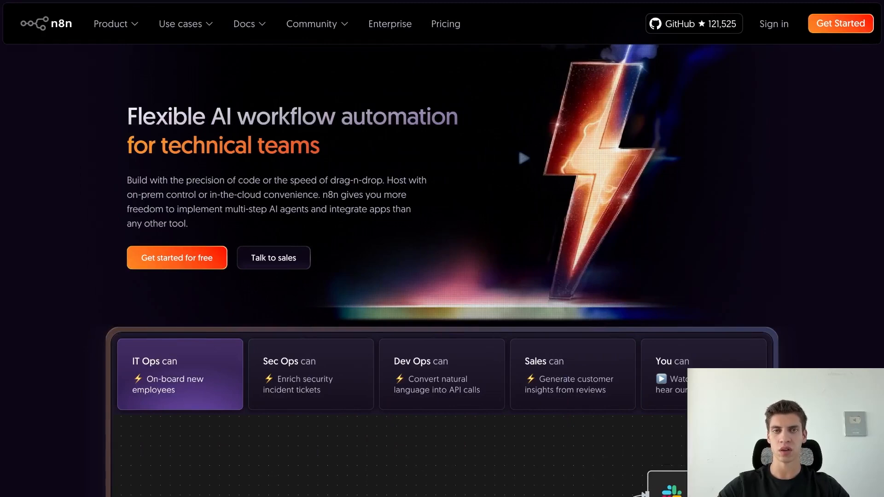
Launch the n8n cloud instance via Get Started and create the blank 'My workflow 4'.
mouse_move(466, 18)
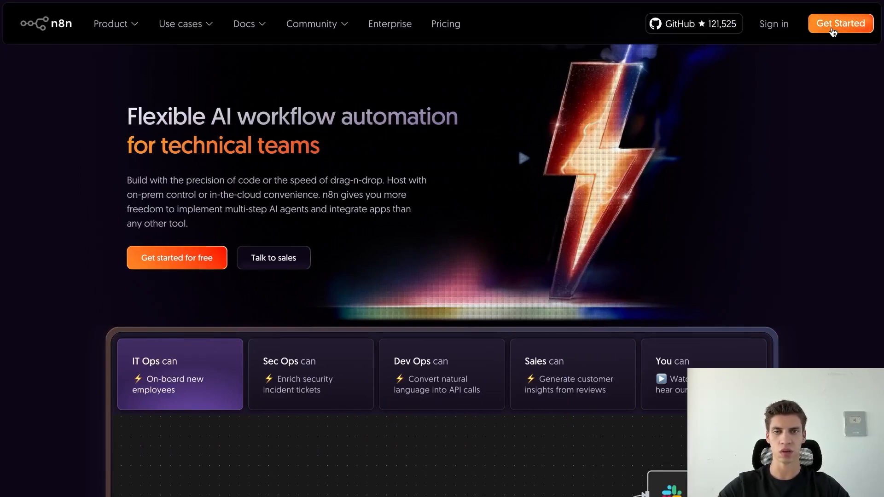
click(832, 29)
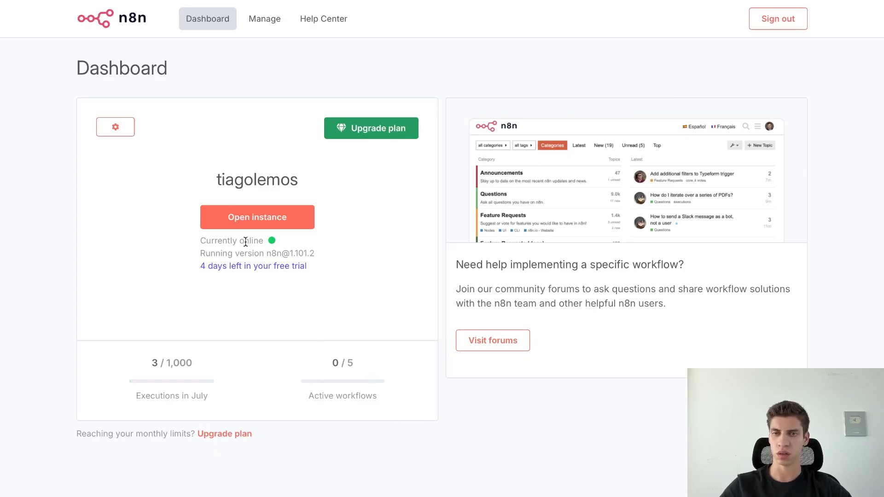
click(258, 225)
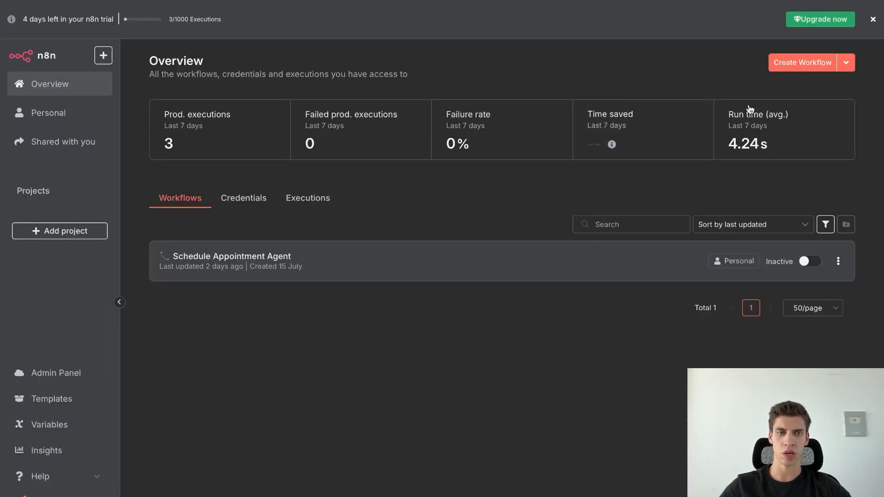
click(801, 62)
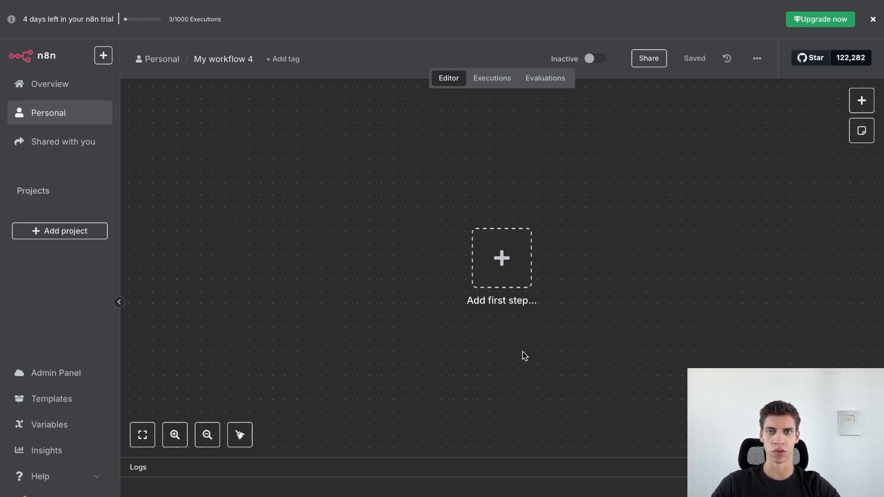
Add an On form submission trigger titled 'New Lead' with a 'Name' field.
click(510, 271)
scroll(761, 325, down, 1)
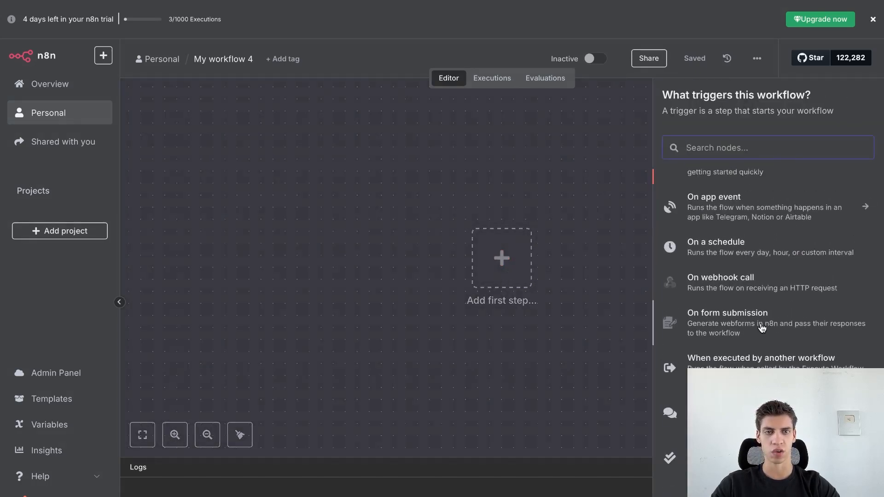
scroll(762, 326, up, 1)
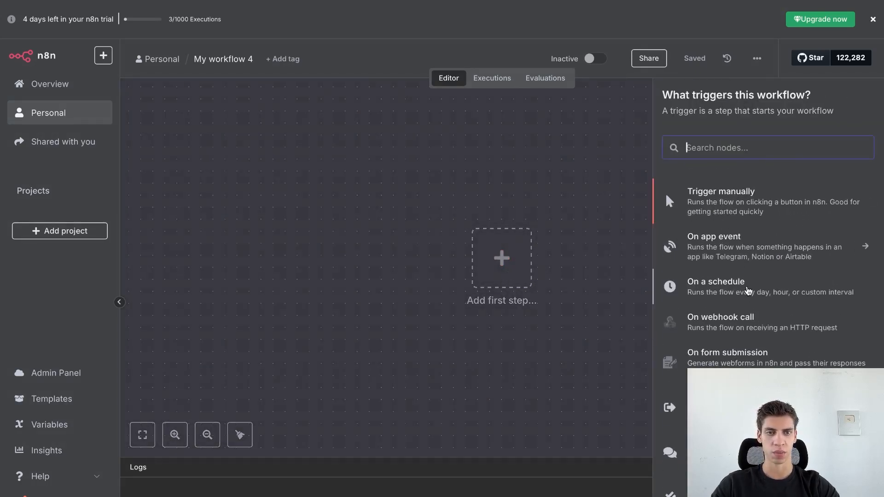
scroll(750, 334, down, 1)
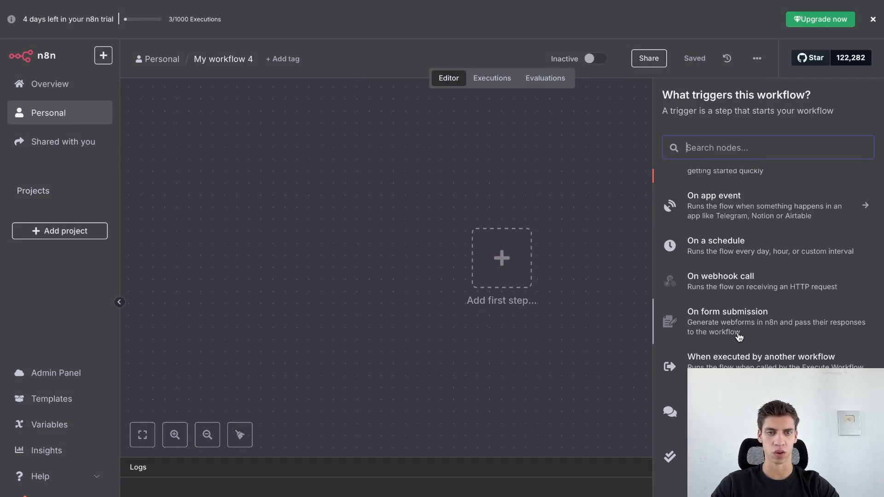
click(734, 333)
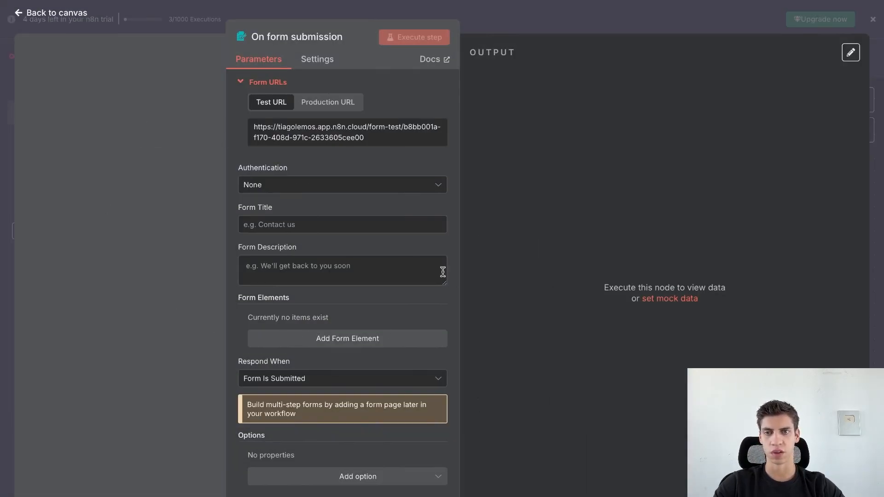
click(368, 226)
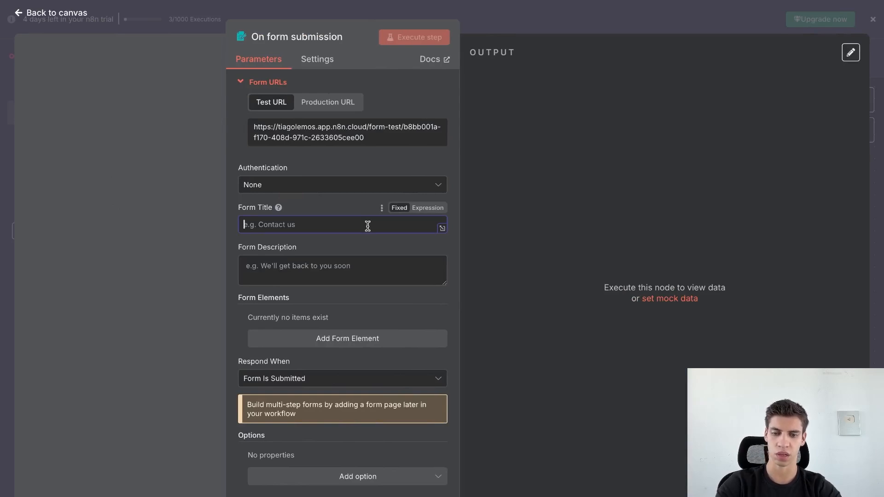
text(New Lead)
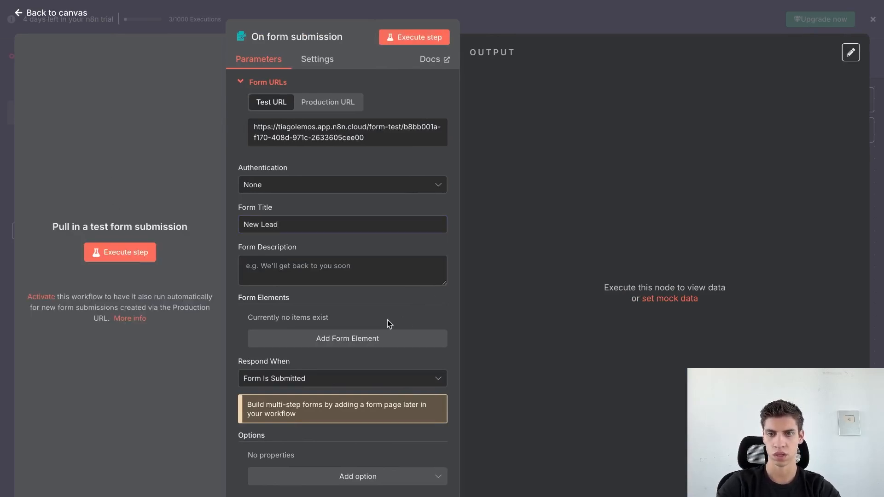
click(352, 338)
click(350, 339)
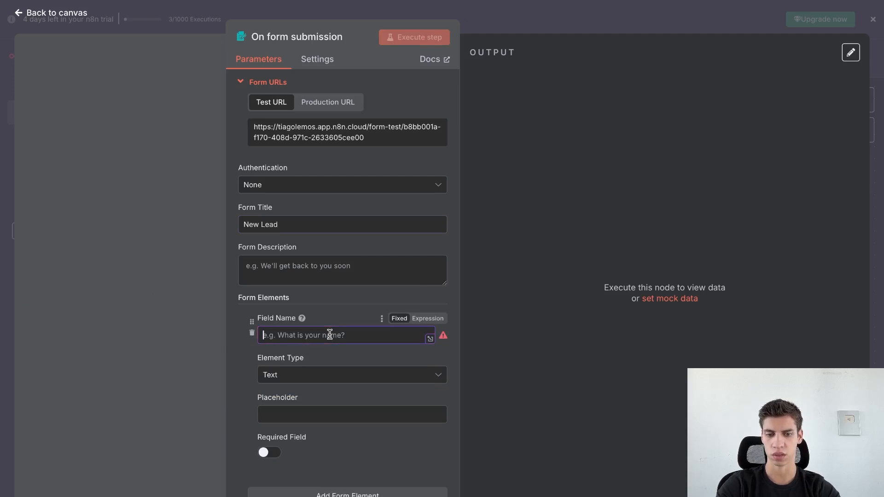
text(Name)
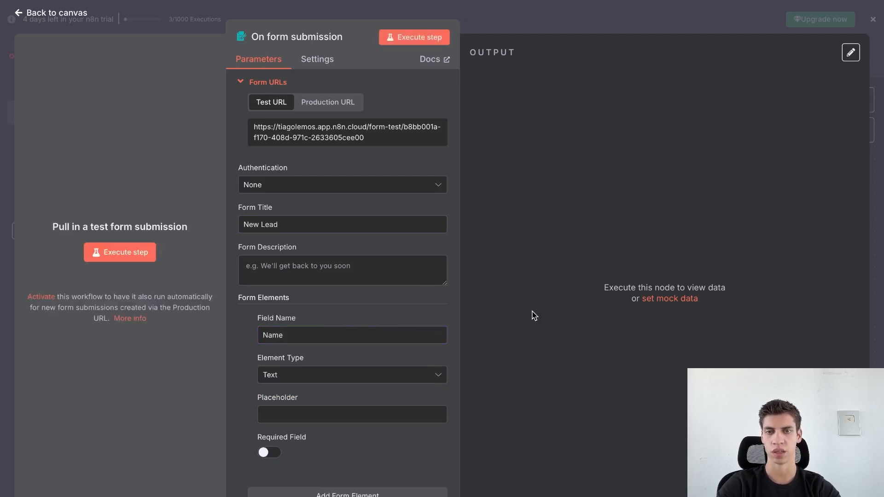
Execute the trigger and submit the test form with a sample person's name.
click(418, 37)
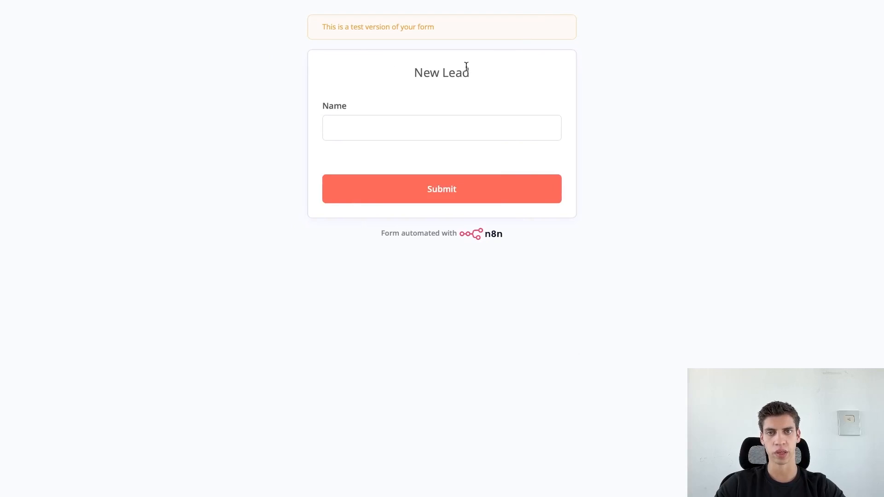
click(360, 133)
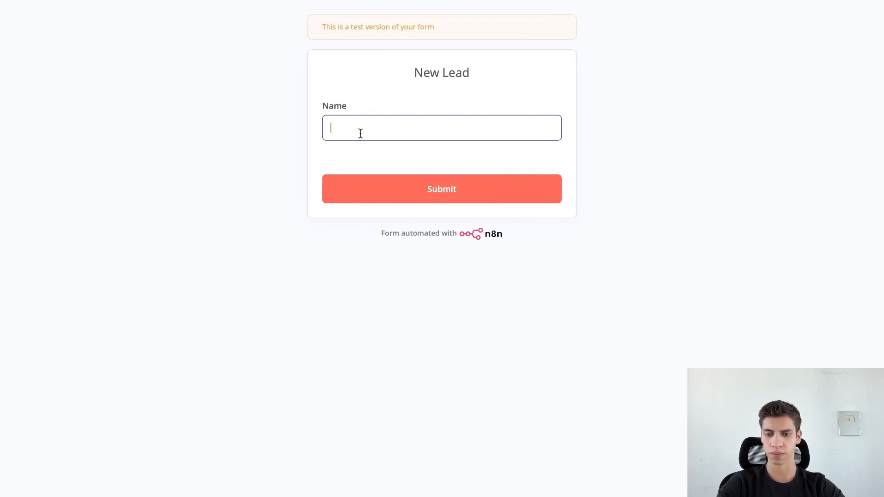
click(410, 196)
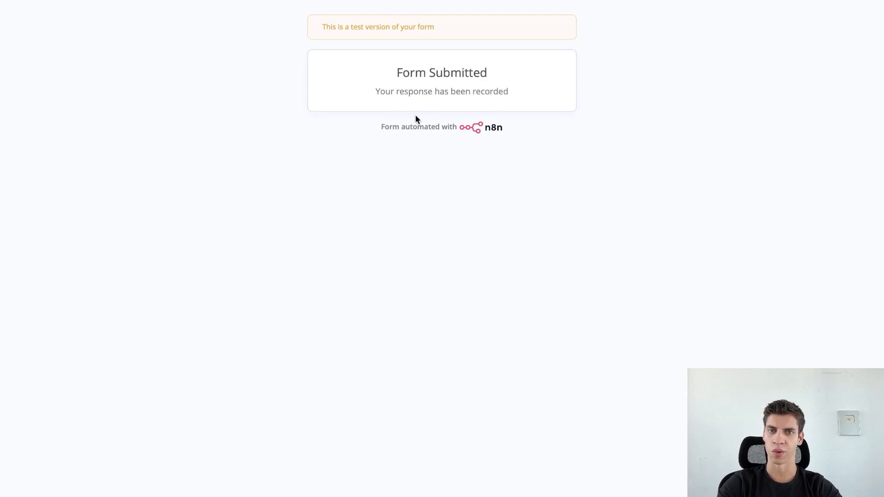
key(ctrl+Left)
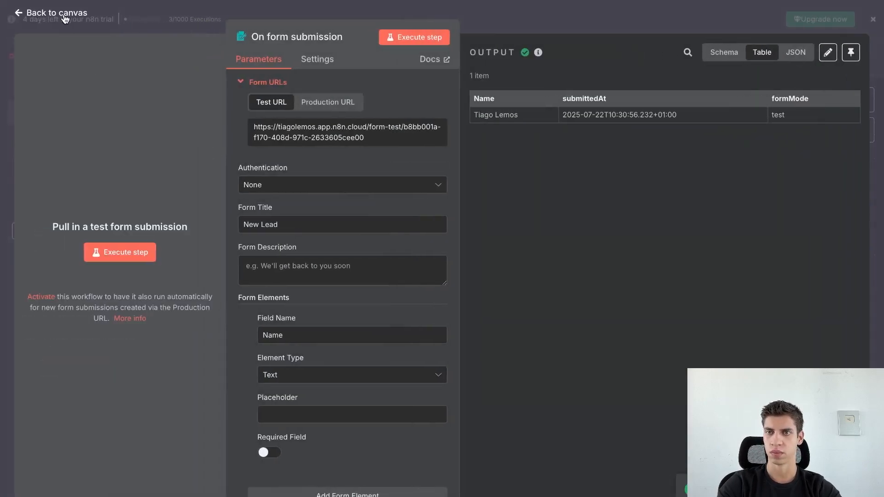
Add a Google Sheets 'Append row in sheet' step after the form trigger.
click(65, 16)
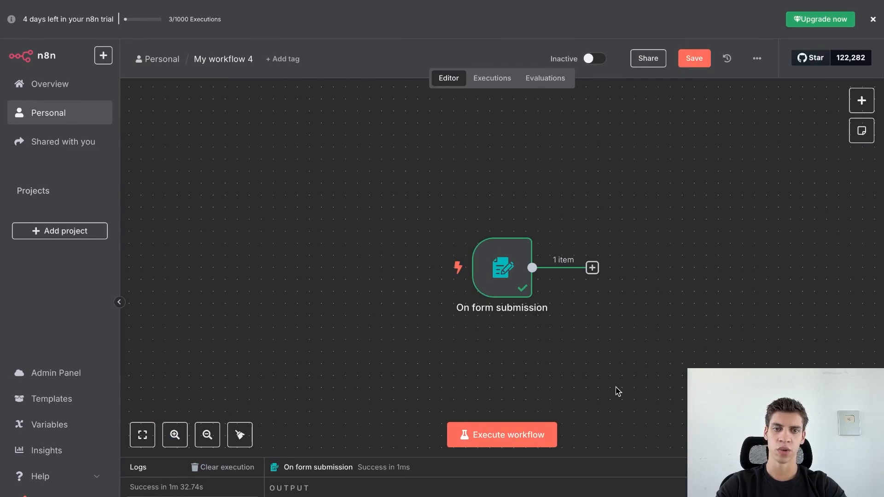
click(592, 268)
text(sheet)
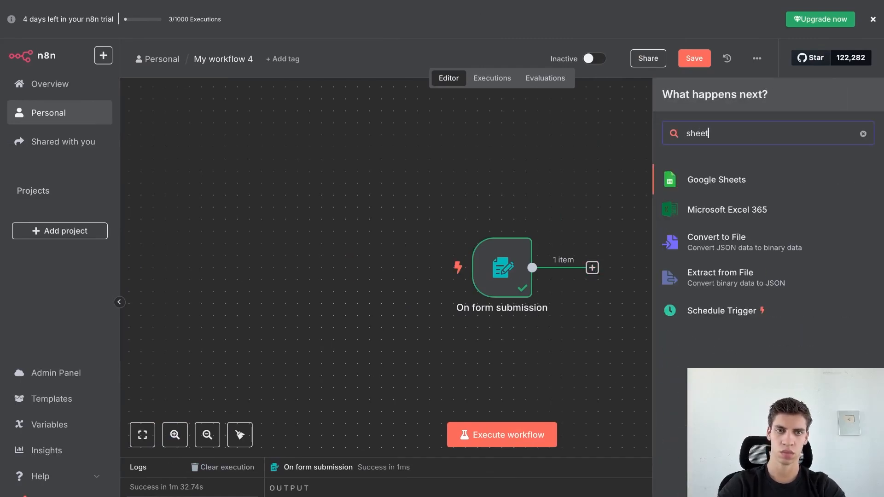
click(734, 180)
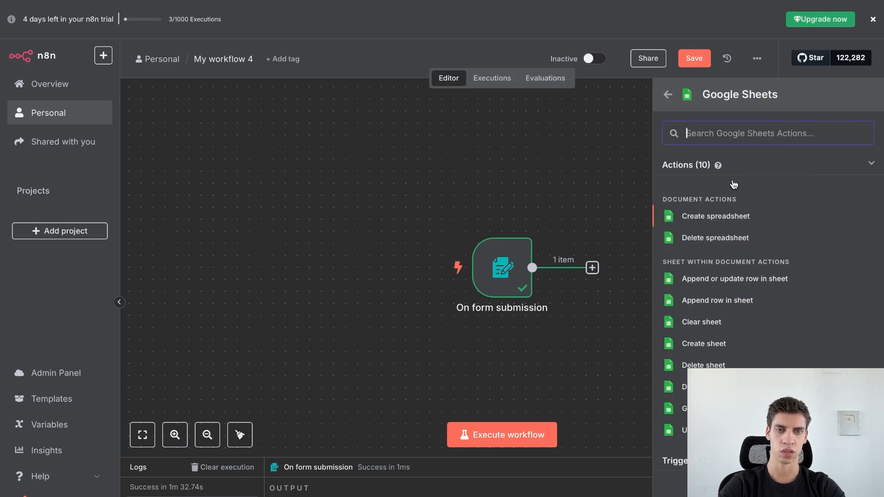
click(714, 303)
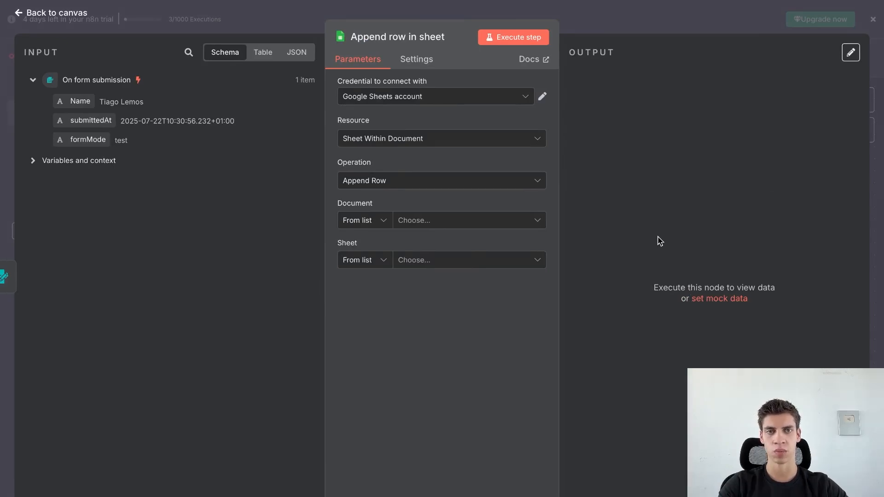
In a new browser tab, create a Google Sheets spreadsheet titled 'New Lead'.
key(super+t)
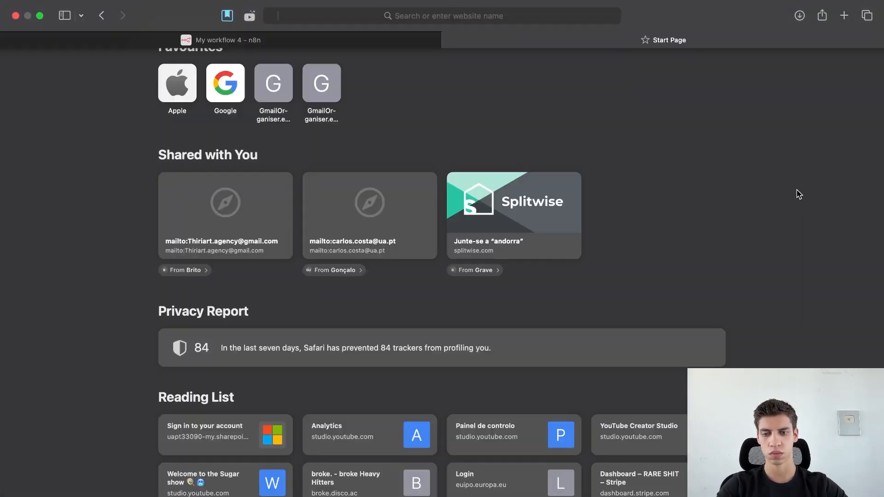
text(sheets)
key(Return)
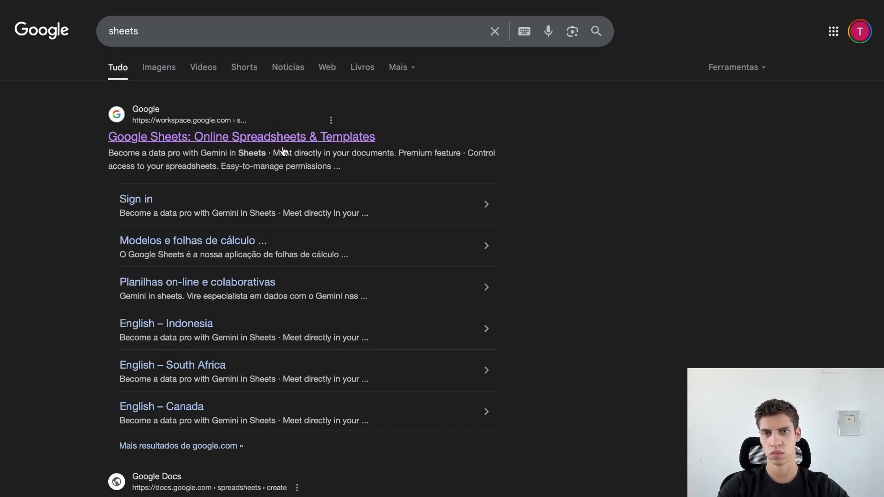
click(276, 137)
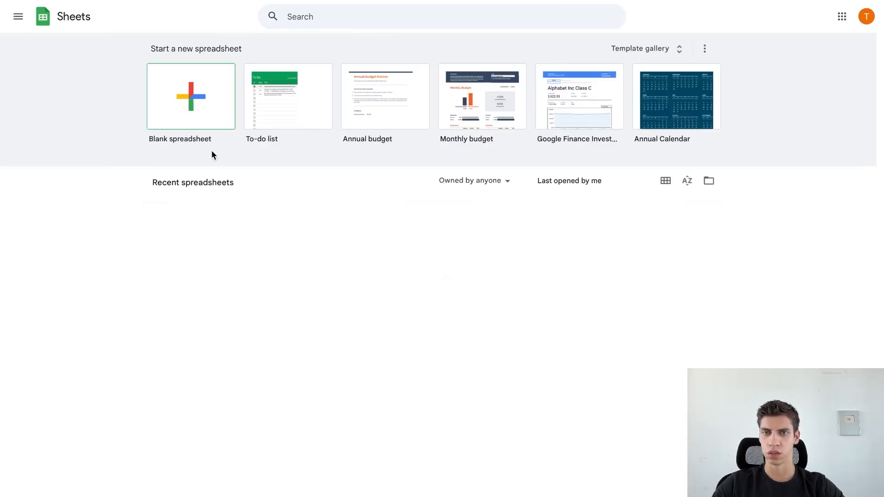
click(97, 13)
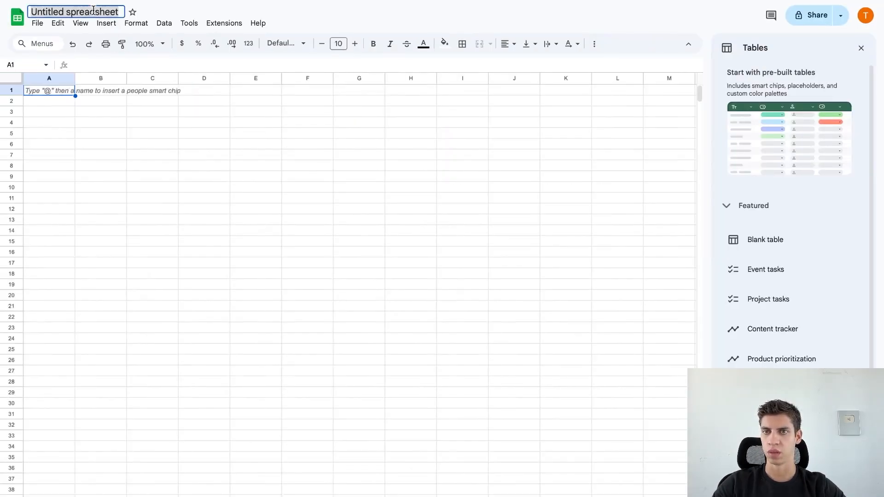
text(New Lead)
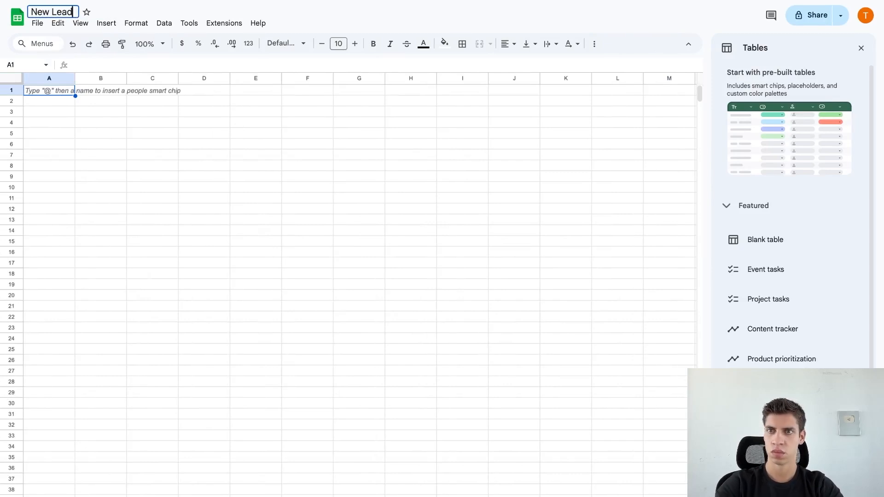
click(112, 110)
Enter the header 'Name' in cell A1 and go back to the n8n workflow.
double_click(56, 91)
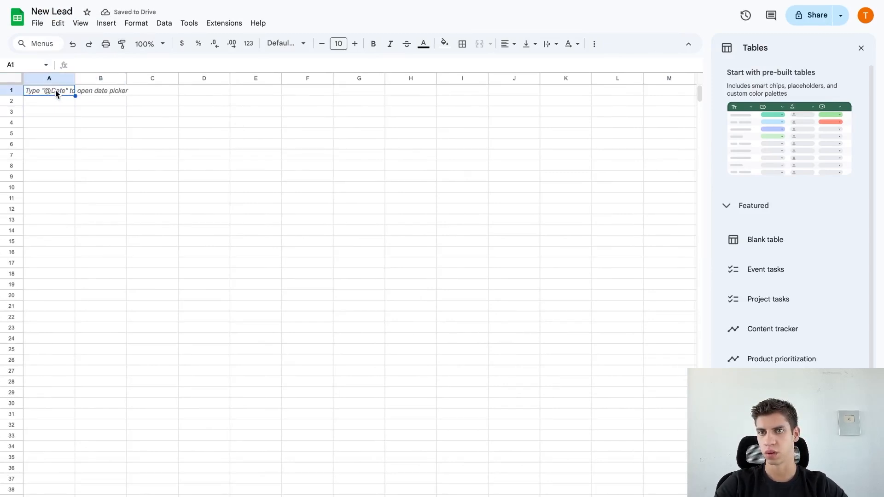
text(Name)
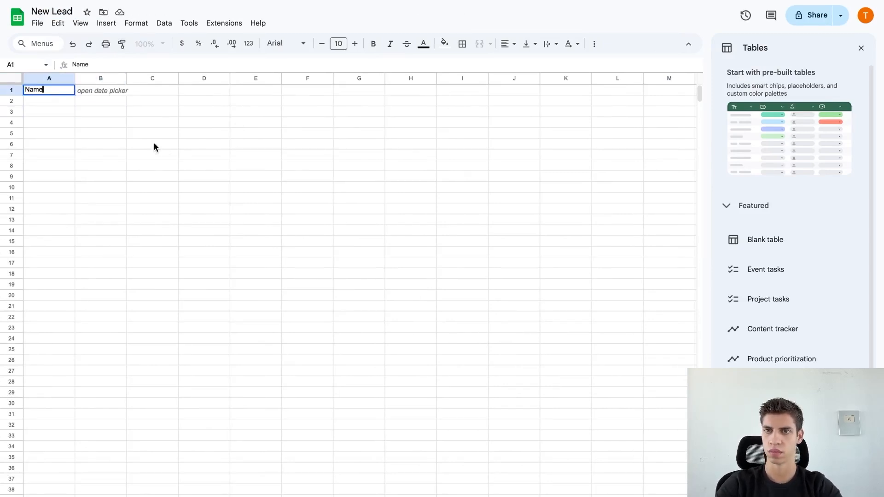
click(199, 154)
mouse_move(231, 18)
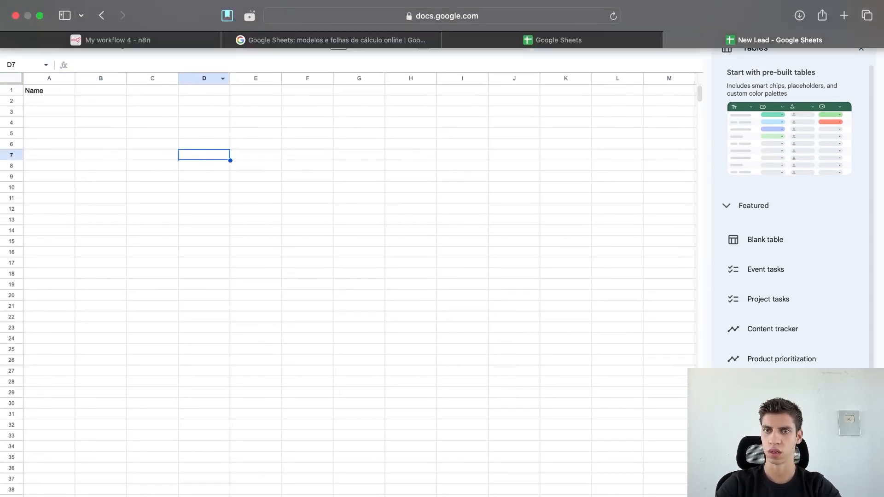
click(198, 40)
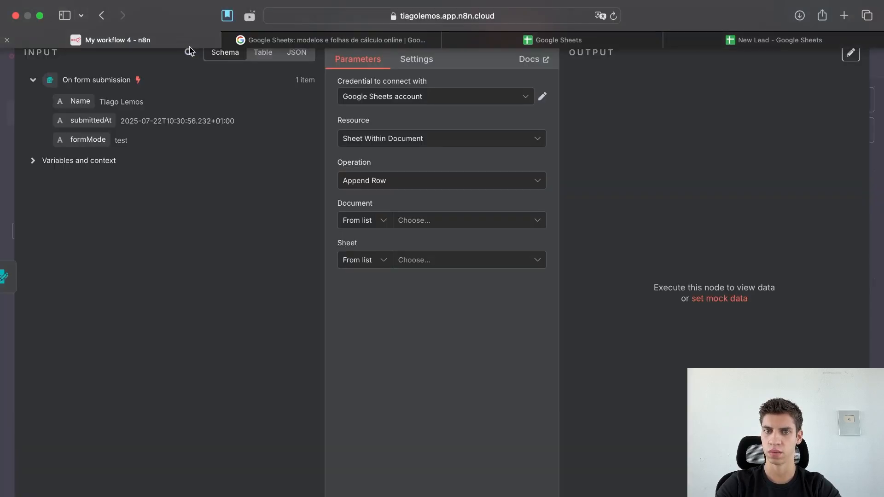
Target New Lead / Sheet1 and map the form's Name to {{ $json.Name }} in the Name column.
click(430, 221)
click(399, 280)
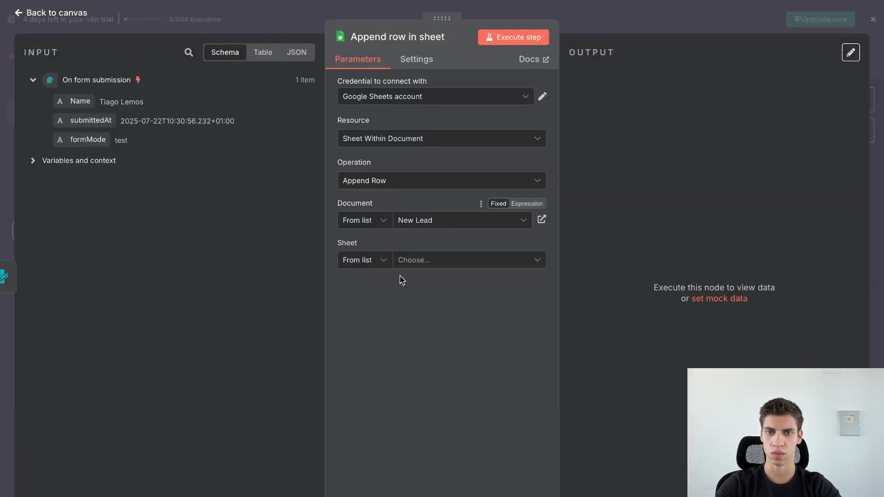
click(421, 264)
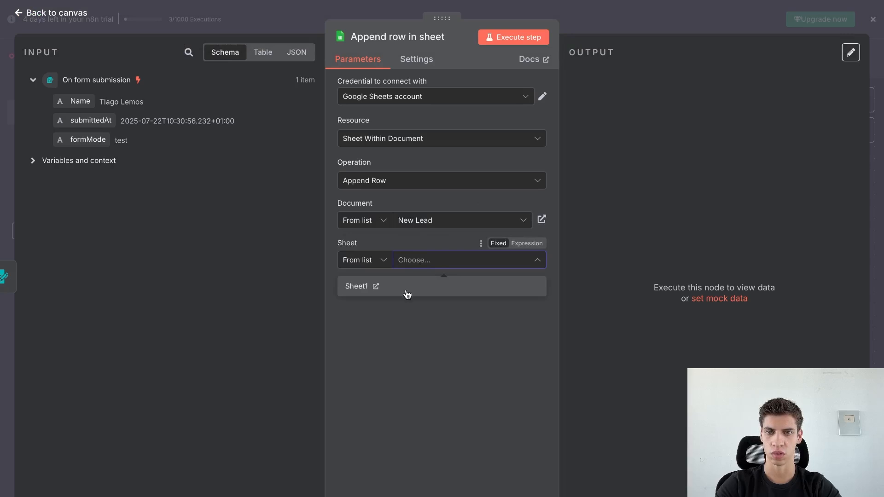
click(407, 286)
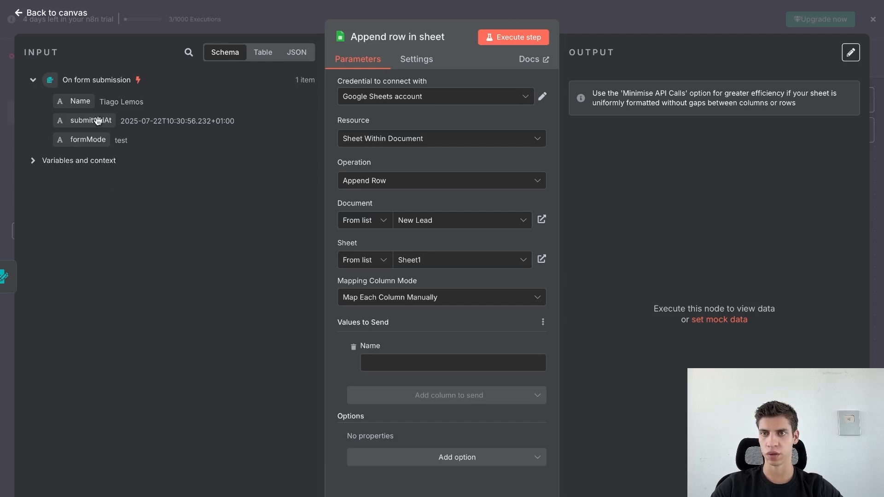
drag(82, 102, 396, 371)
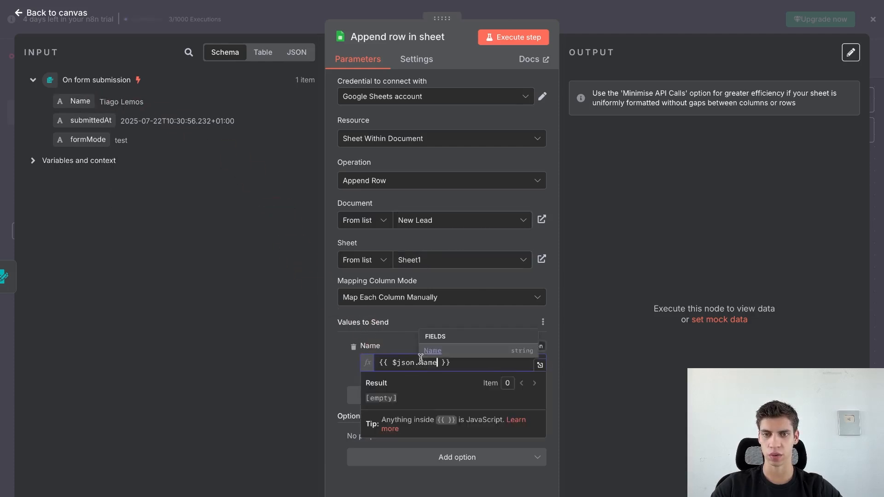
click(396, 333)
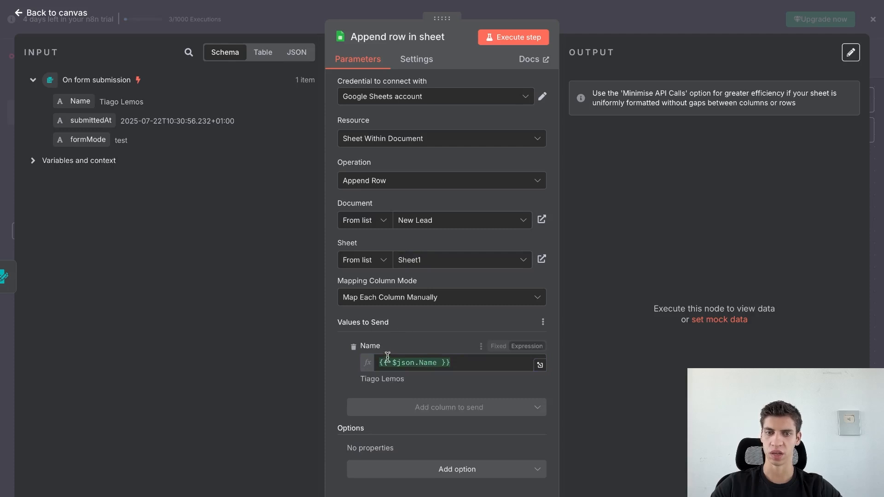
drag(456, 361, 365, 367)
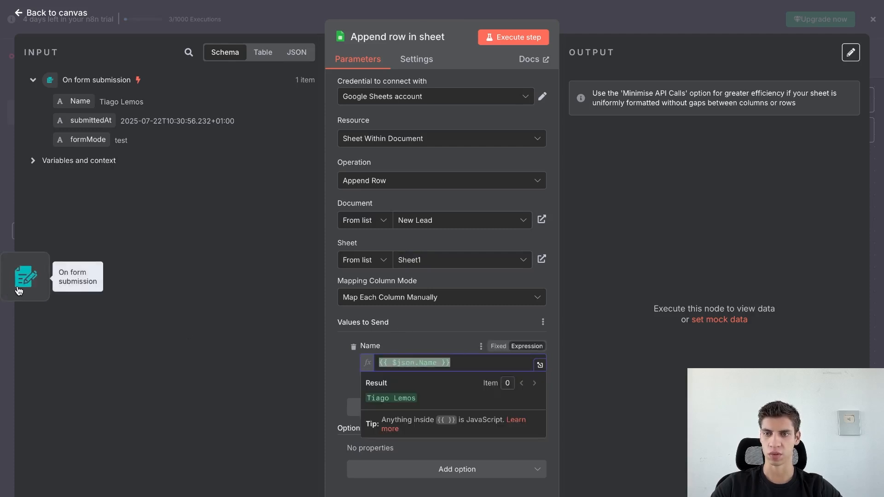
click(308, 341)
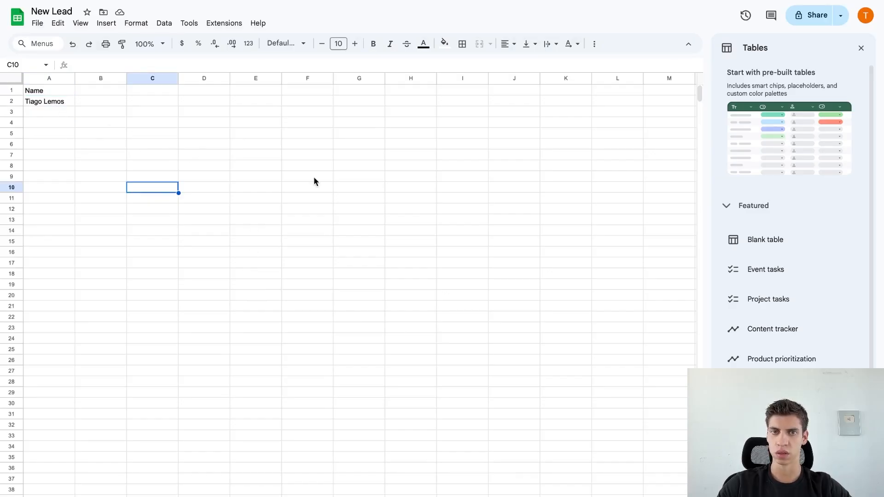
Execute the whole workflow, submit another test name, and confirm it lands in row 3.
click(264, 38)
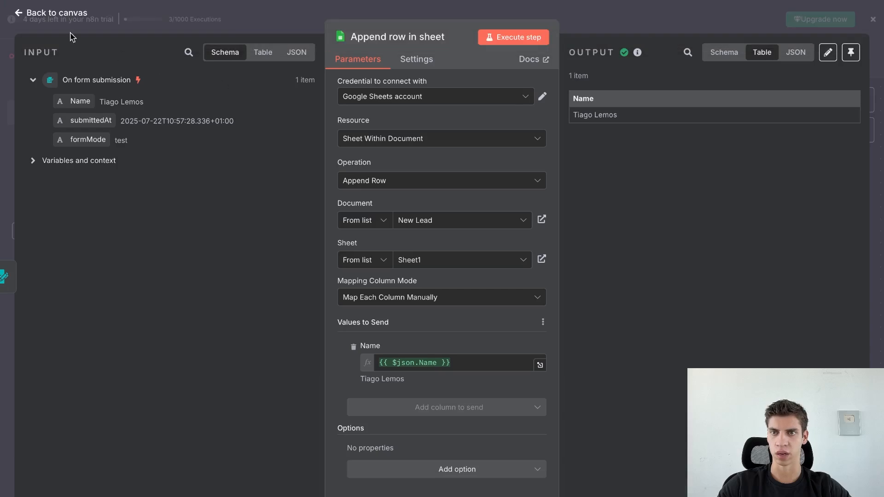
click(64, 16)
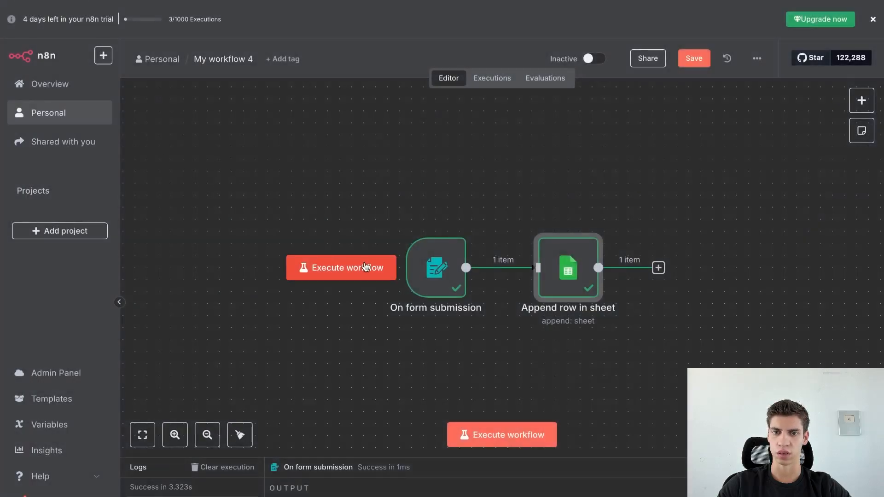
click(366, 267)
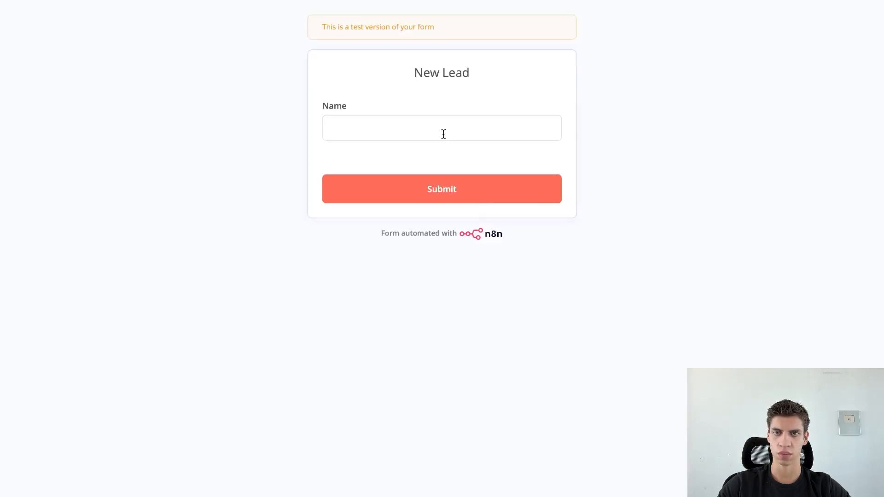
click(443, 134)
text(Josh)
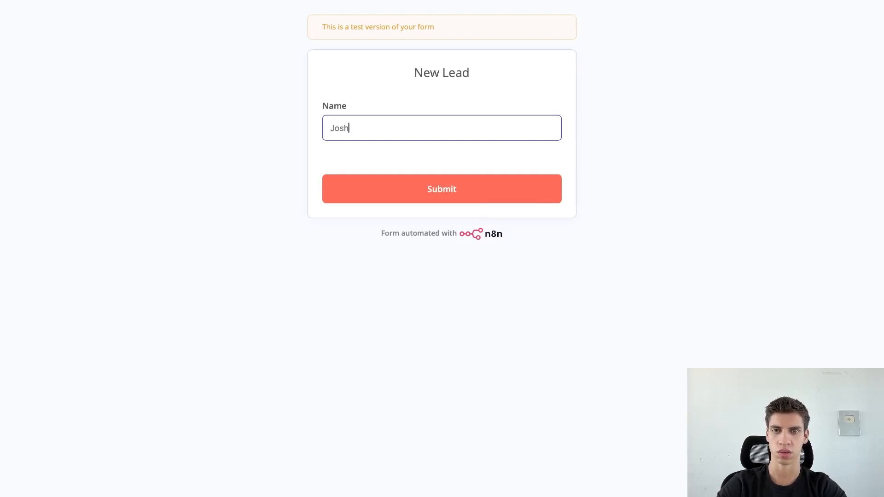
click(477, 189)
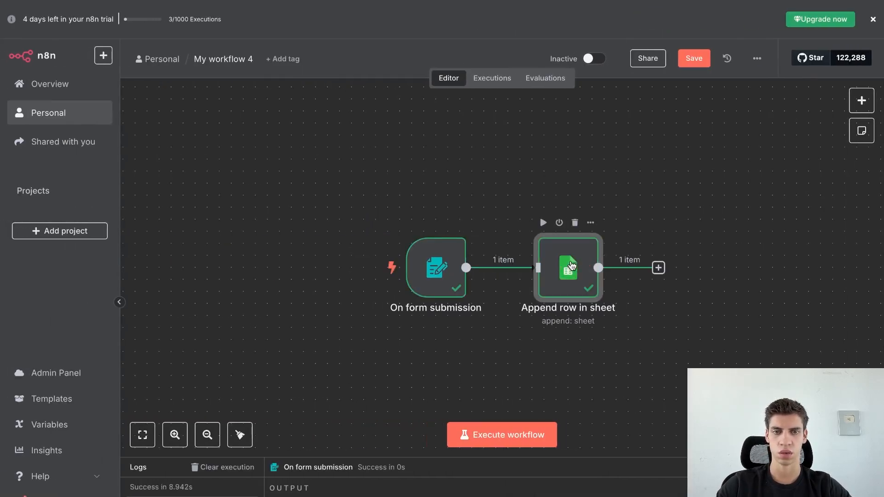
click(658, 40)
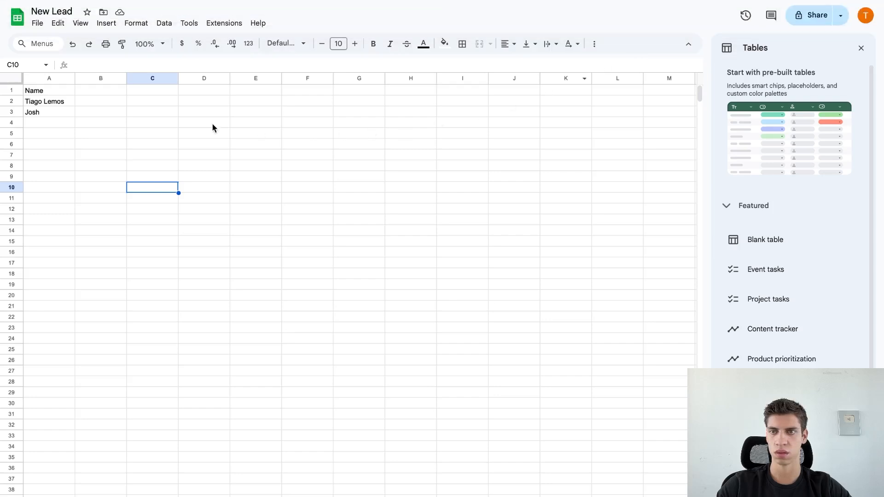
click(42, 113)
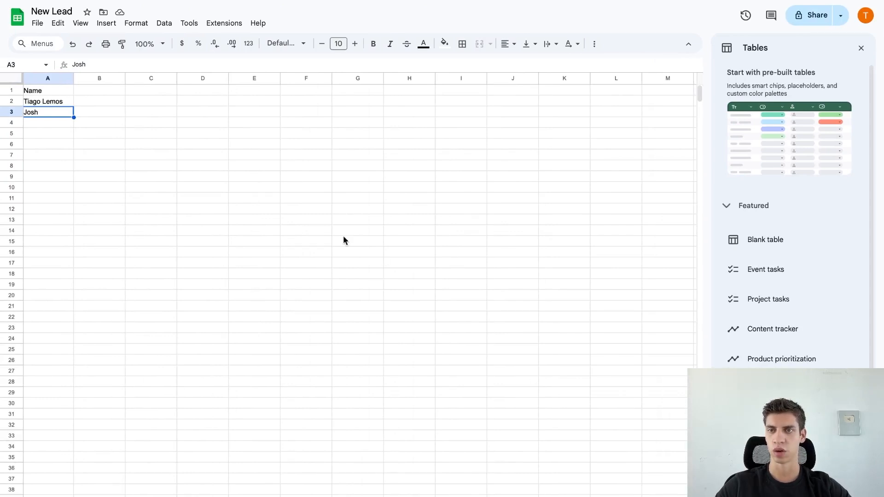
Fill B1 to E1 with headers Phone Number, Email, Description and Time Frame.
double_click(112, 92)
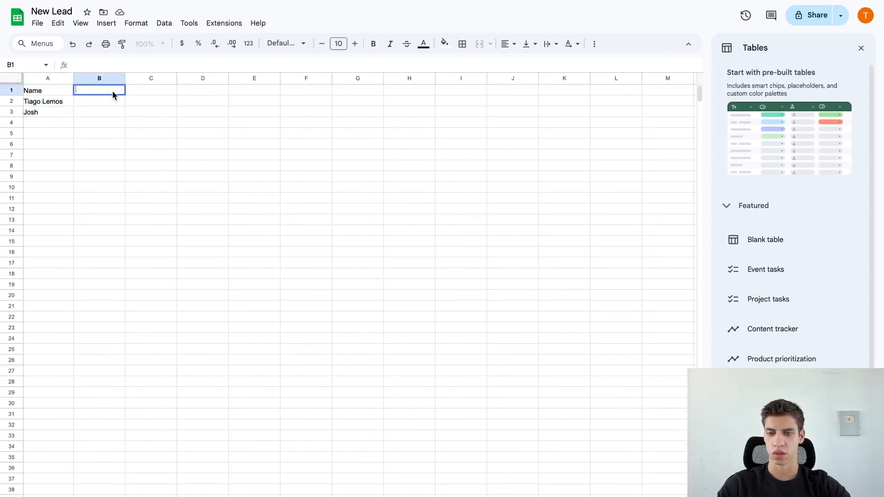
text(Phone Number)
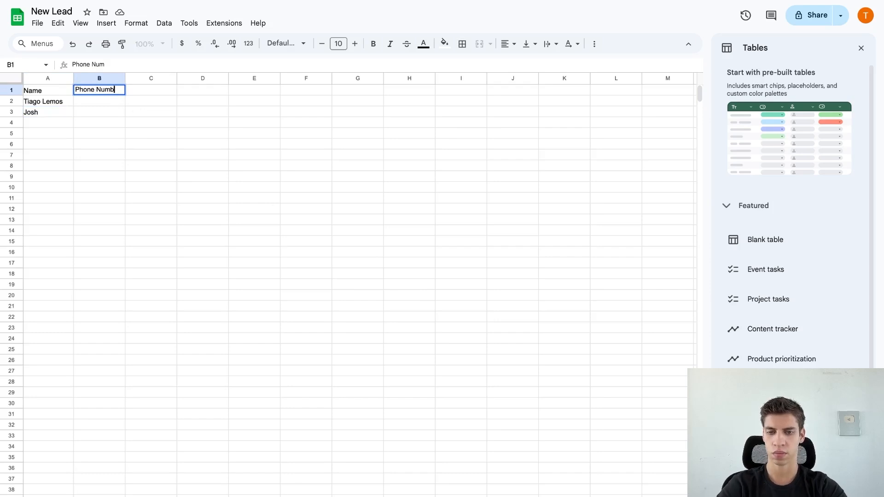
double_click(162, 90)
text(Email)
key(Tab)
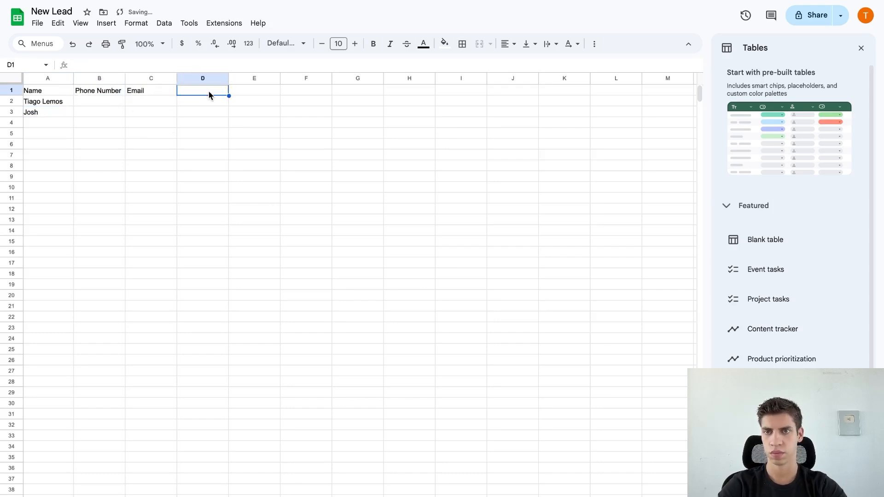
text(Descrip)
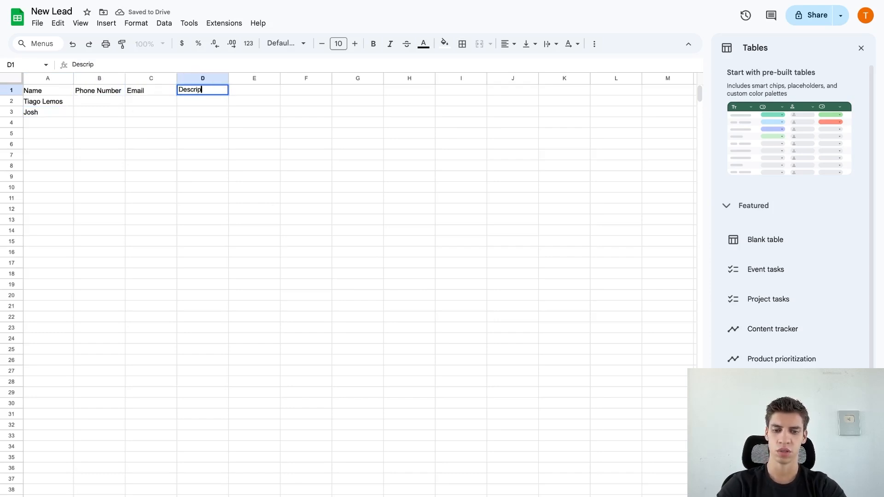
text(tion)
click(244, 90)
double_click(233, 90)
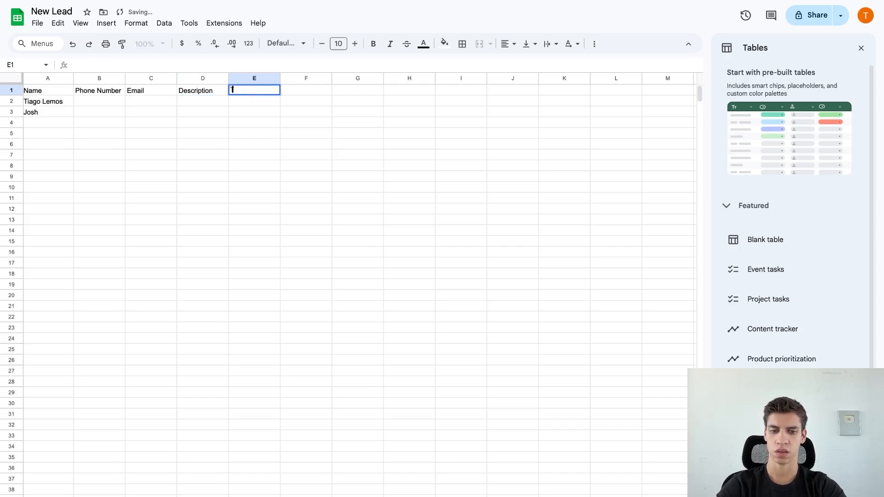
text(Time Frame)
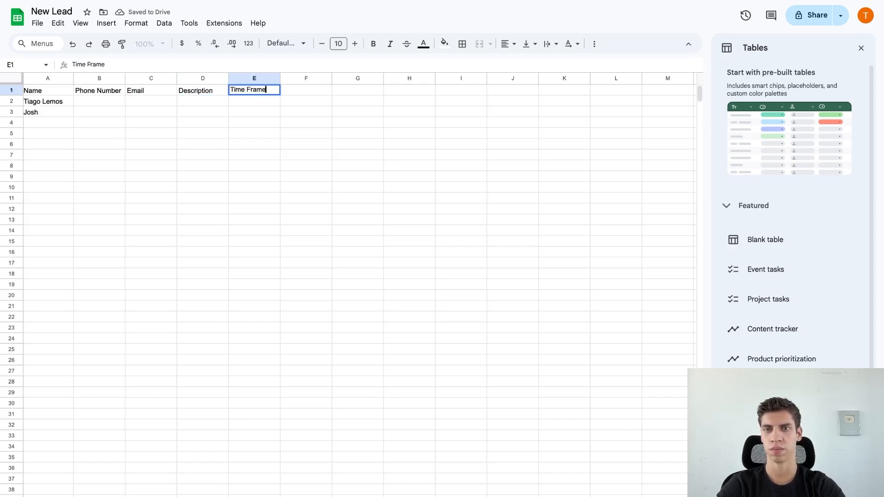
click(258, 114)
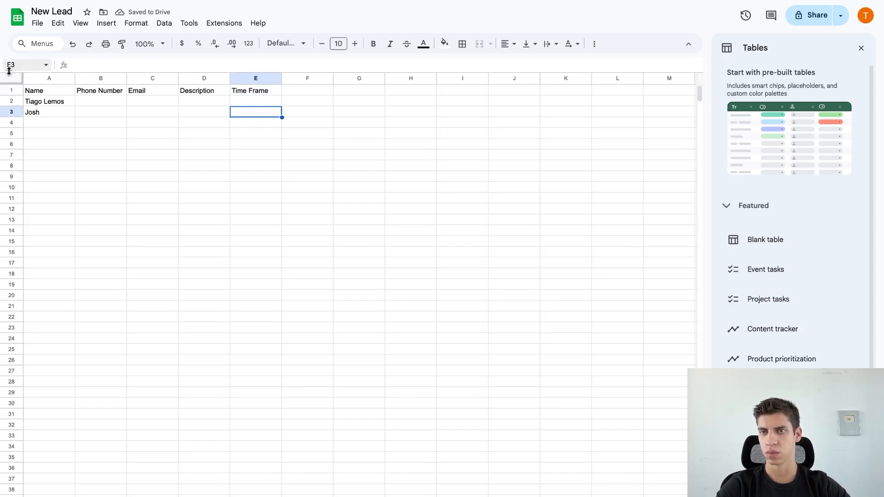
Give the header row A1:E1 a light grey fill, bold text and centre alignment.
click(72, 94)
drag(74, 94, 253, 91)
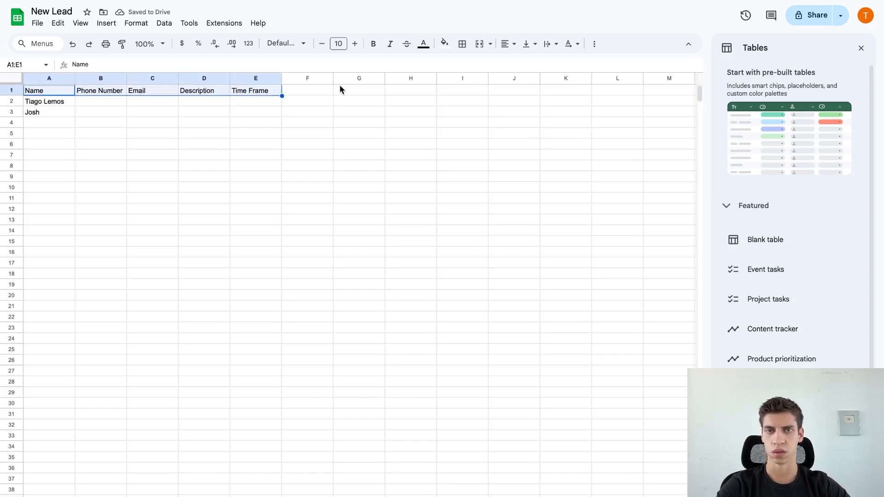
click(444, 44)
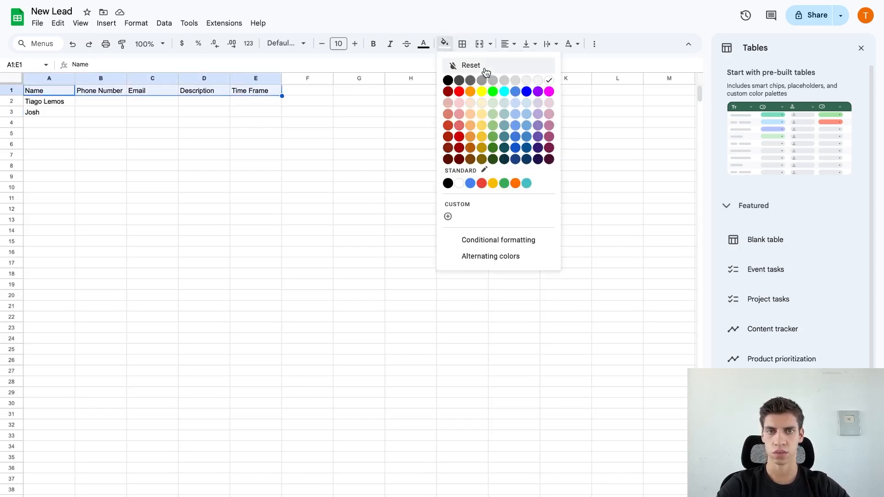
click(507, 80)
click(374, 44)
click(508, 44)
click(524, 63)
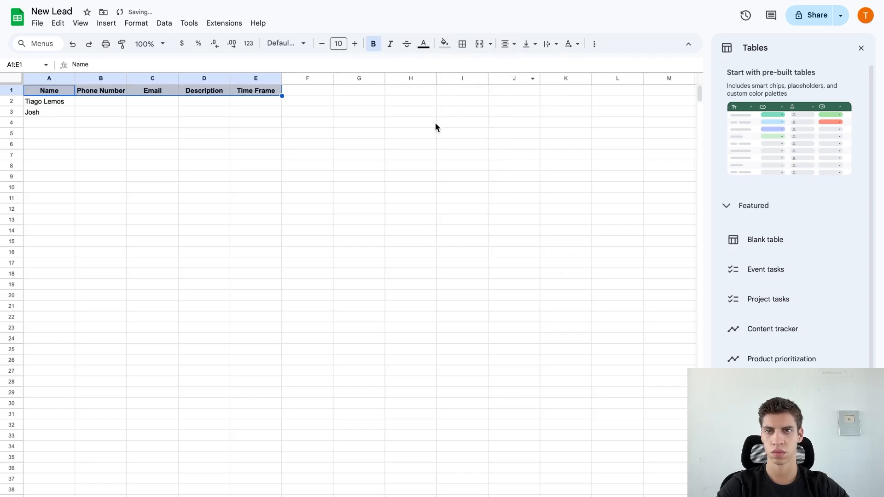
click(433, 123)
Widen columns A through D, then return to the n8n workflow.
drag(75, 78, 89, 77)
drag(144, 79, 512, 79)
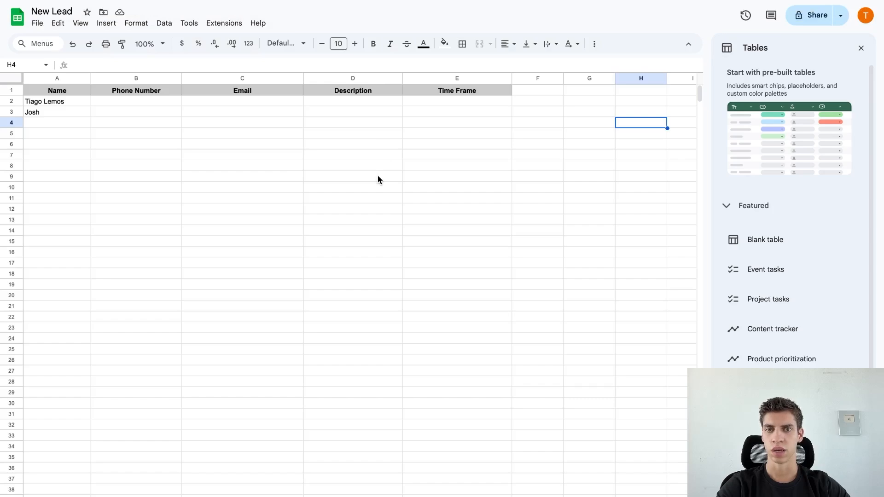
click(274, 39)
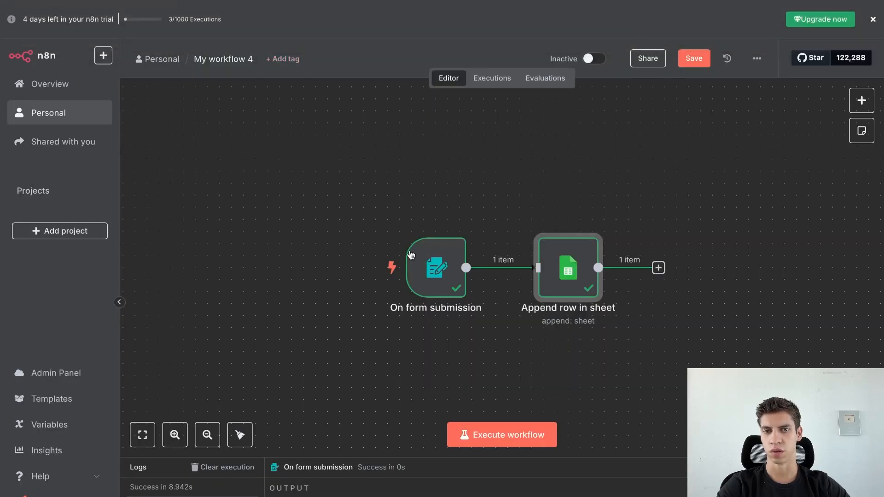
Add Phone Number and Email fields to the New Lead form trigger.
double_click(428, 268)
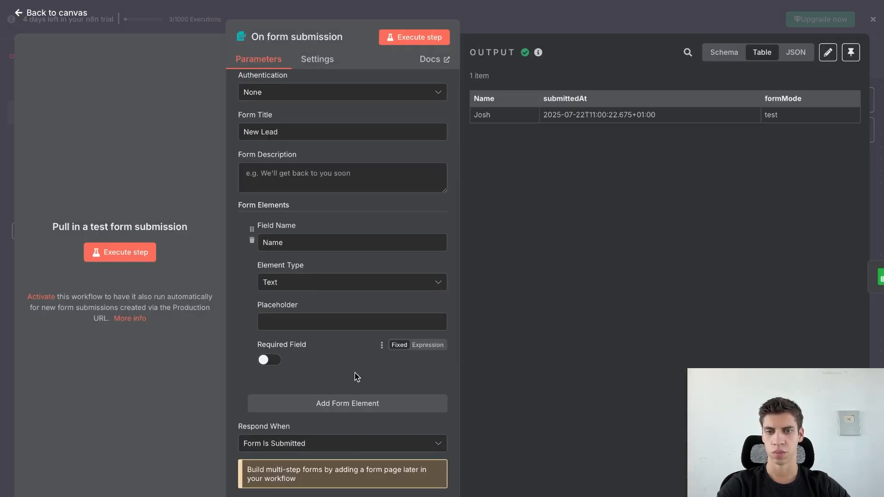
click(360, 404)
scroll(362, 360, down, 2)
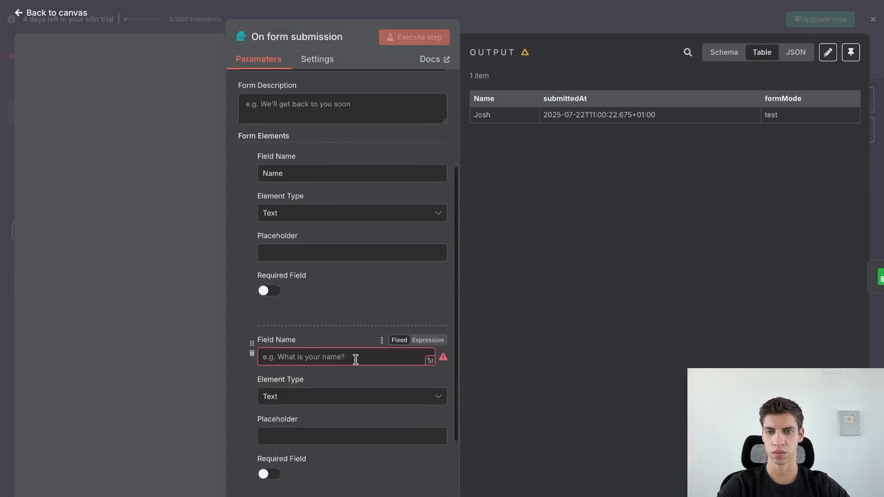
click(351, 358)
text(Phone Number)
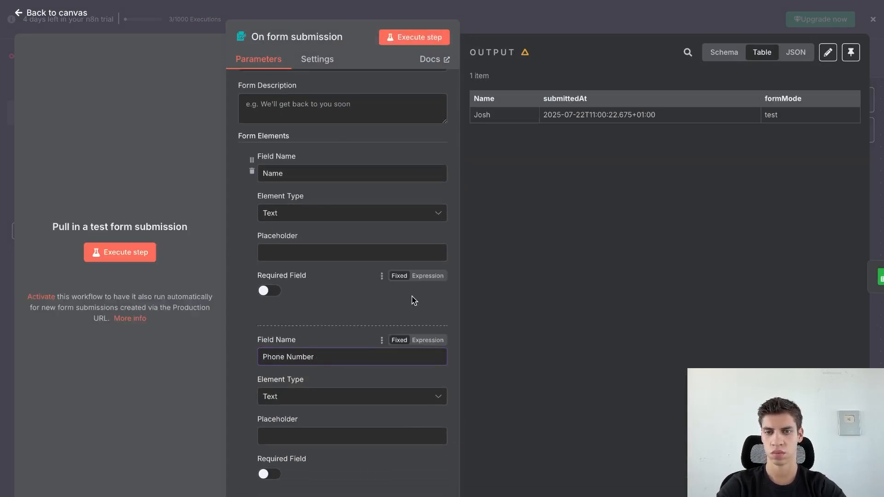
scroll(393, 359, down, 2)
click(346, 441)
scroll(335, 460, down, 3)
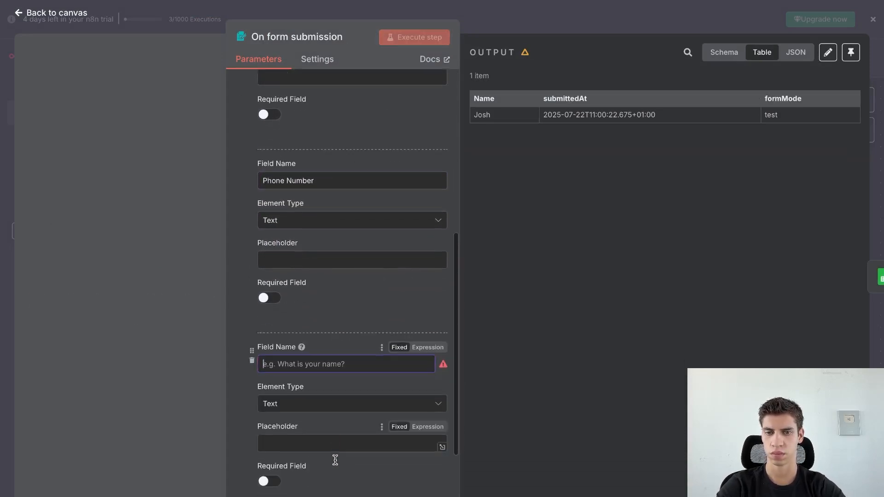
text(Email)
Add Description and Time Frame form fields and close the trigger settings.
click(362, 487)
scroll(362, 481, down, 2)
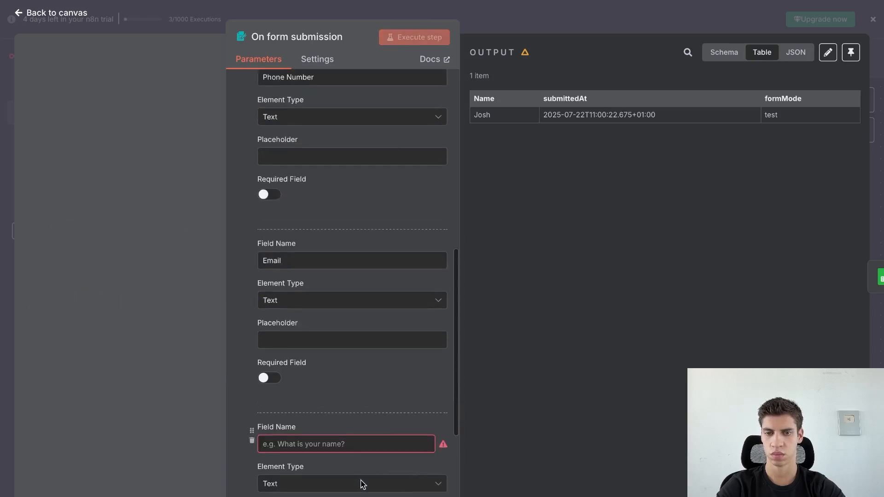
click(355, 443)
text(Desc)
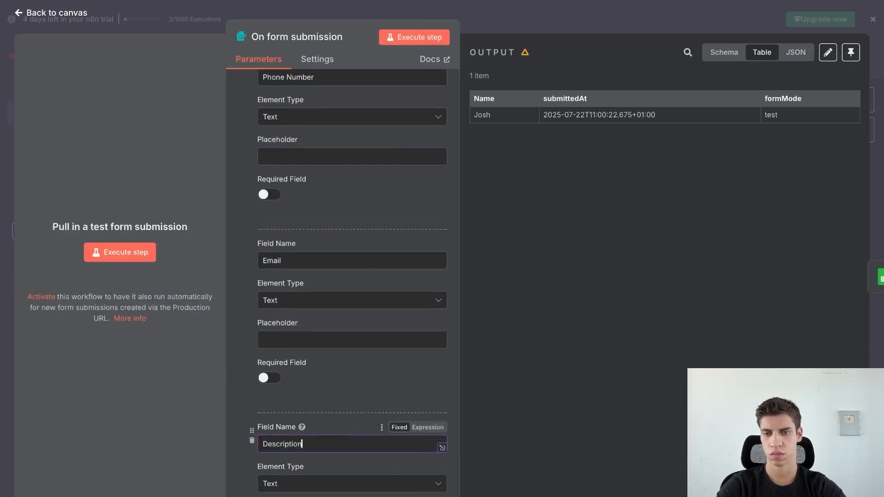
text(ription)
scroll(357, 414, down, 5)
click(357, 363)
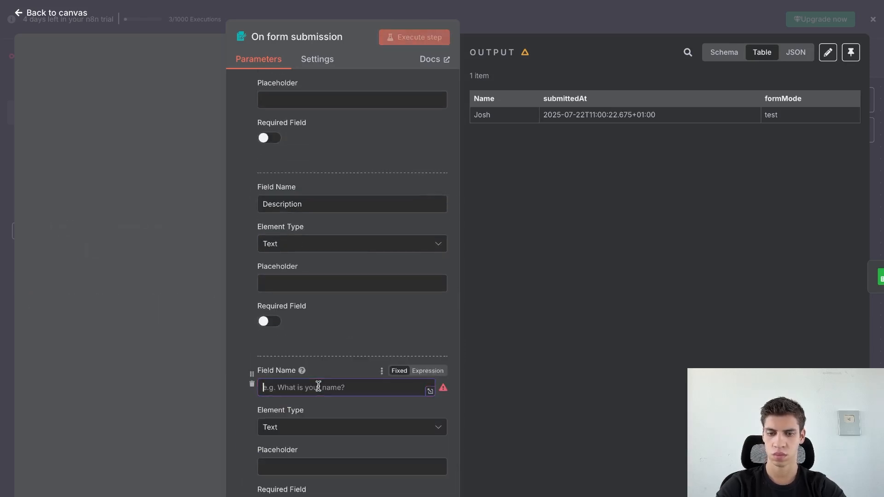
text(Time Frame)
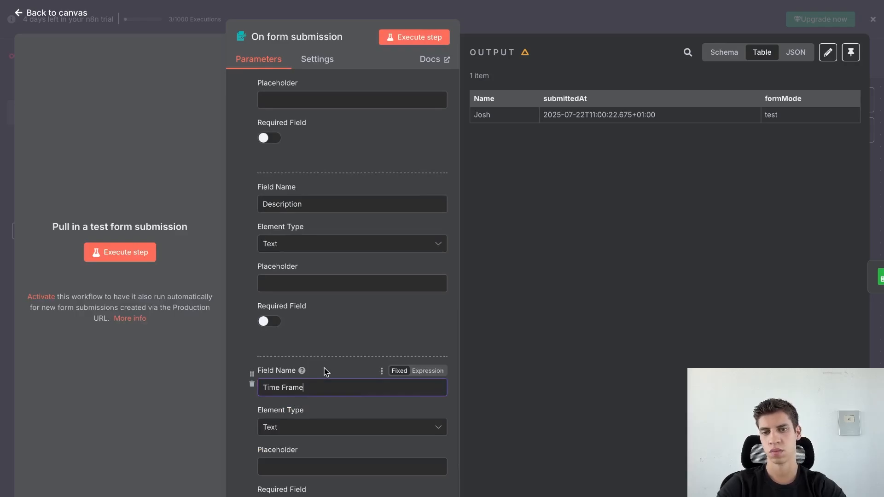
key(Escape)
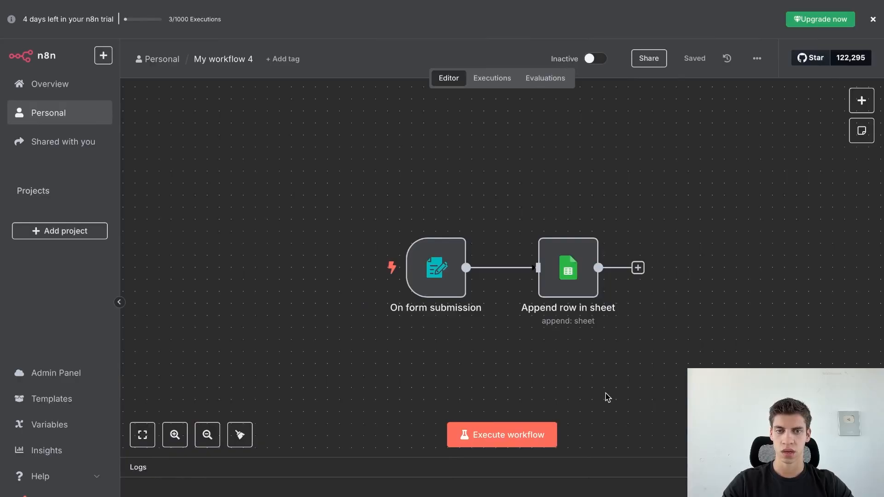
Run the workflow and enter the test lead's name, phone number and e-mail in the form.
click(538, 436)
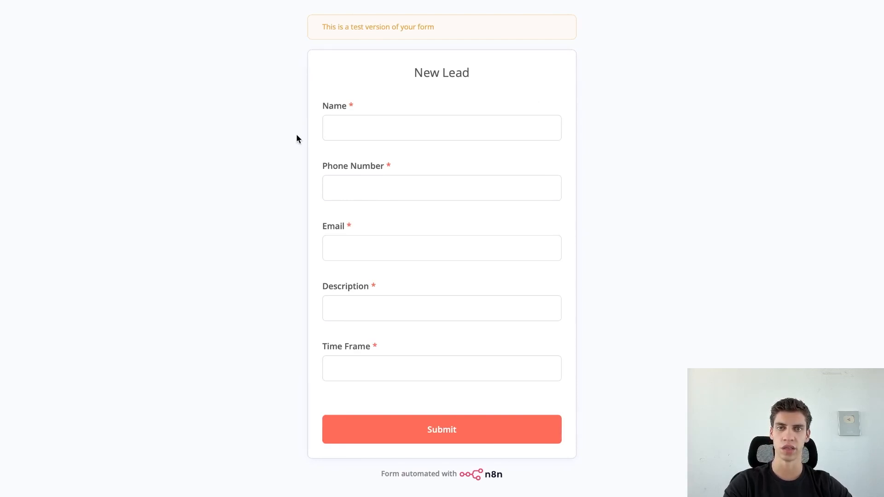
click(352, 131)
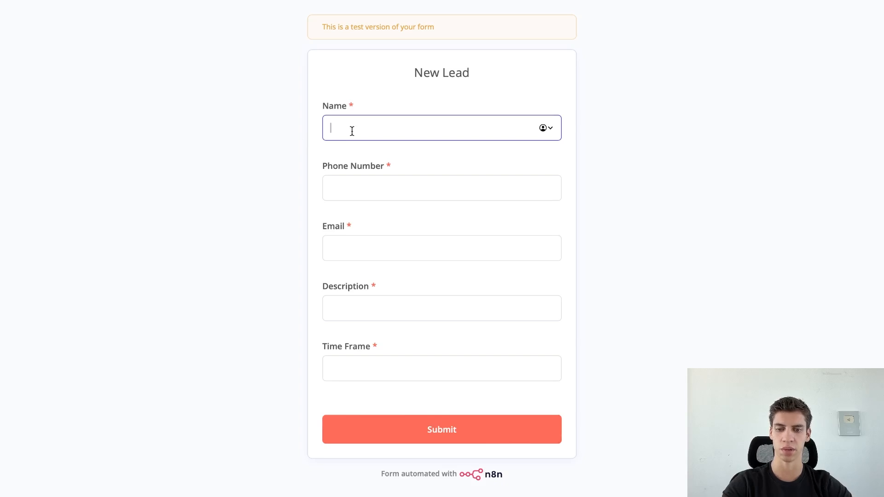
click(331, 181)
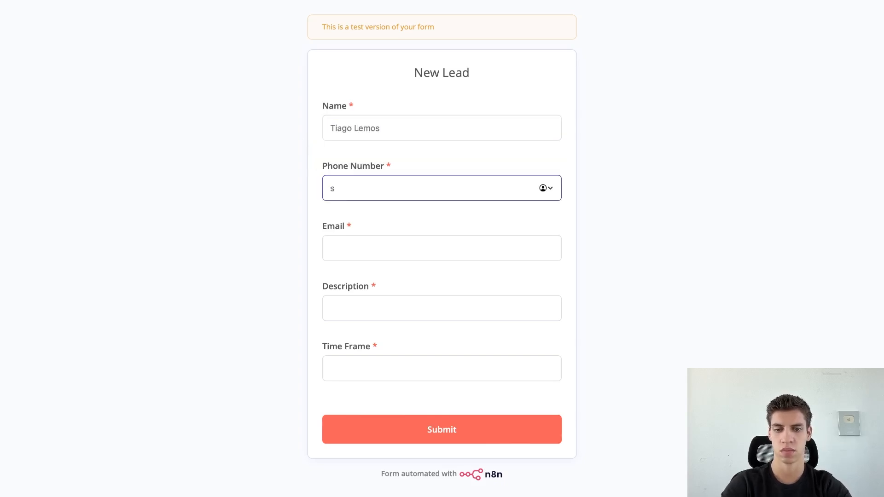
click(326, 236)
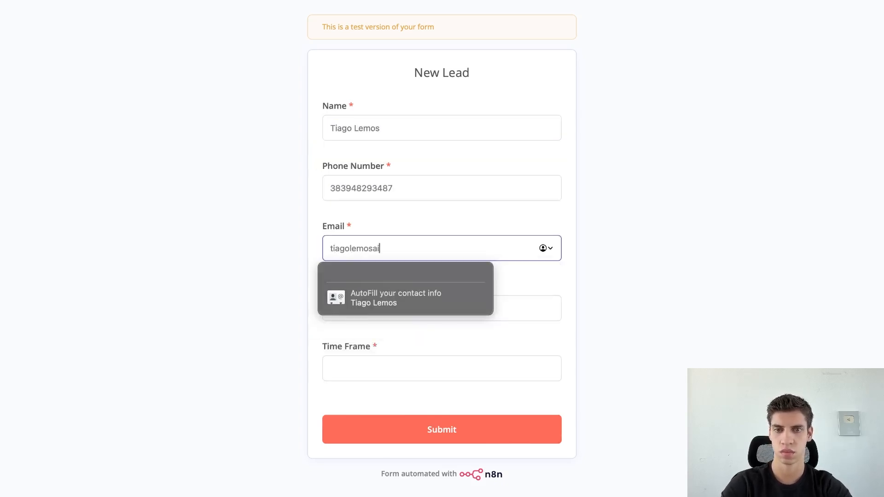
Add description 'I want to build an ai Automation' and time frame 'By next month', then submit.
click(515, 305)
text(I w)
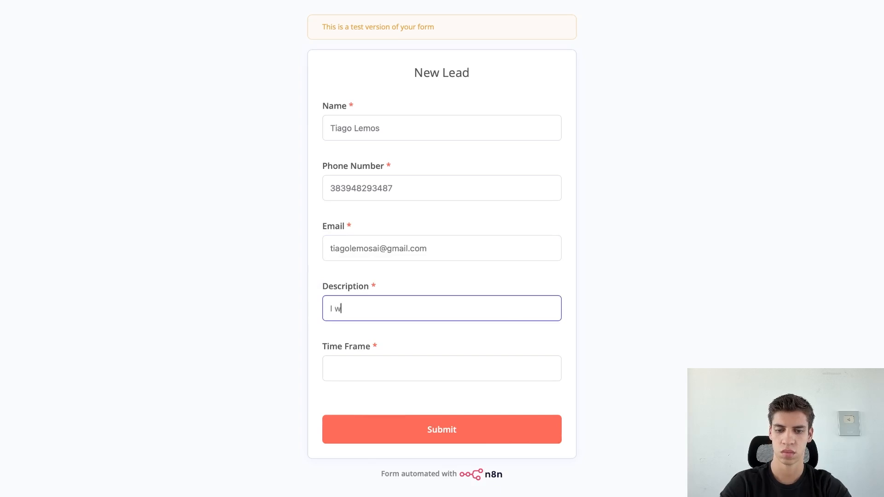
text(ant to build an ai Automation)
click(479, 367)
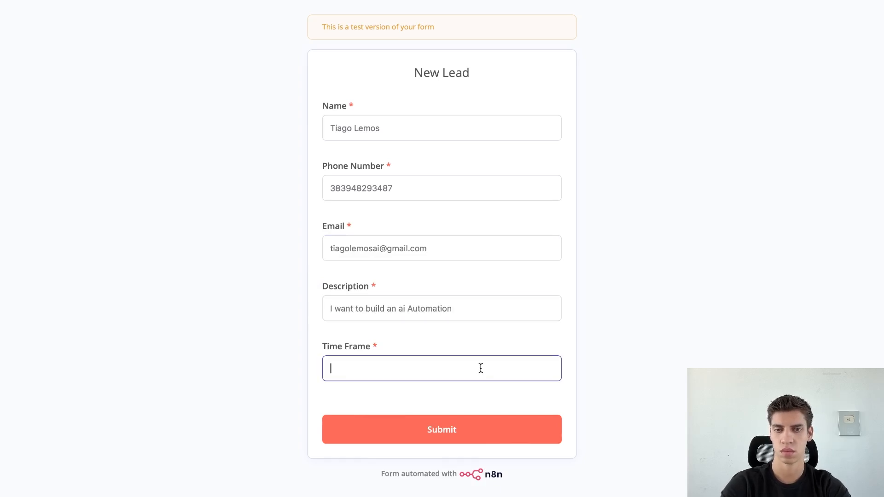
text(By next month)
click(508, 441)
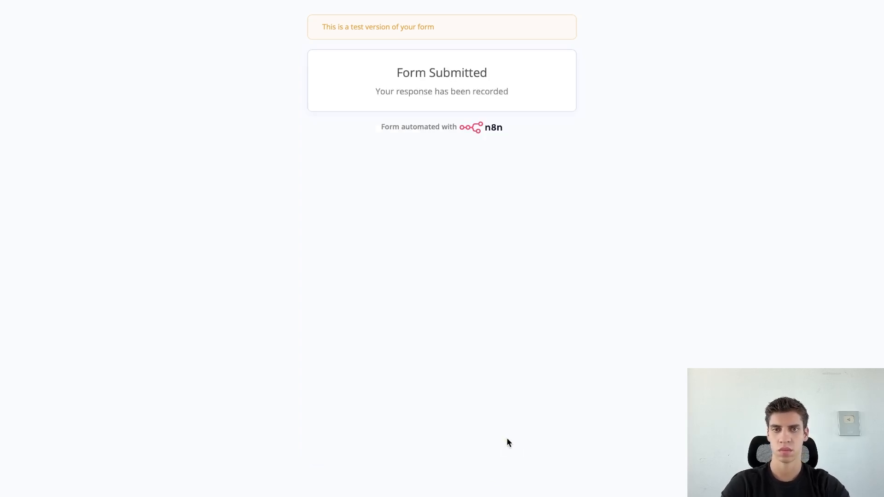
key(ctrl+Left)
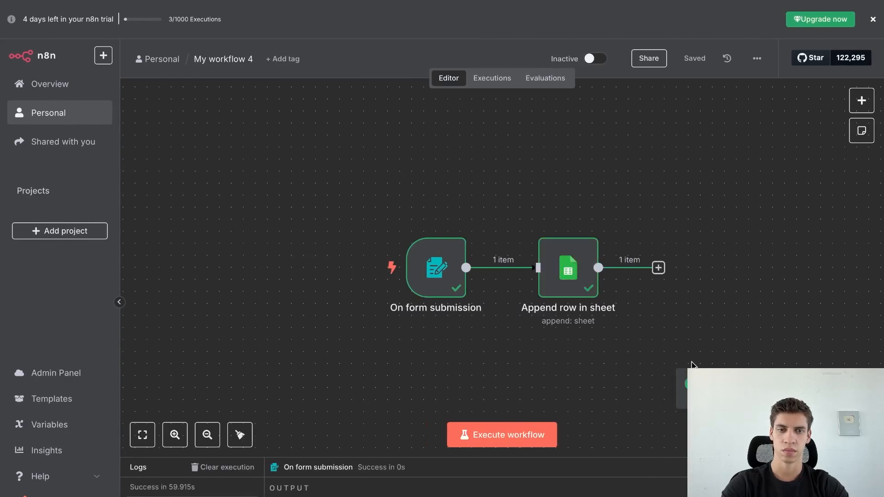
mouse_move(689, 2)
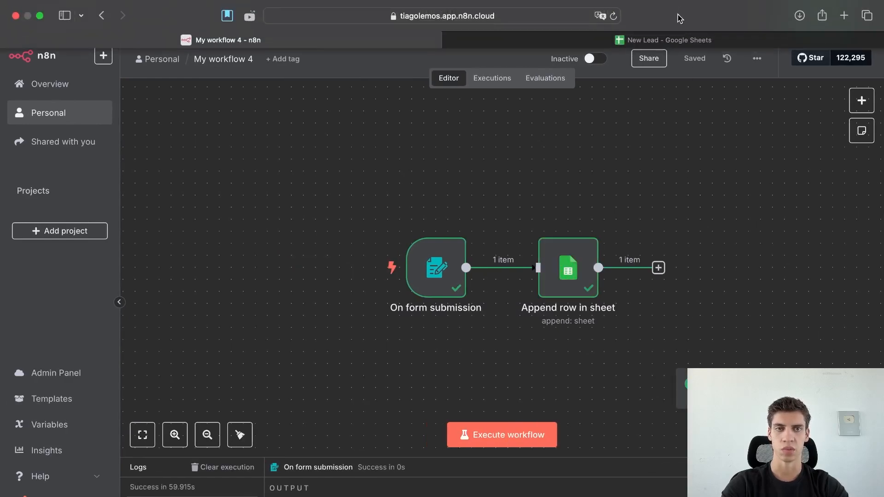
click(674, 40)
click(249, 166)
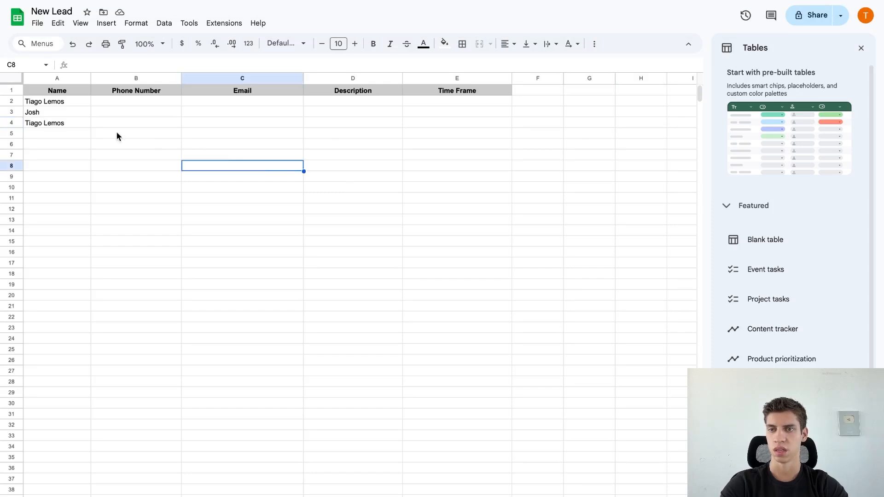
click(73, 124)
drag(142, 122, 449, 127)
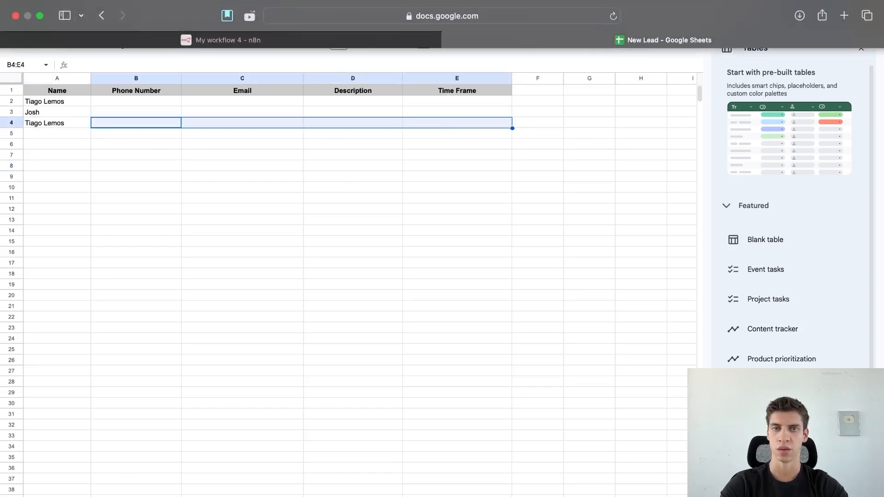
click(367, 46)
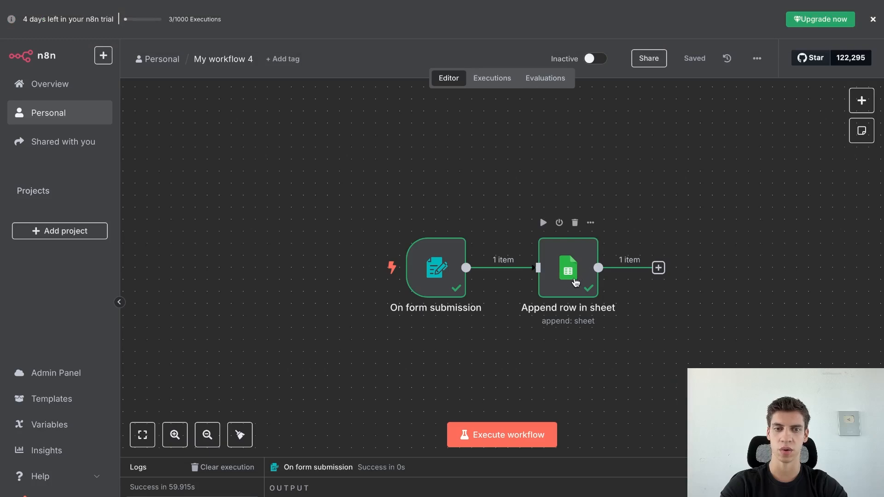
Open the Append row in sheet step and reload the sheet's columns.
click(574, 282)
double_click(574, 282)
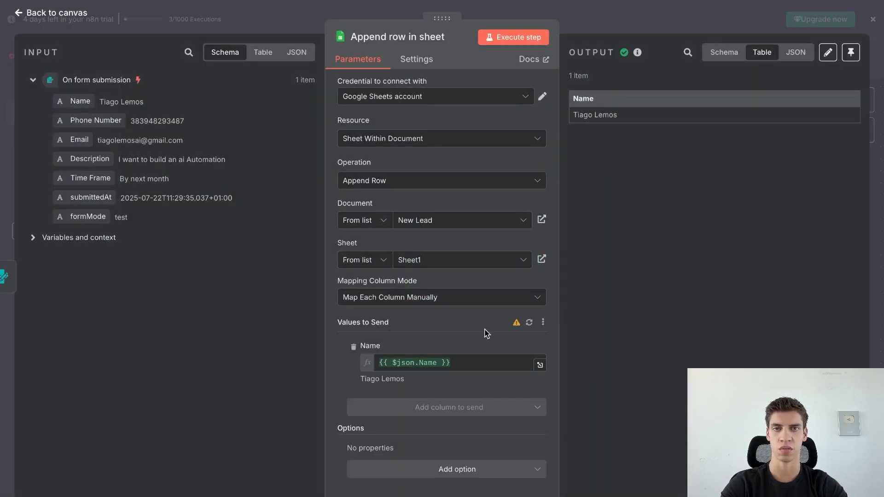
click(529, 323)
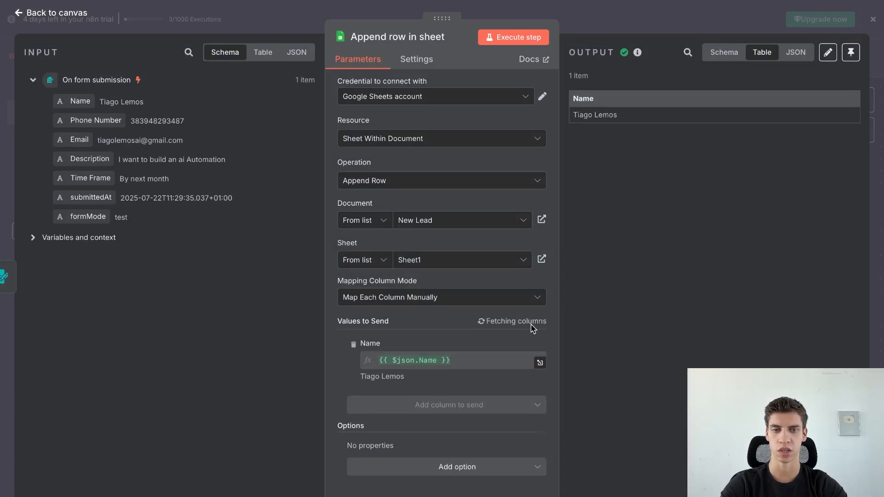
scroll(458, 336, down, 2)
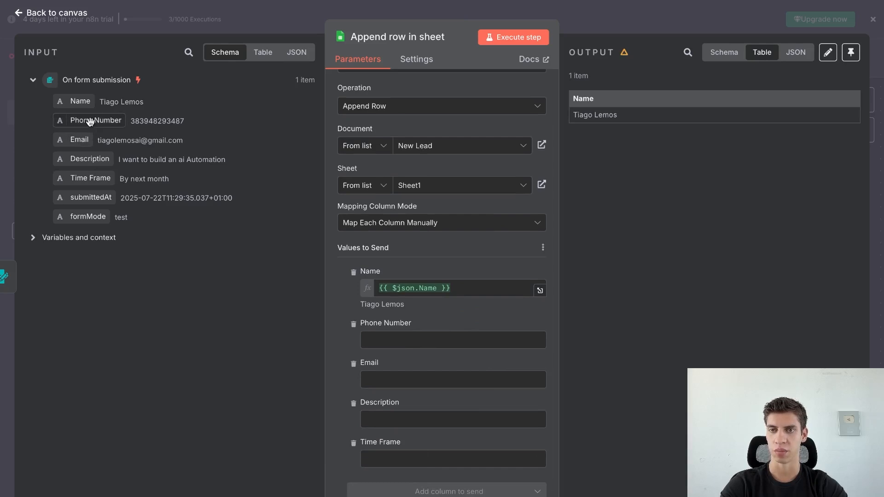
Map the form's Phone Number, Email, Description and Time Frame into their sheet columns.
drag(91, 120, 402, 346)
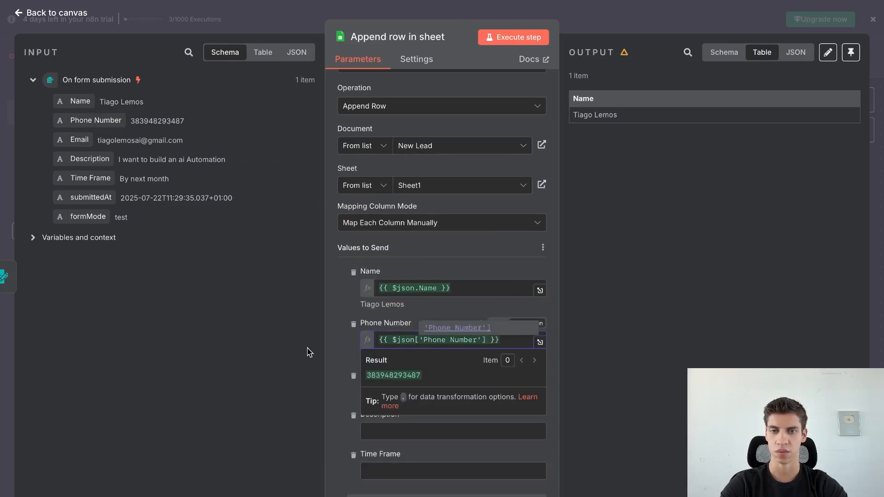
click(290, 334)
drag(77, 139, 454, 394)
click(252, 370)
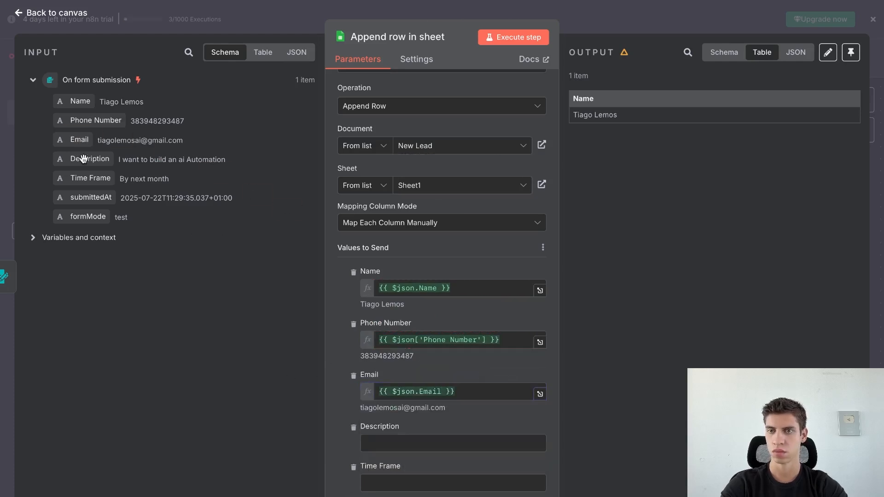
drag(83, 158, 447, 445)
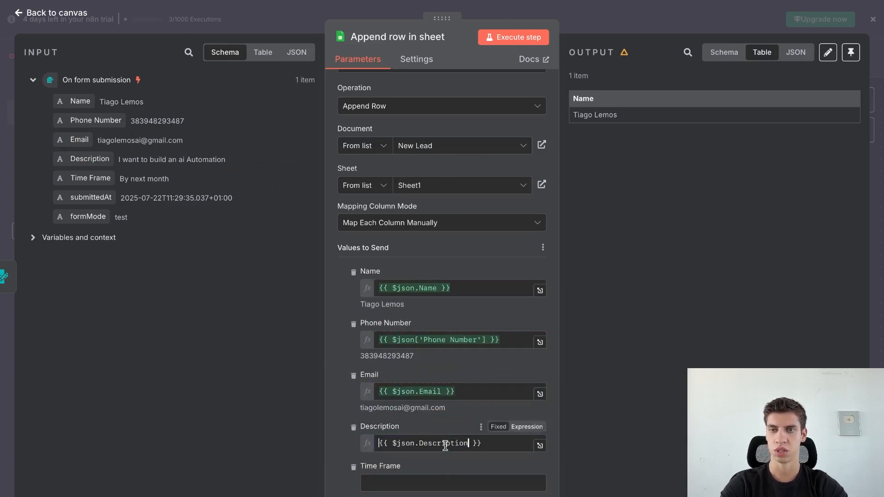
drag(80, 179, 538, 491)
click(637, 428)
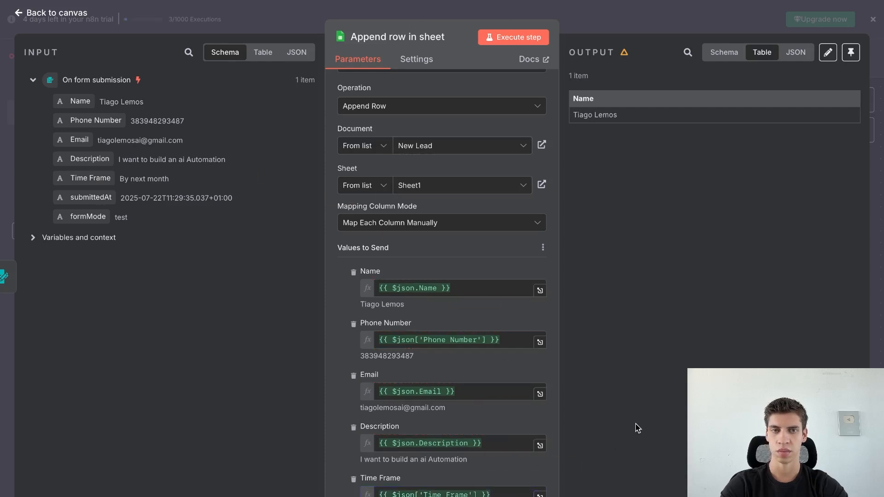
Test the step and confirm the new lead landed in row 5 of New Lead.
click(522, 40)
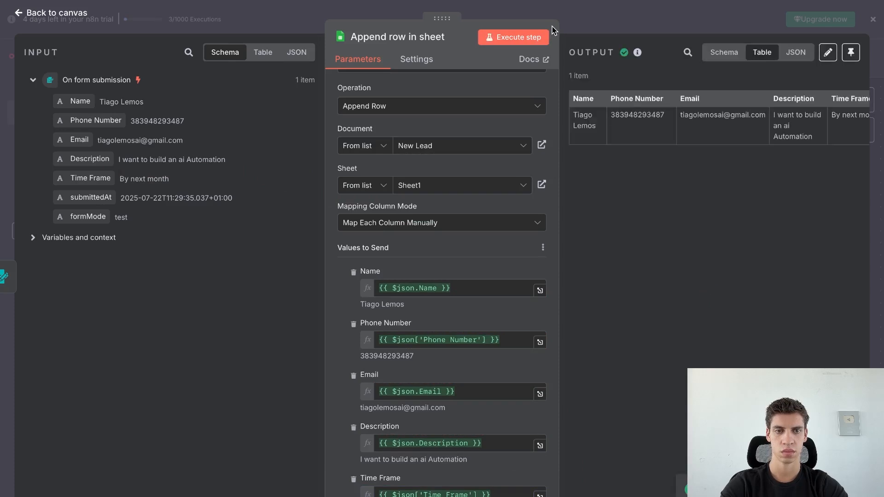
click(567, 40)
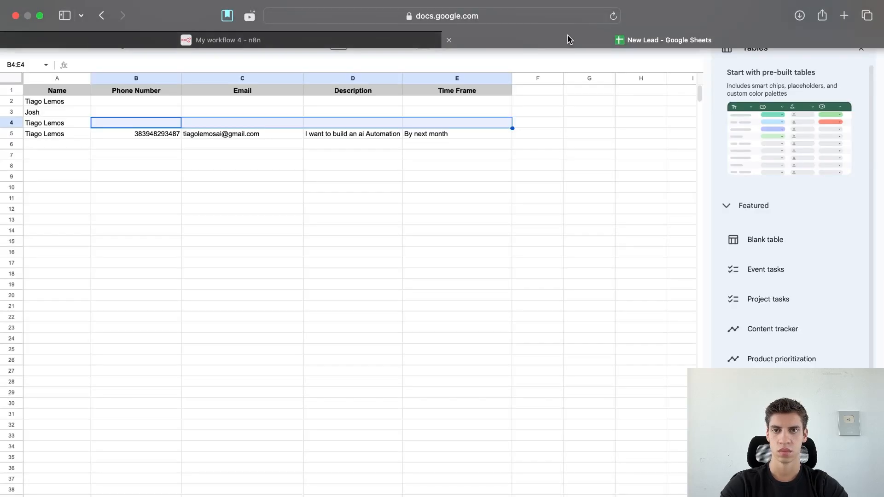
drag(150, 134, 429, 132)
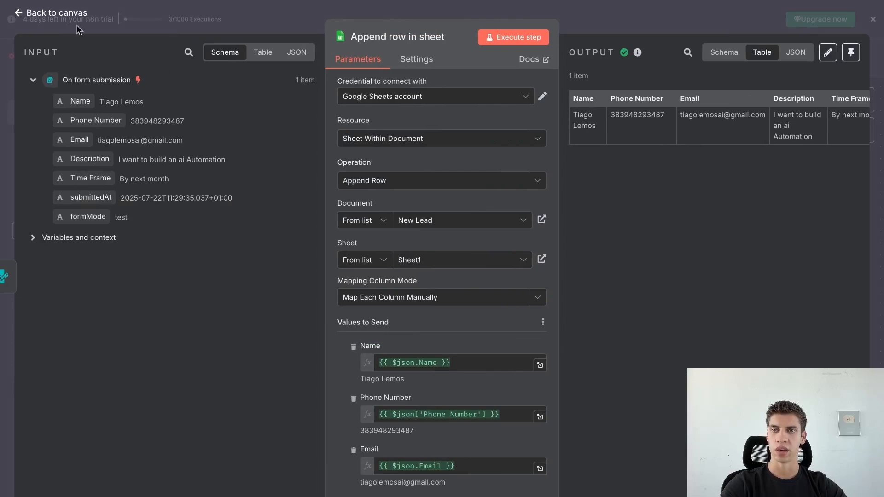
Insert a Basic LLM Chain from the AI category right after Append row in sheet.
click(67, 18)
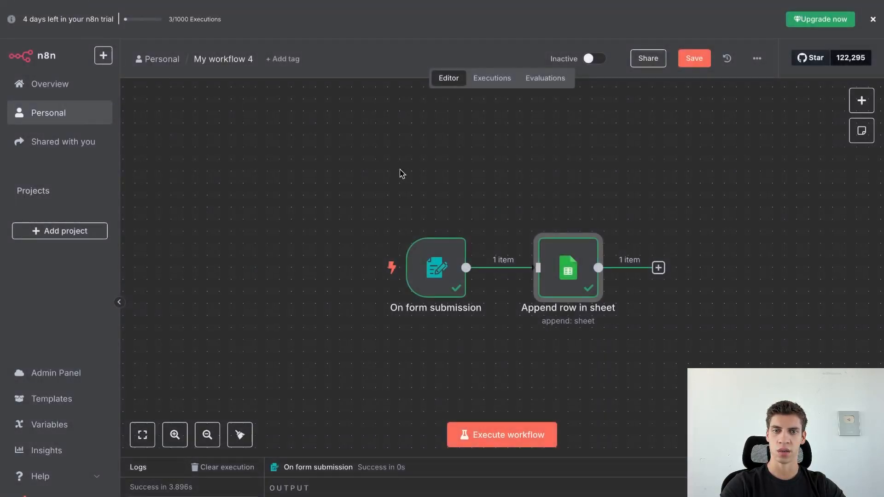
click(658, 268)
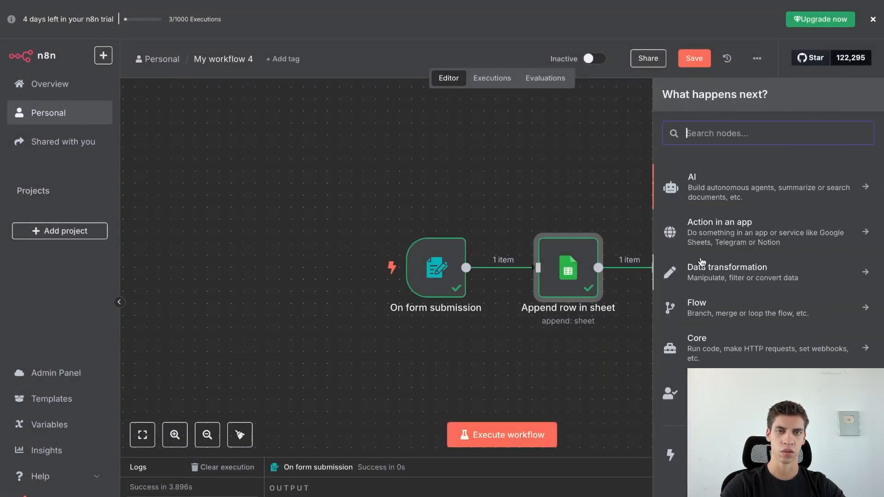
click(741, 192)
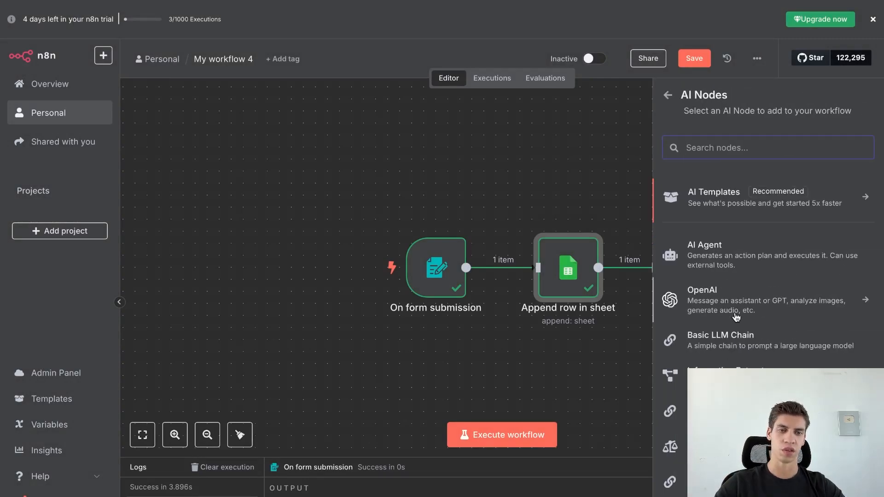
click(742, 351)
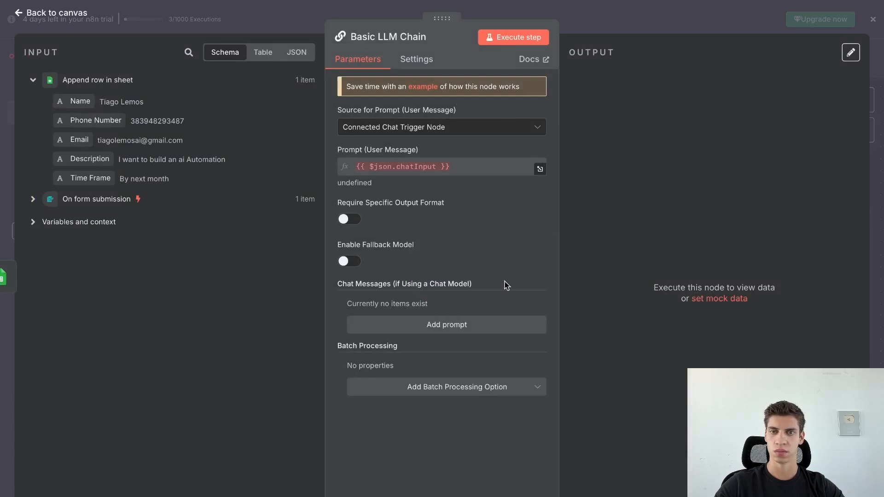
Set the prompt source to Define below and write a 'Name:' line, trying a hard-coded name.
click(387, 131)
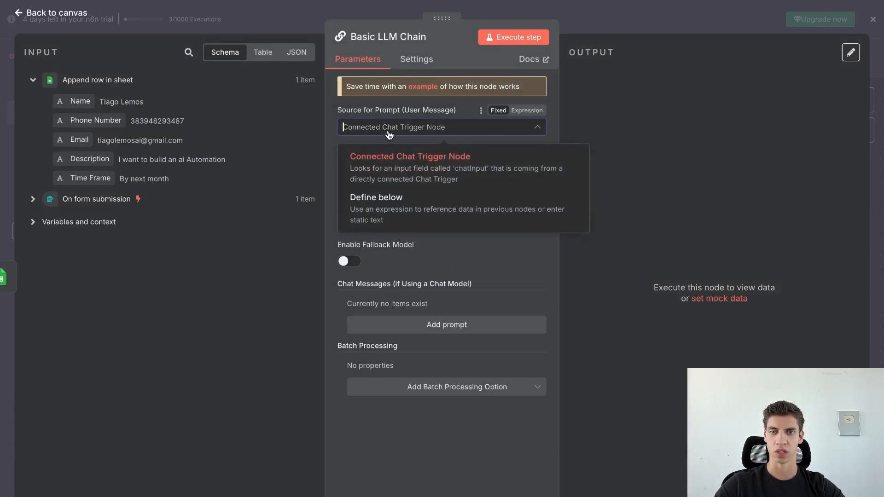
click(399, 213)
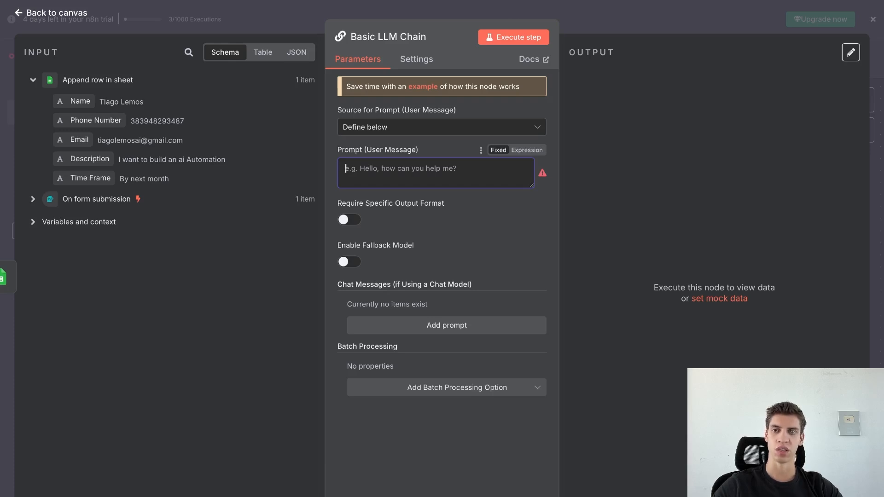
text(Name)
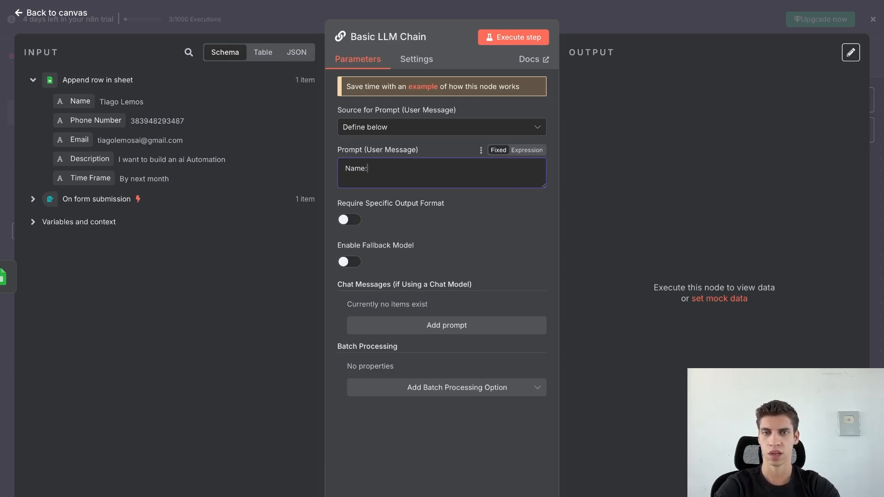
text(:)
drag(81, 101, 411, 166)
click(480, 166)
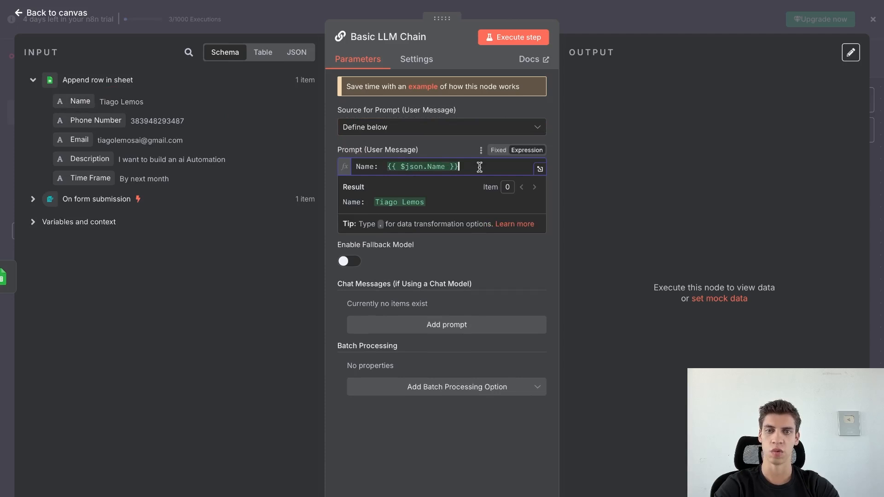
click(382, 166)
key(BackSpace)
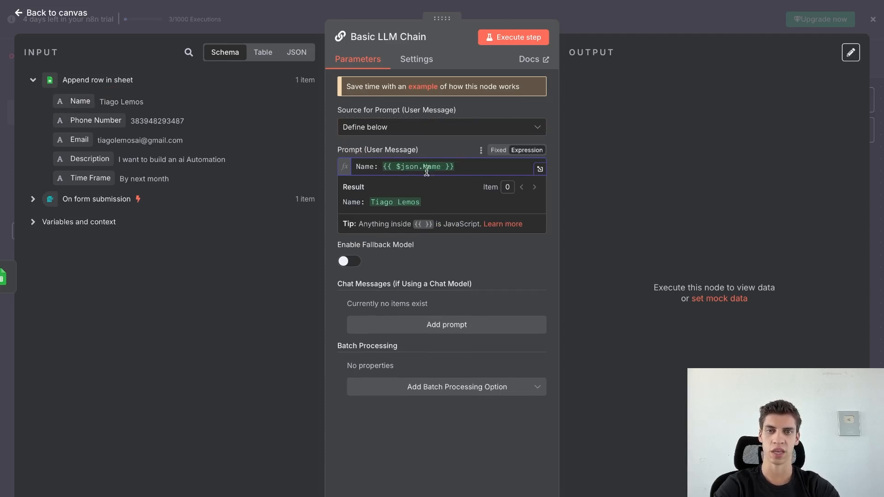
drag(456, 166, 385, 166)
key(BackSpace)
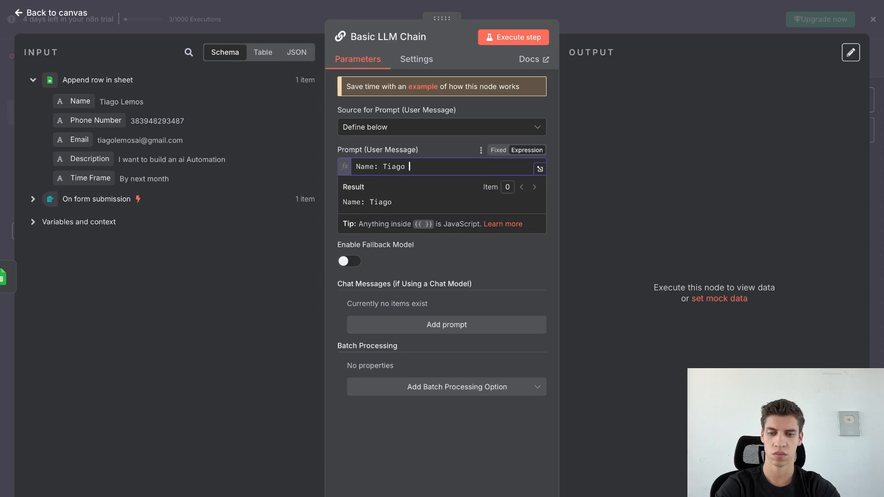
click(462, 191)
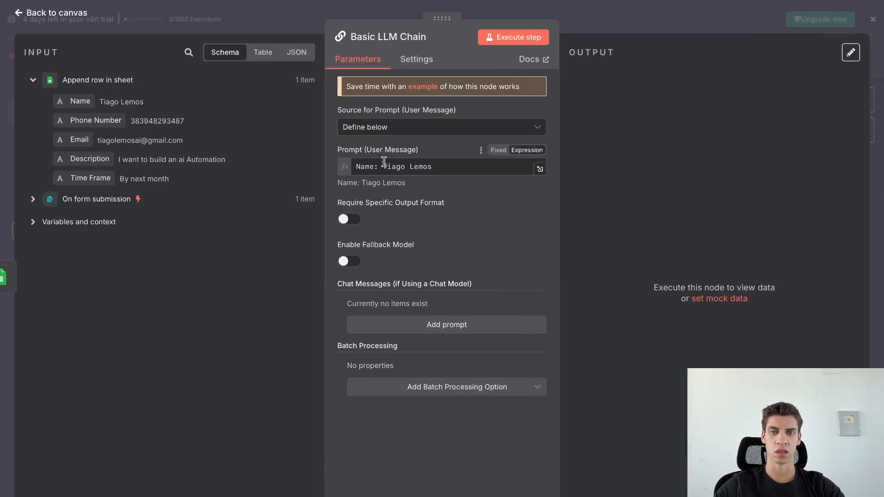
Replace the hard-coded name with the mapped Name field expression.
click(439, 168)
key(BackSpace)
key(BackSpace)
key(BackSpace)
key(BackSpace)
key(BackSpace)
key(BackSpace)
key(BackSpace)
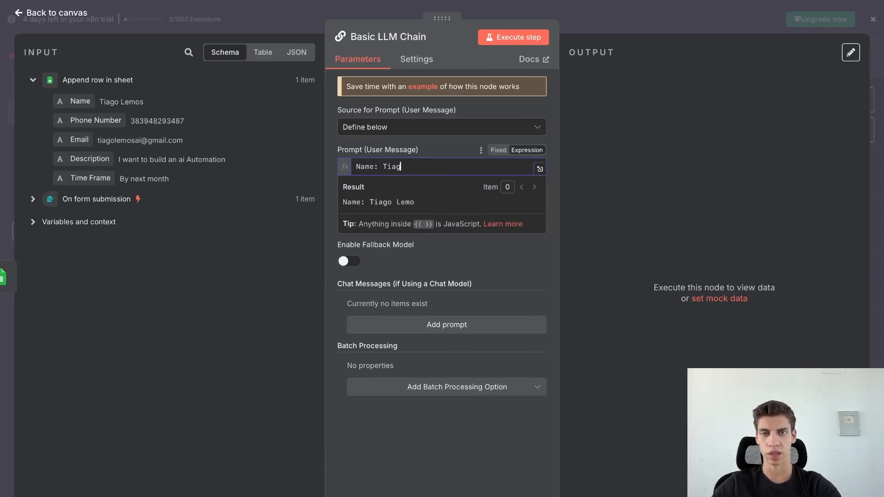
key(BackSpace)
key(BackSpace)
key(BackSpace)
key(BackSpace)
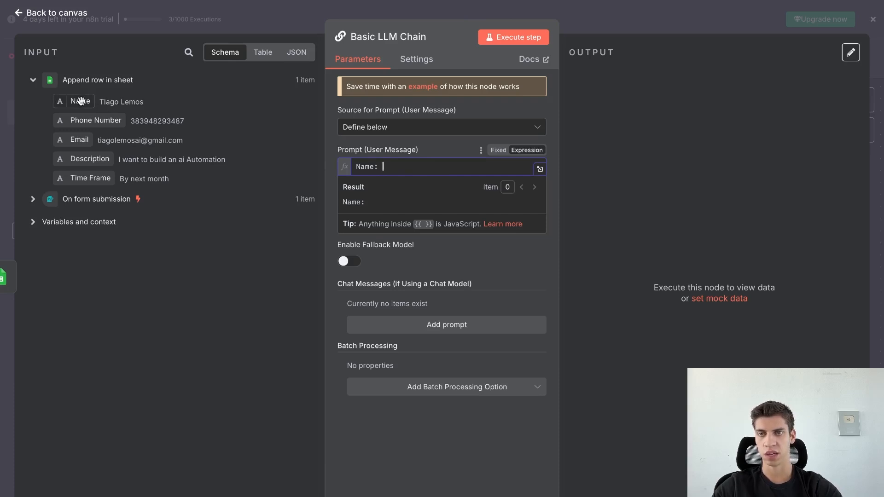
drag(81, 101, 411, 165)
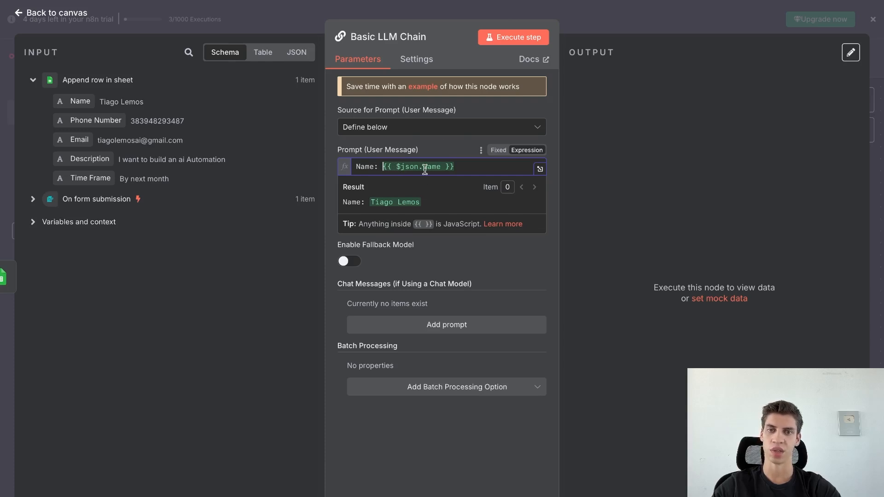
click(444, 144)
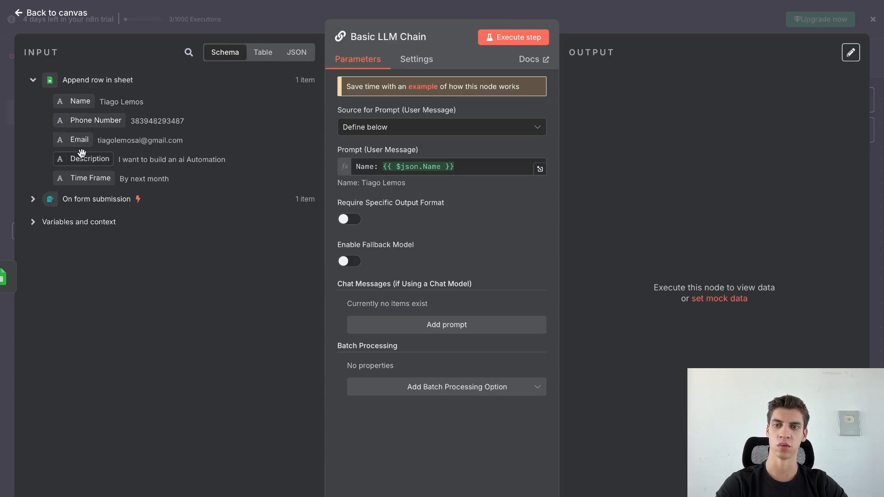
Add 'Description:' and 'Time Frame:' lines, each followed by its mapped field.
click(467, 167)
key(Return)
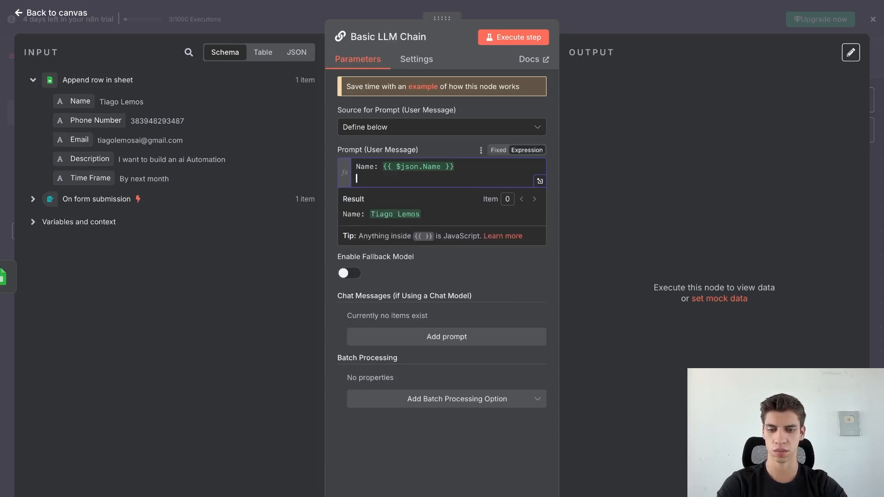
text(Description)
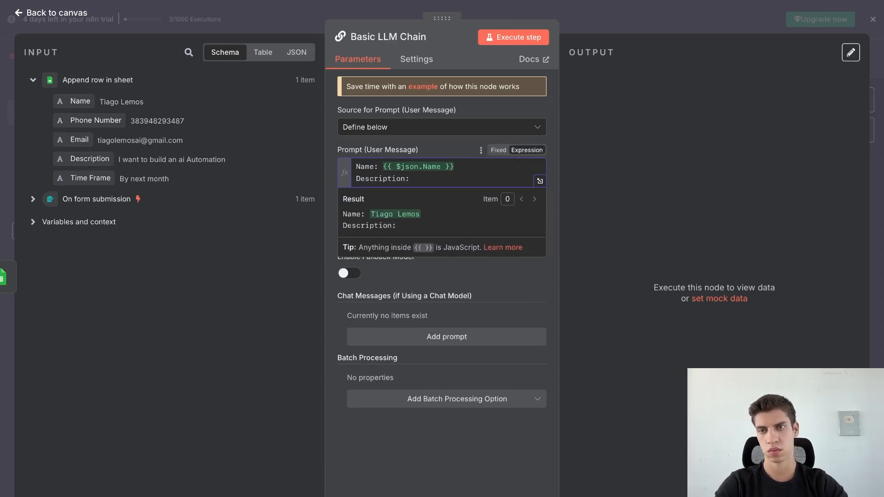
text(:)
drag(90, 159, 460, 178)
key(Return)
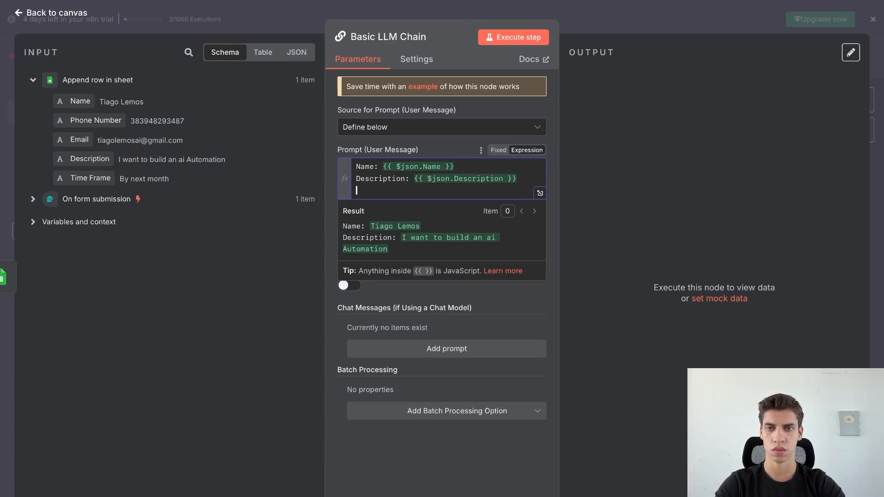
text(Time Fr)
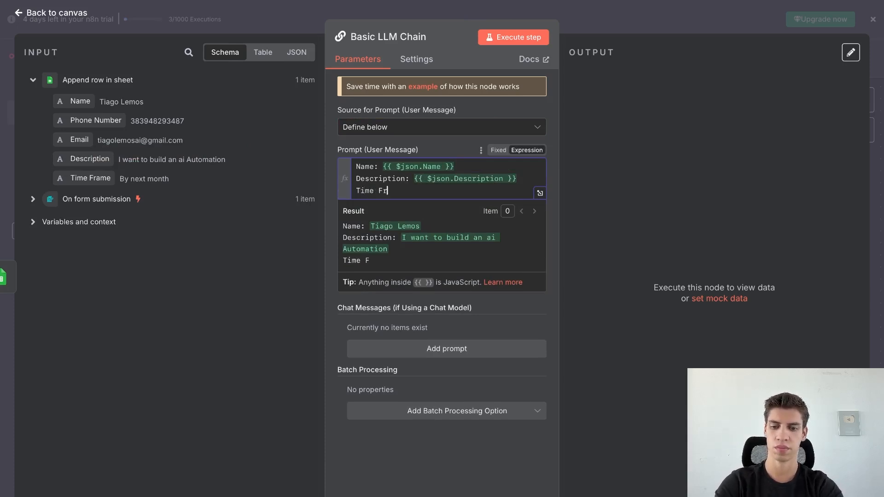
text(ame)
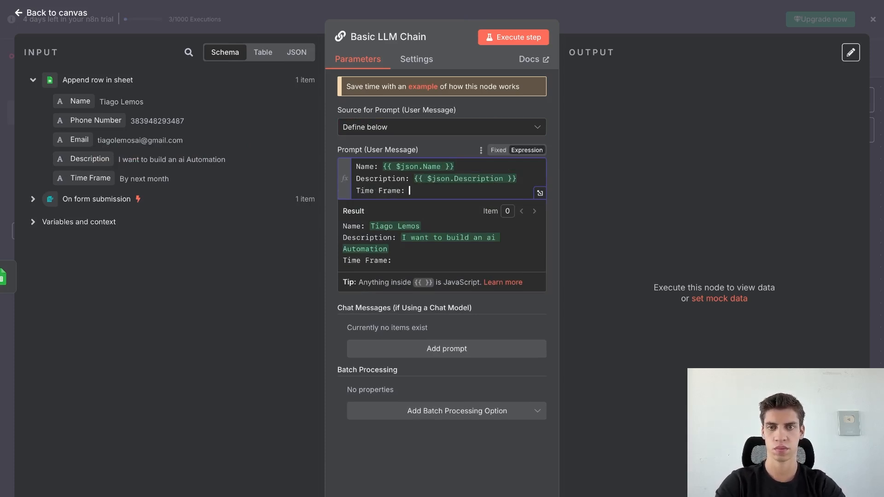
text(:)
drag(94, 179, 481, 193)
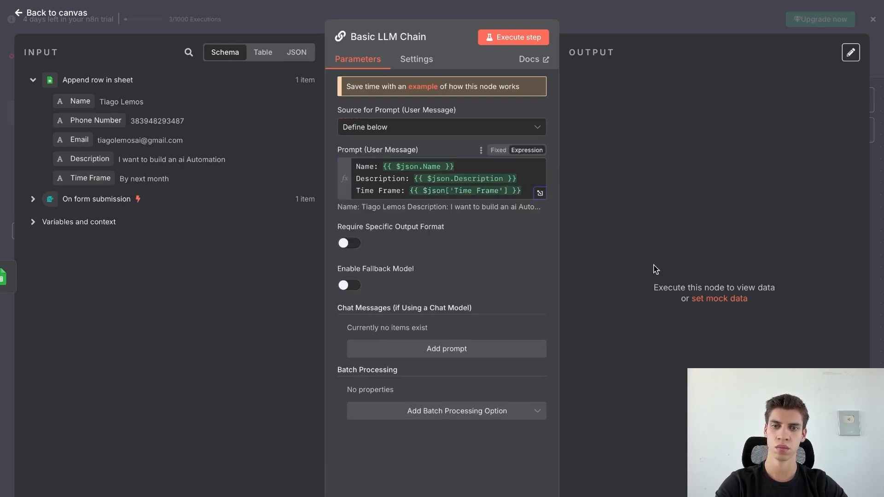
Add a System message asking a professional mail writer for a personalised email from the user's information.
click(446, 350)
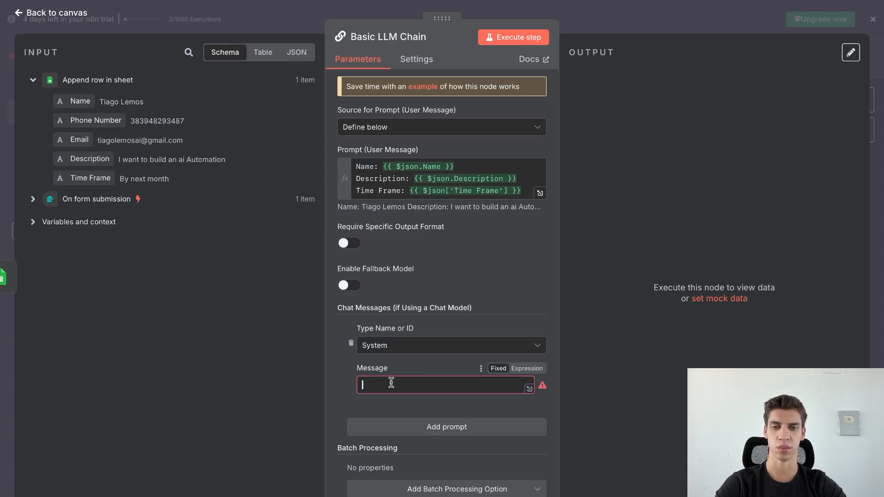
text(Your are a professional mail writer, pleas)
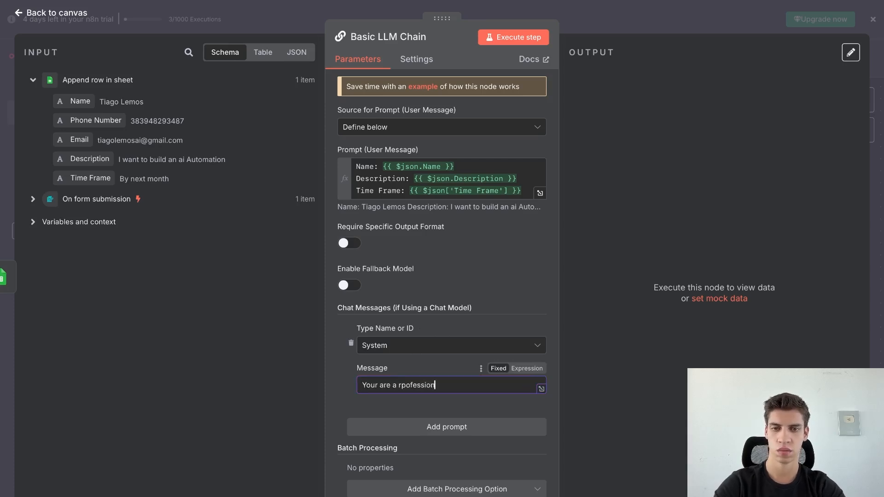
text(e write a personalised email)
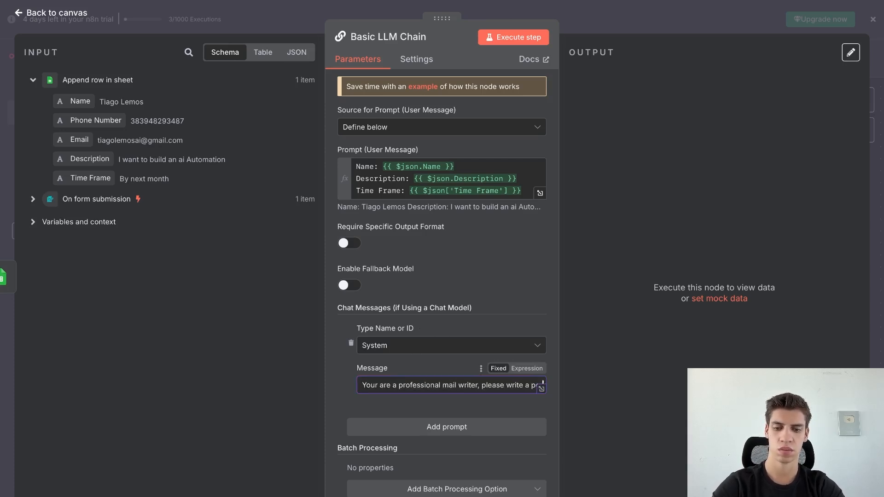
click(527, 368)
click(540, 401)
text(fo)
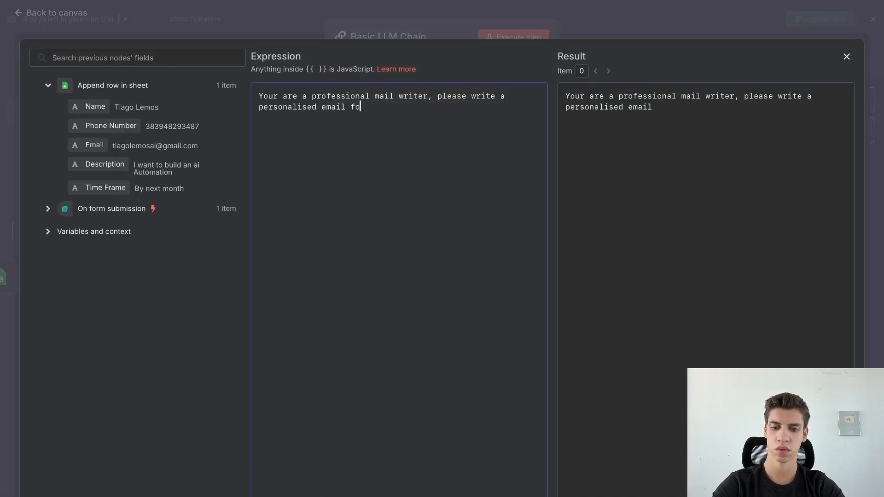
text(r the information you get from the user.)
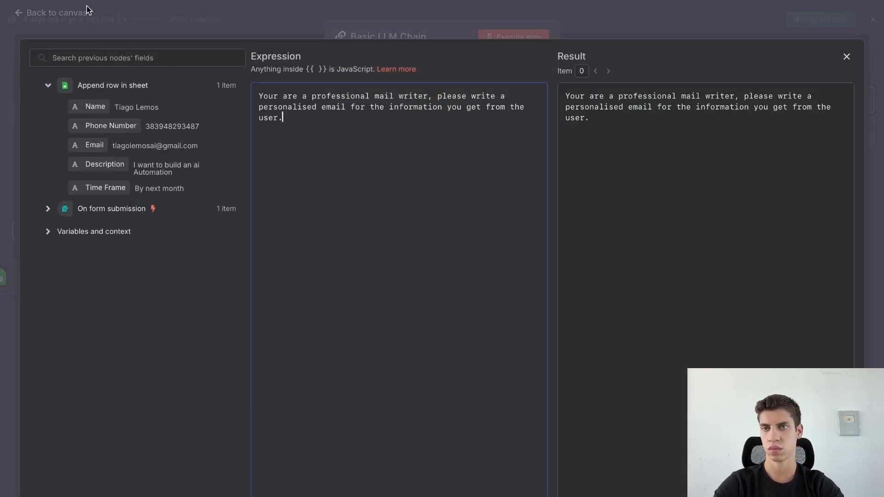
click(83, 20)
click(57, 13)
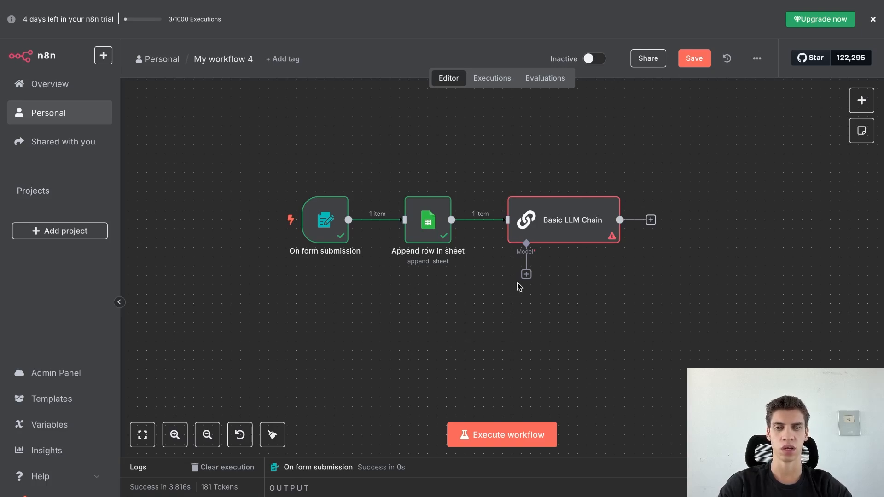
Attach an OpenAI Chat Model with gpt-4.1-mini to the Basic LLM Chain, positioned beneath it.
click(525, 274)
scroll(738, 357, down, 5)
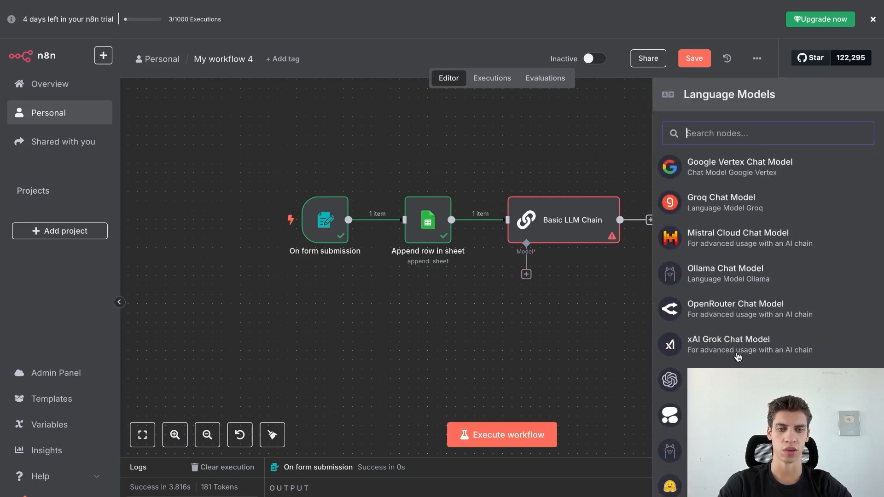
scroll(737, 358, up, 1)
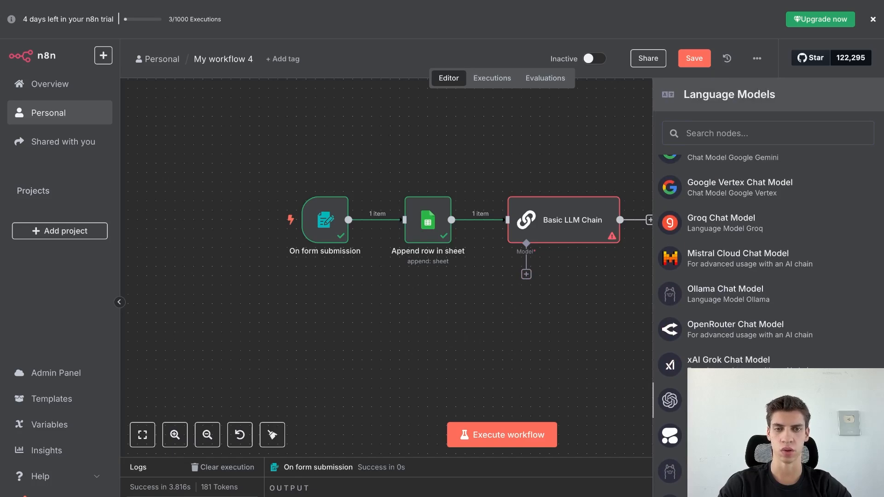
click(670, 400)
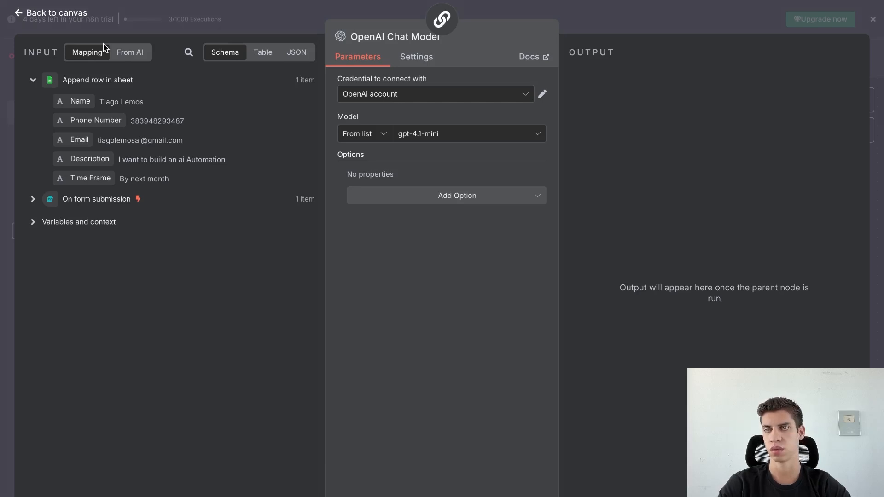
click(65, 14)
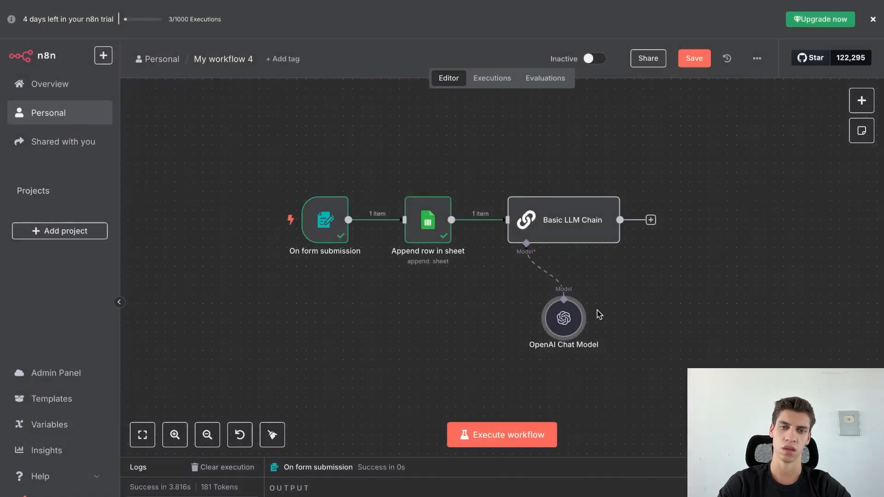
drag(568, 315, 531, 296)
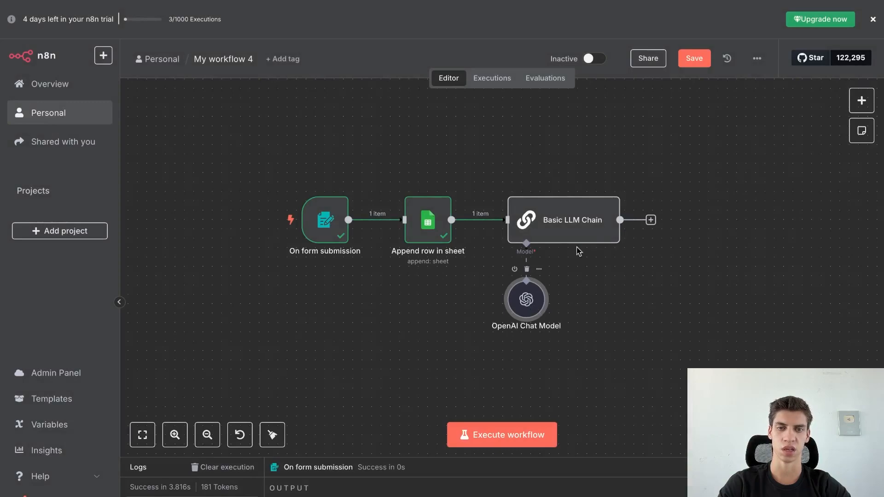
Run the workflow and review the drafted email 'Helping You Build Your AI Automation by Next Month'.
click(577, 191)
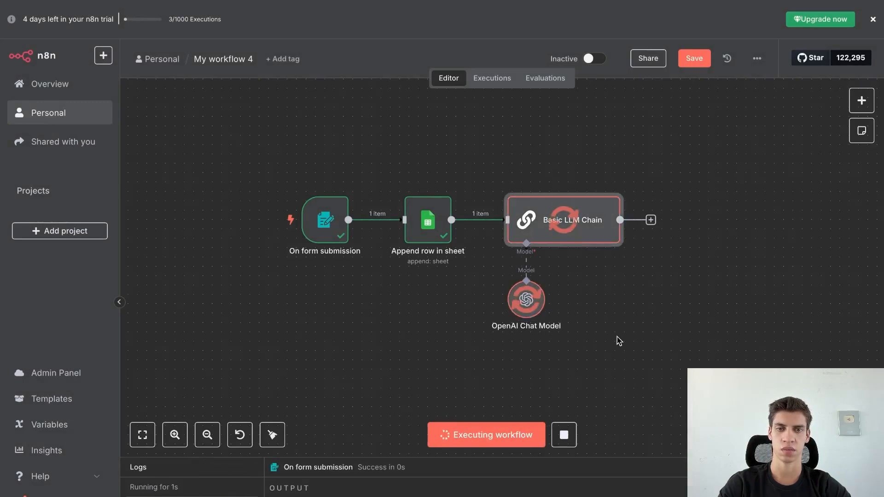
double_click(588, 210)
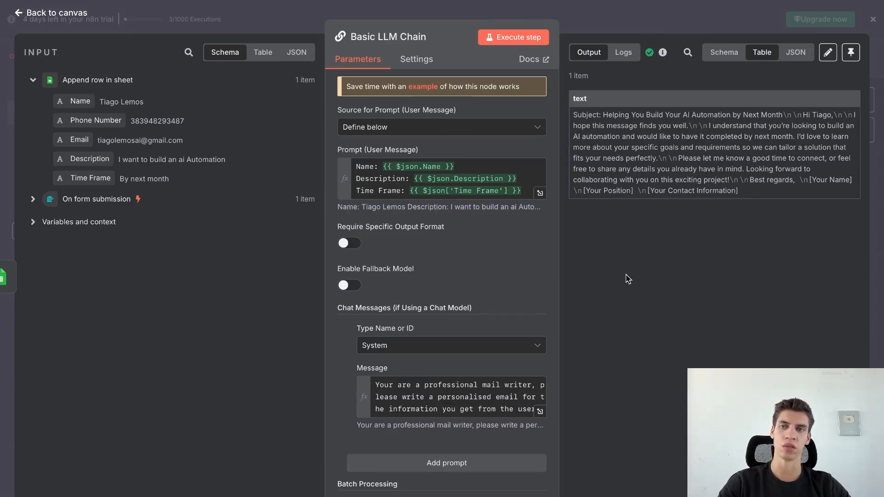
click(69, 15)
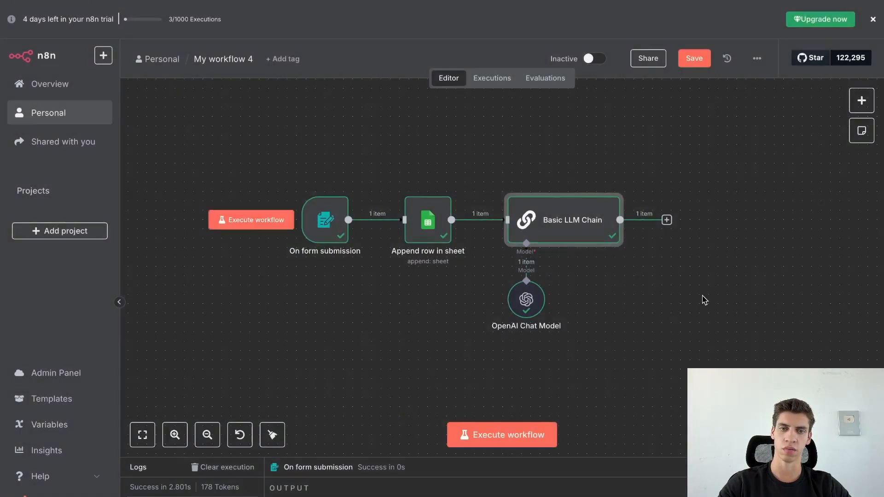
Search 'gmail' and add its Send a message action after the Basic LLM Chain.
click(668, 220)
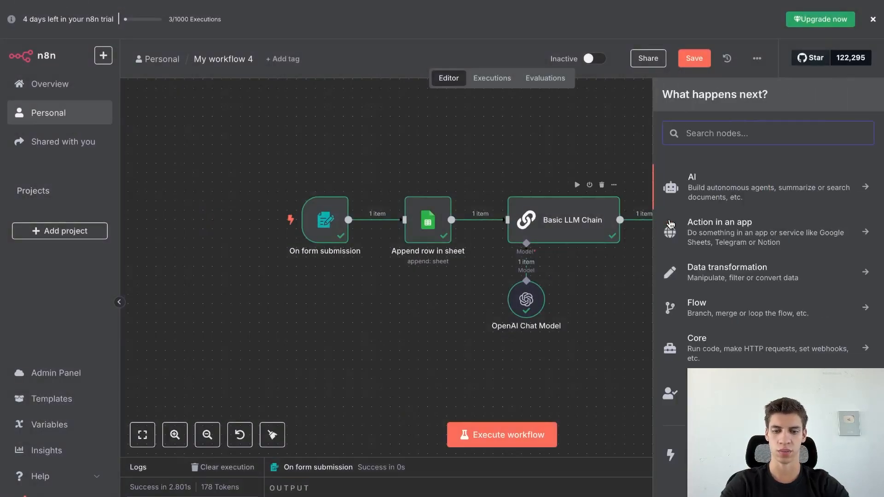
text(gmail)
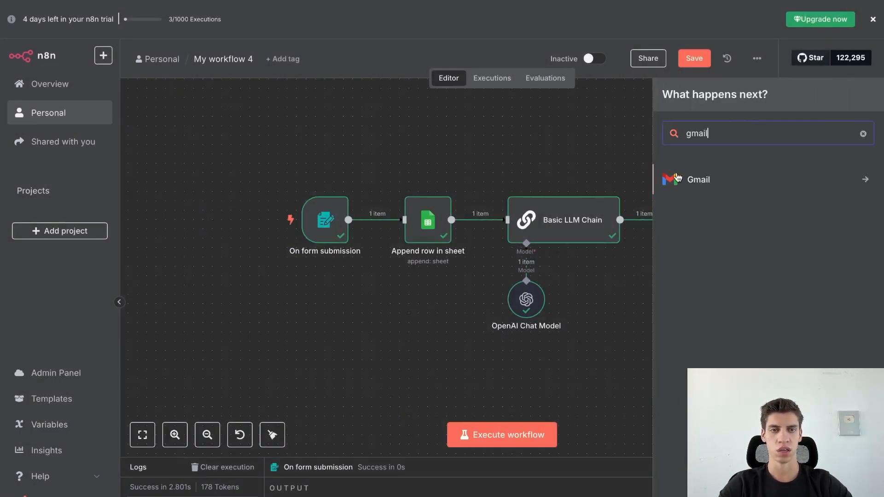
click(735, 189)
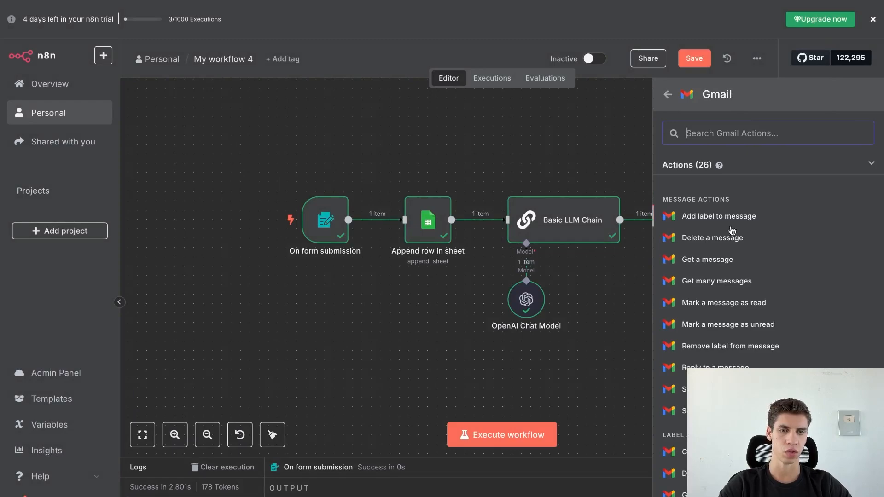
click(713, 390)
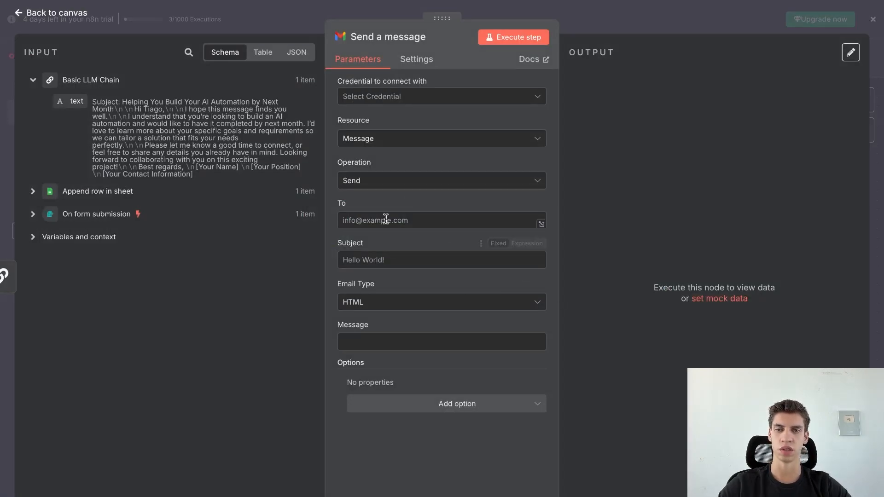
Map the form's Email into the To field, then inspect the LLM's generated subject and body.
click(113, 217)
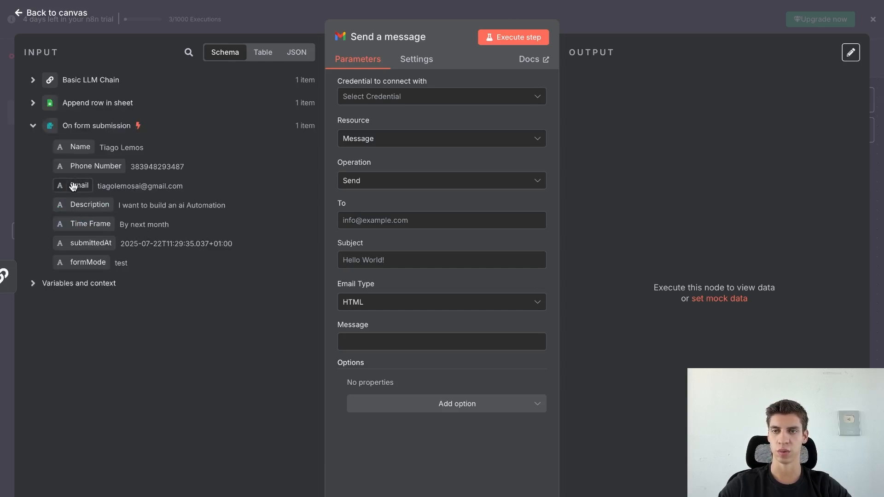
drag(73, 185, 404, 220)
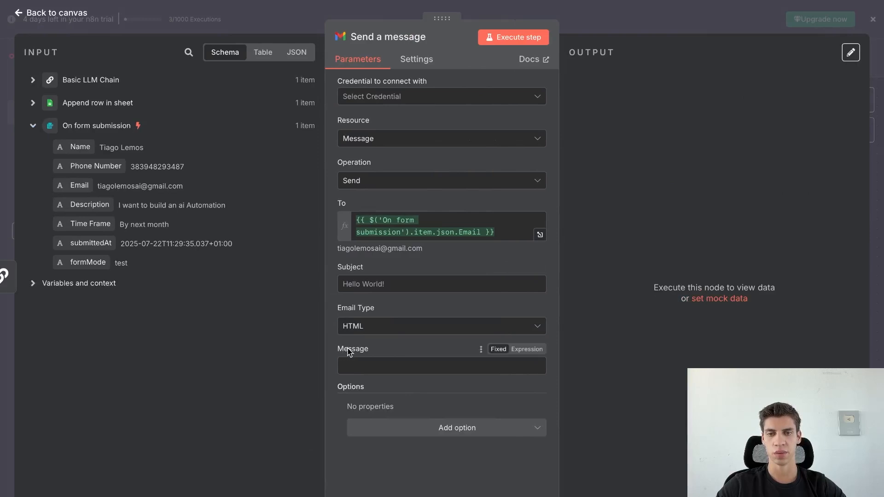
click(33, 81)
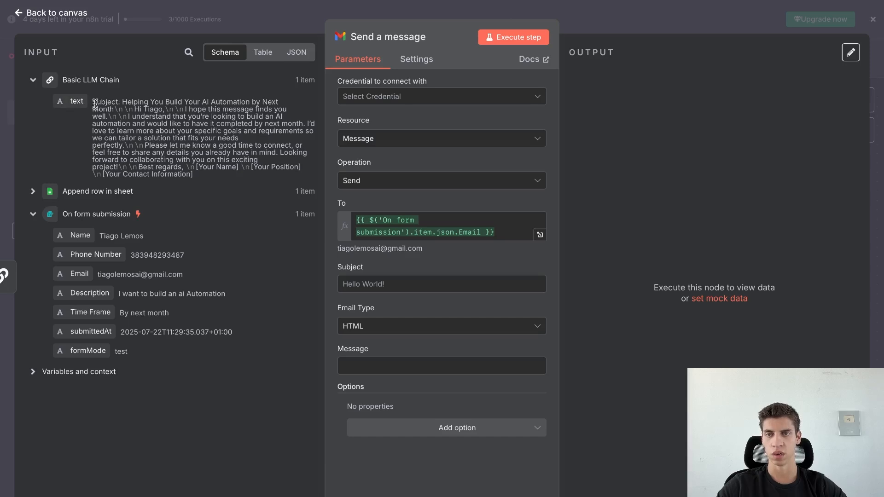
drag(94, 101, 199, 172)
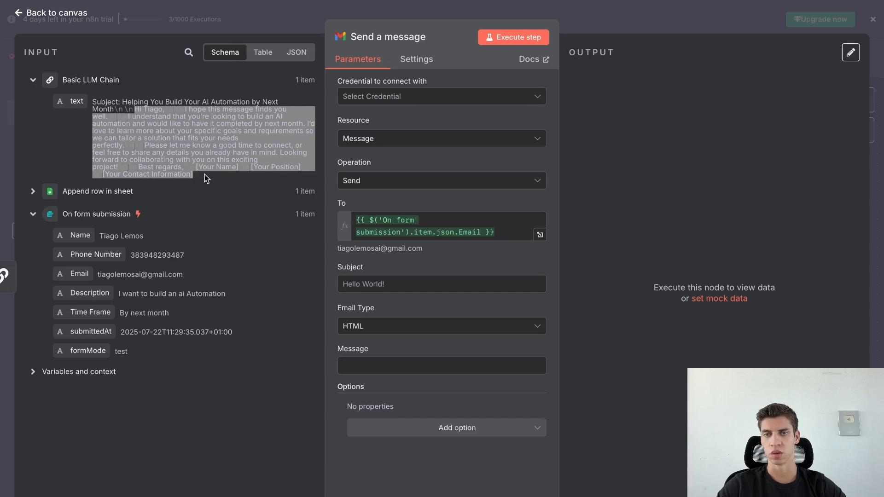
click(205, 174)
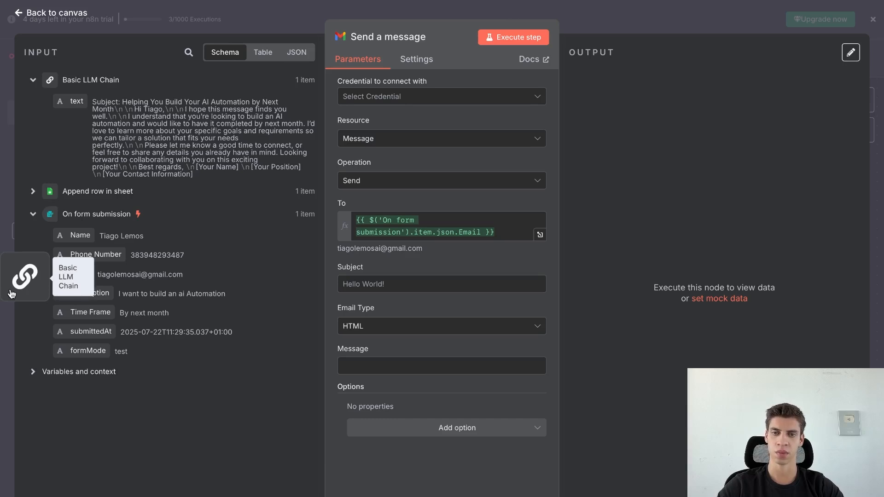
Turn on Require Specific Output Format for the Basic LLM Chain and list its output parsers.
click(12, 293)
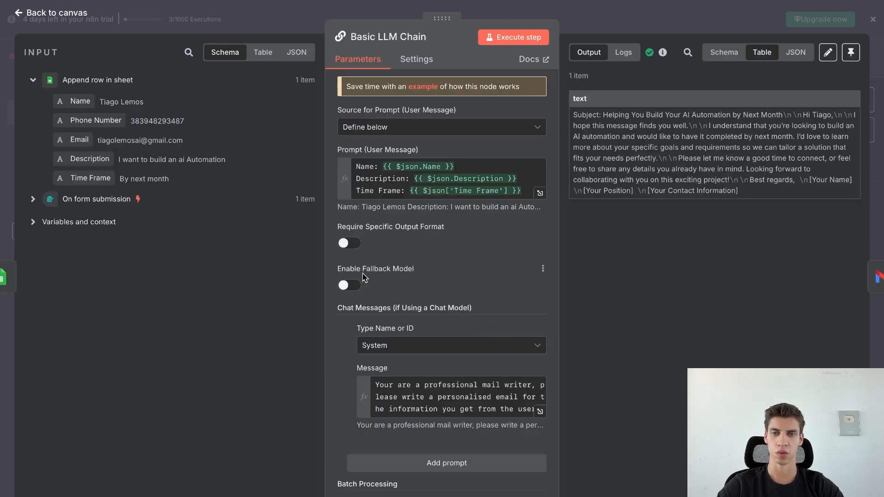
click(354, 249)
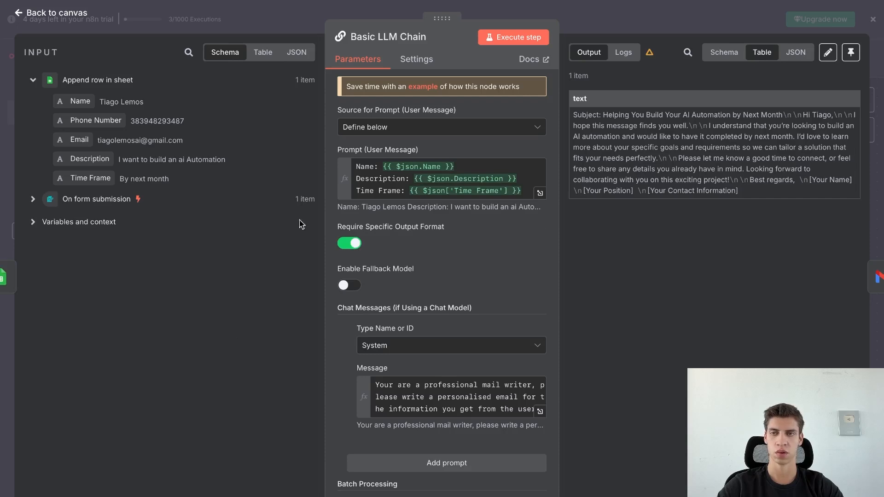
click(62, 20)
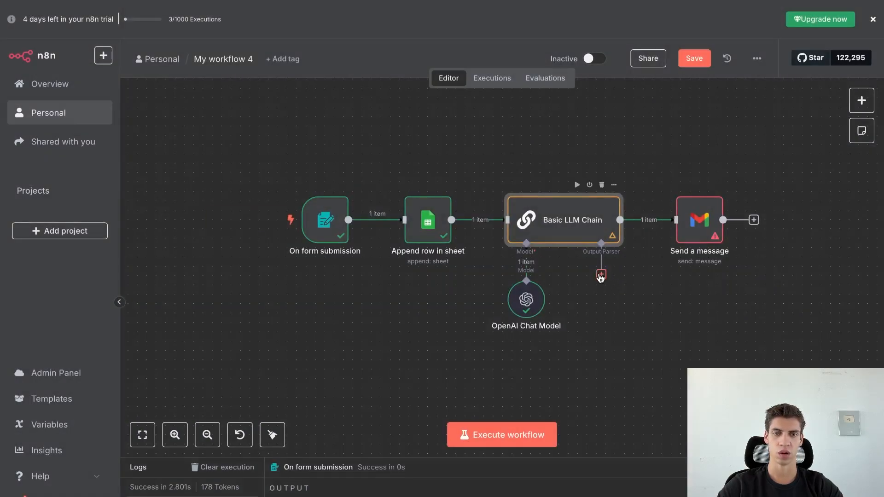
click(601, 275)
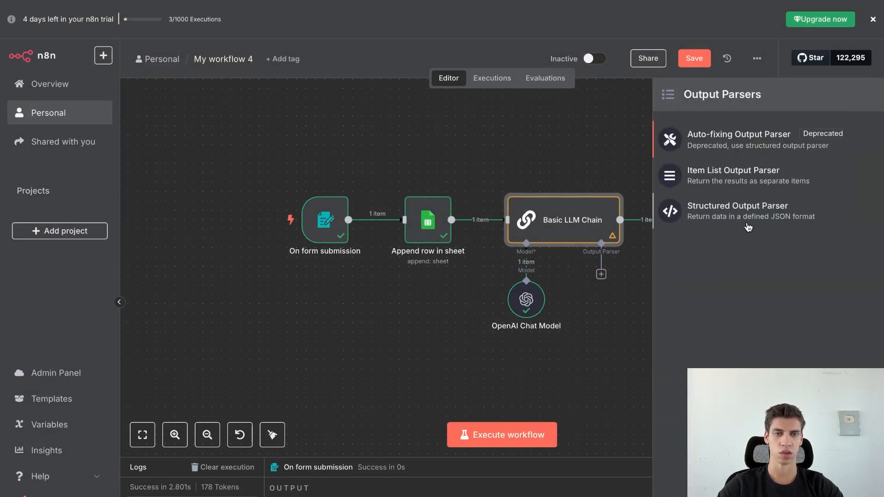
Attach a Structured Output Parser whose first JSON key is Subject, holding the copied email subject.
click(752, 219)
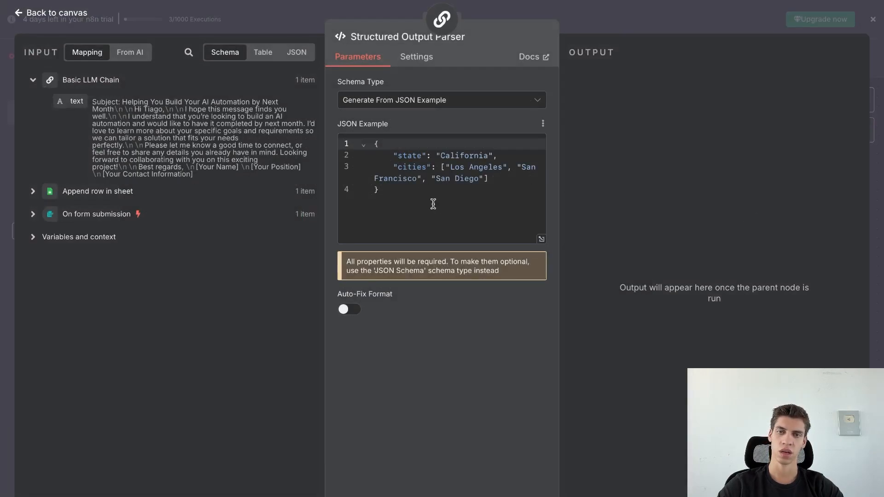
drag(434, 203, 376, 139)
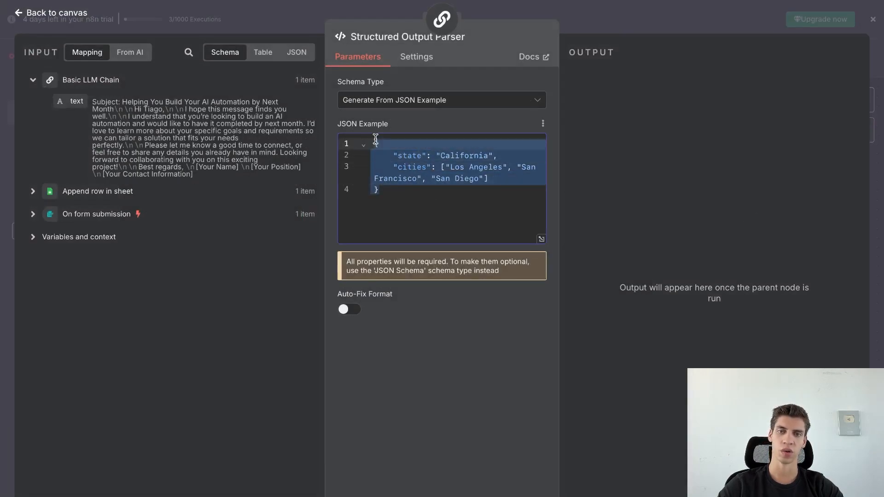
click(414, 190)
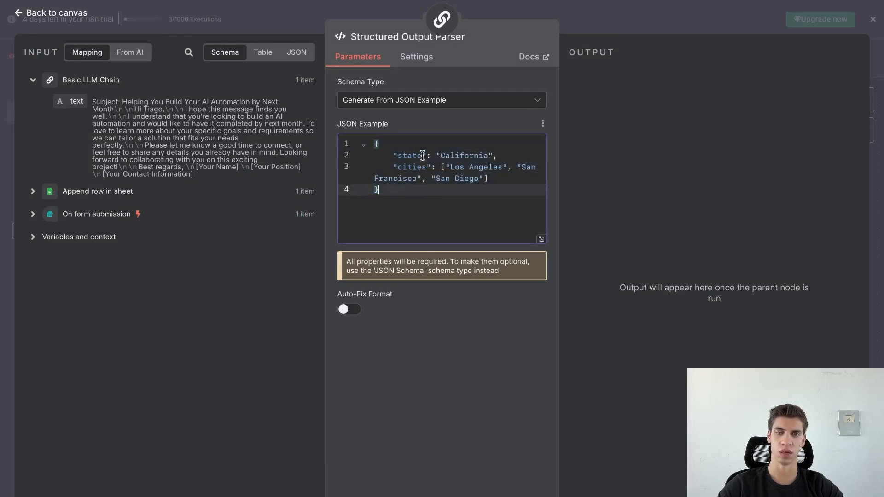
drag(422, 156, 406, 155)
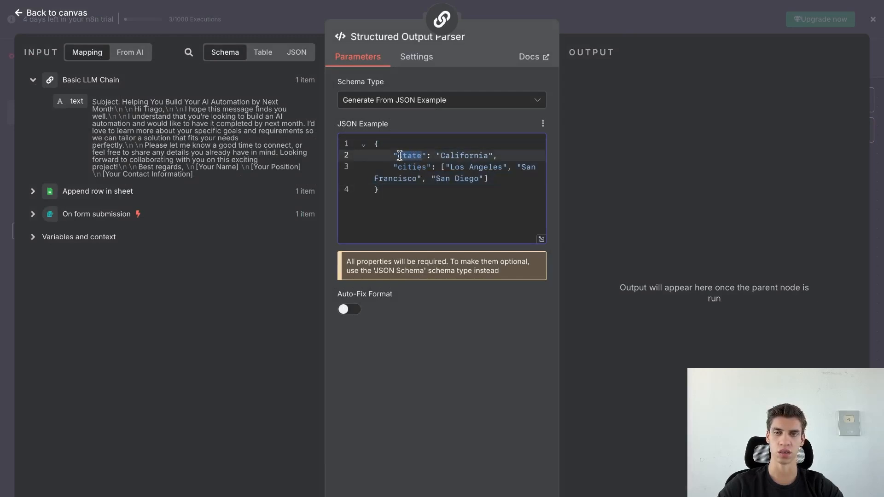
key(BackSpace)
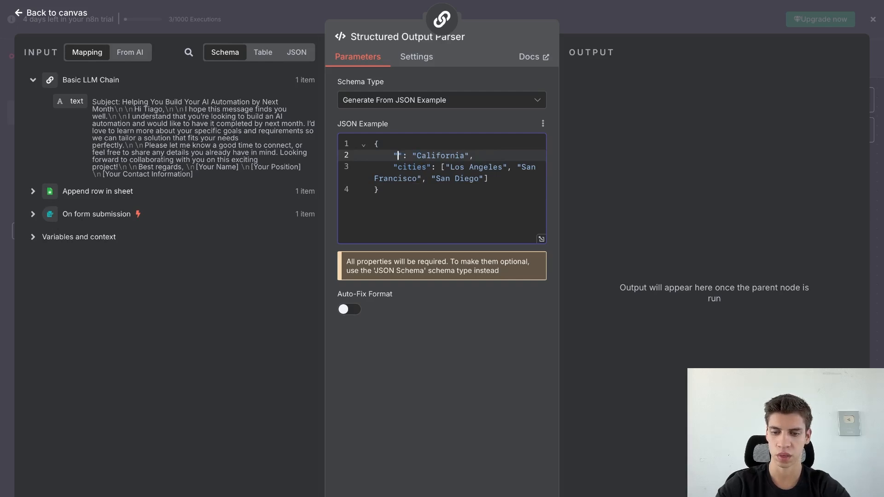
text(Subject)
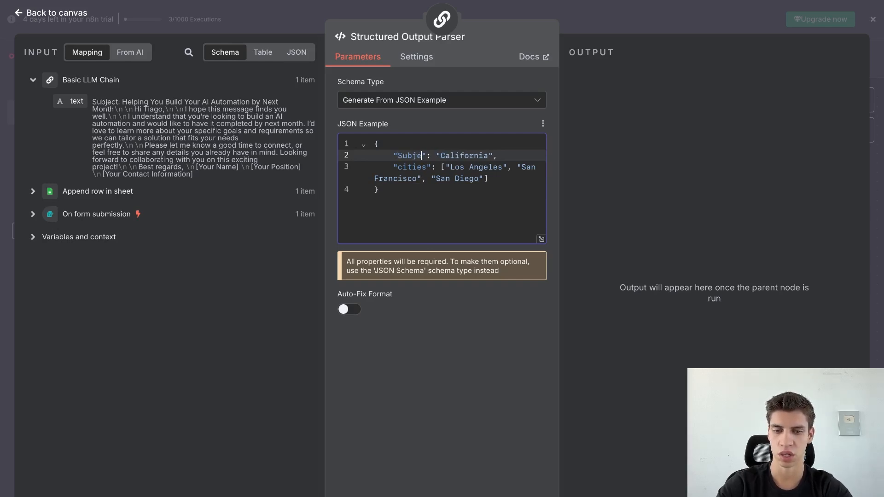
click(463, 227)
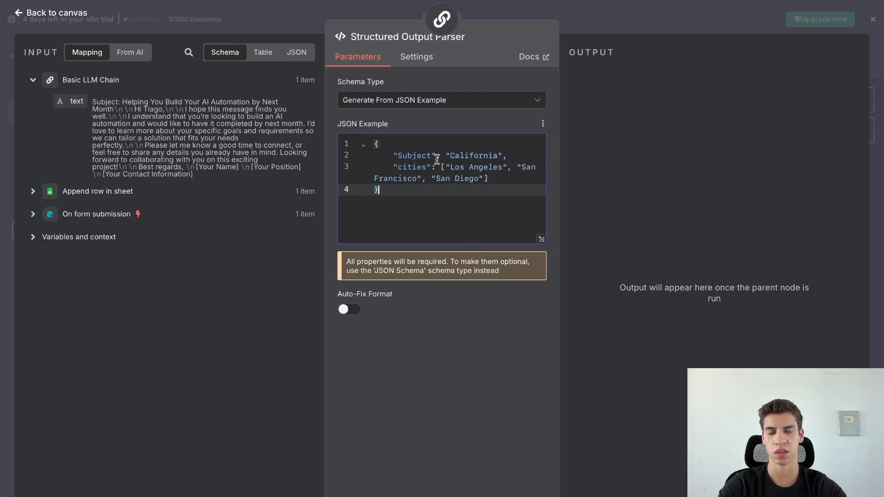
drag(432, 157, 399, 157)
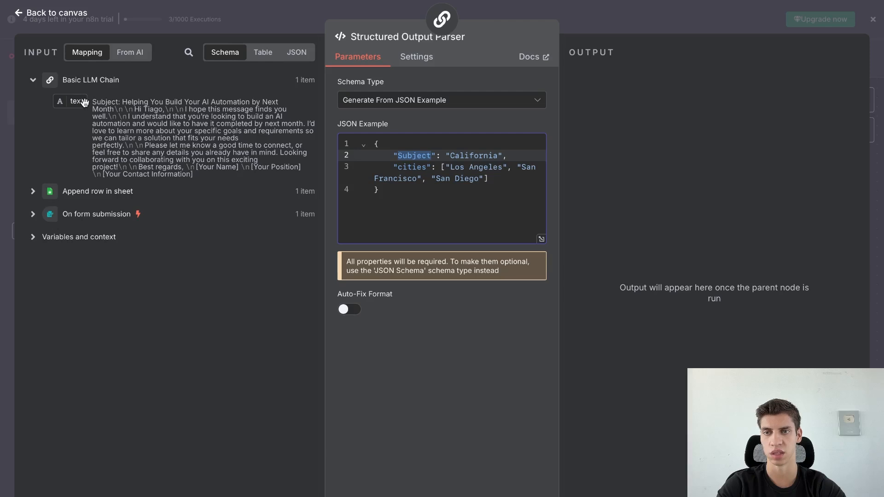
click(428, 144)
click(414, 156)
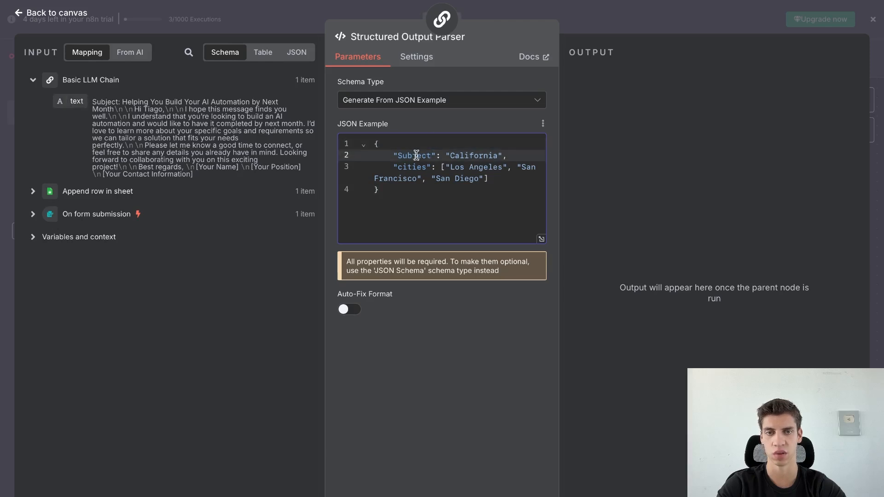
drag(450, 156, 497, 155)
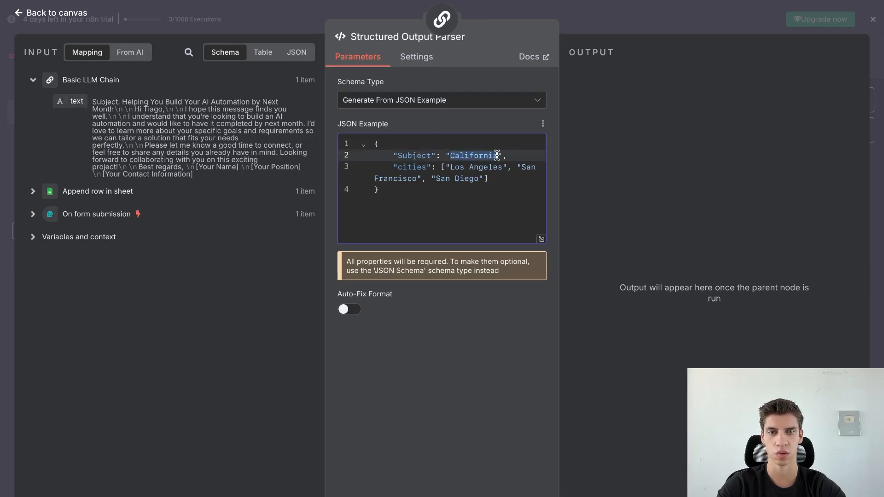
key(BackSpace)
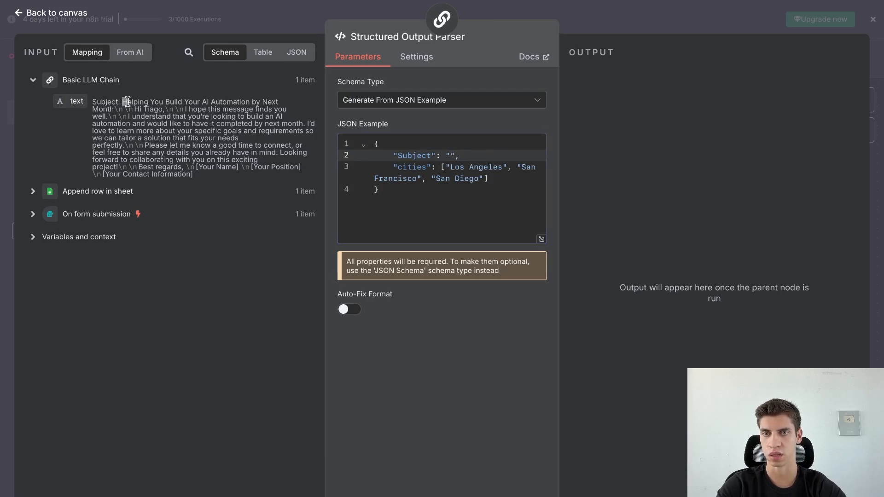
mouse_move(123, 102)
mouse_down()
mouse_move(133, 105)
mouse_move(114, 109)
mouse_up()
key(ctrl+c)
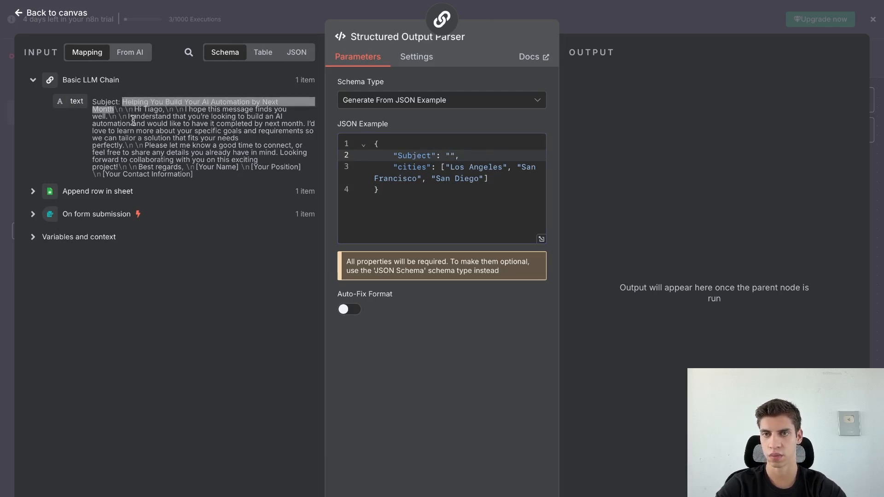
click(450, 156)
key(ctrl+v)
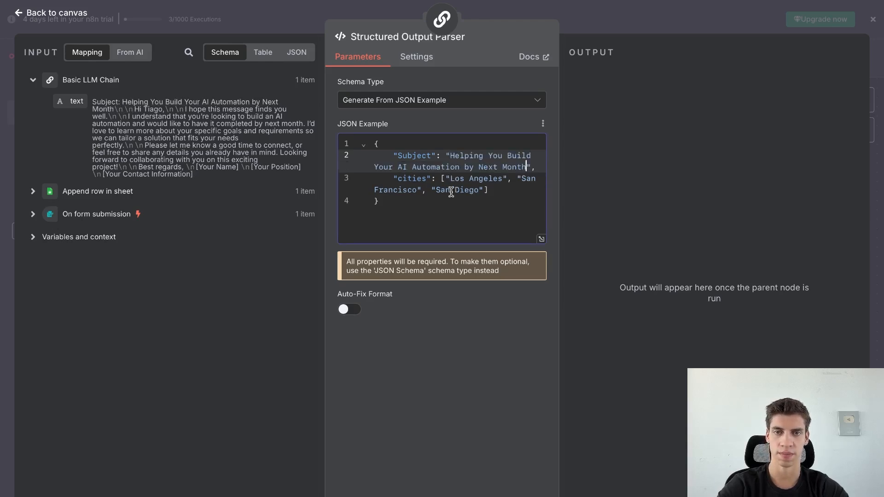
Rename the cities key to Body, with the pasted email body as its value.
click(440, 190)
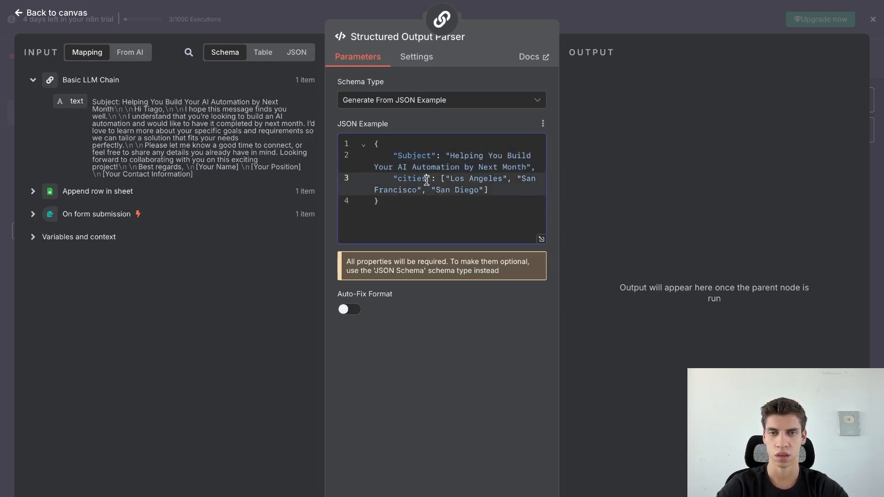
drag(427, 180, 402, 180)
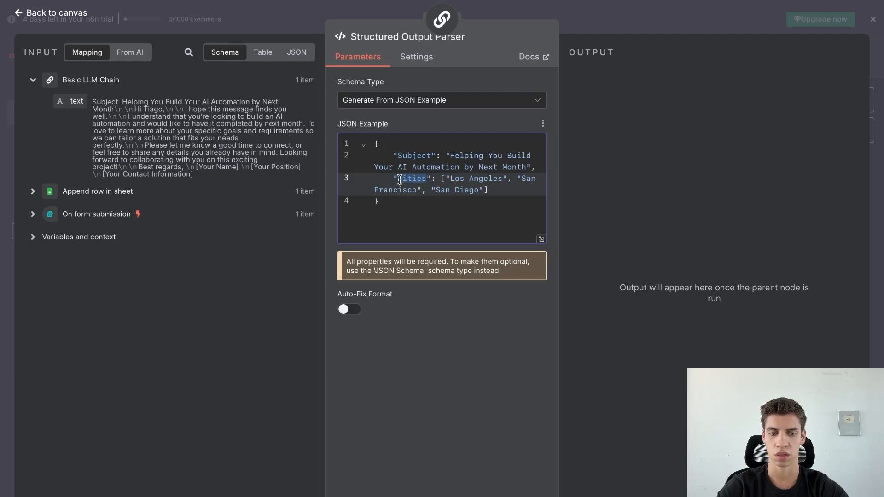
key(BackSpace)
text(Body)
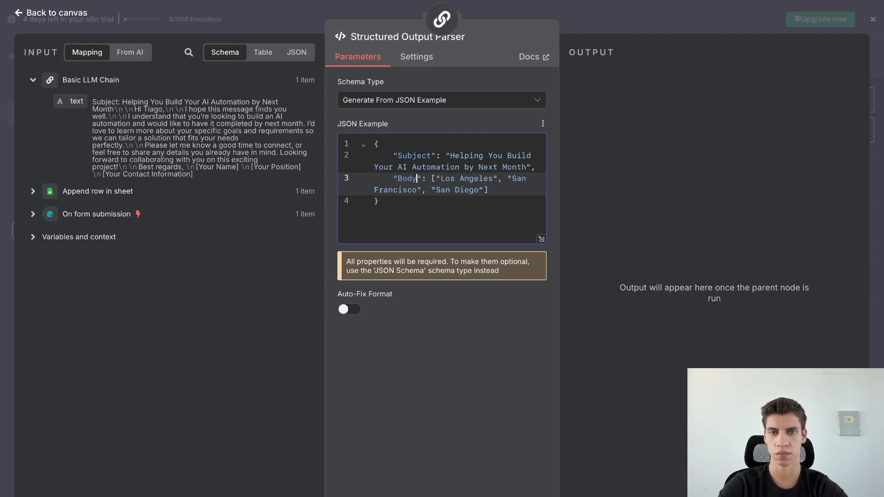
drag(432, 179, 490, 191)
key(BackSpace)
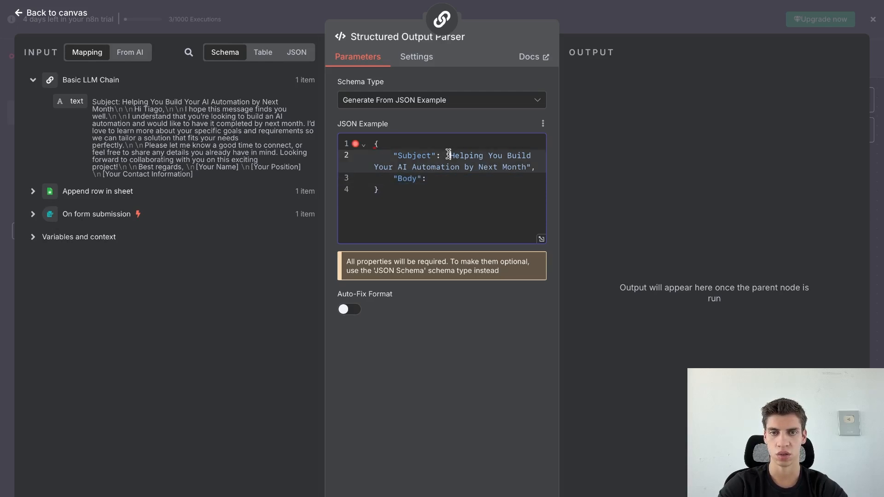
text(")
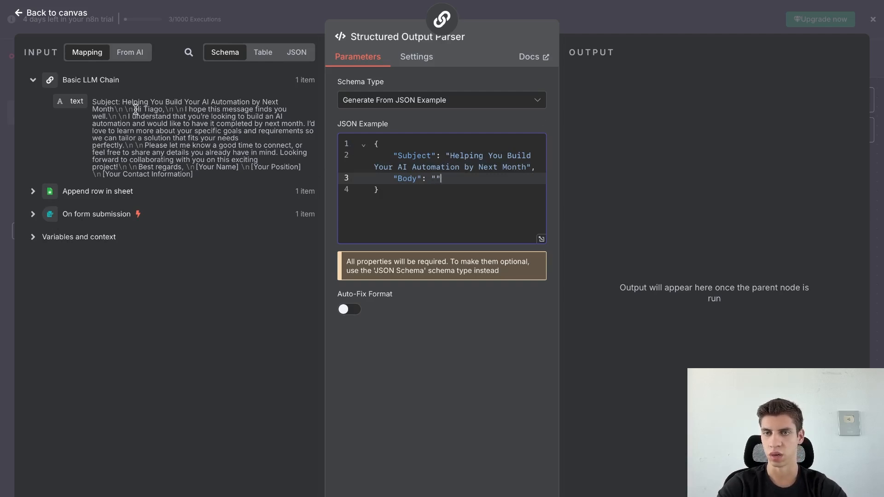
drag(136, 108, 179, 167)
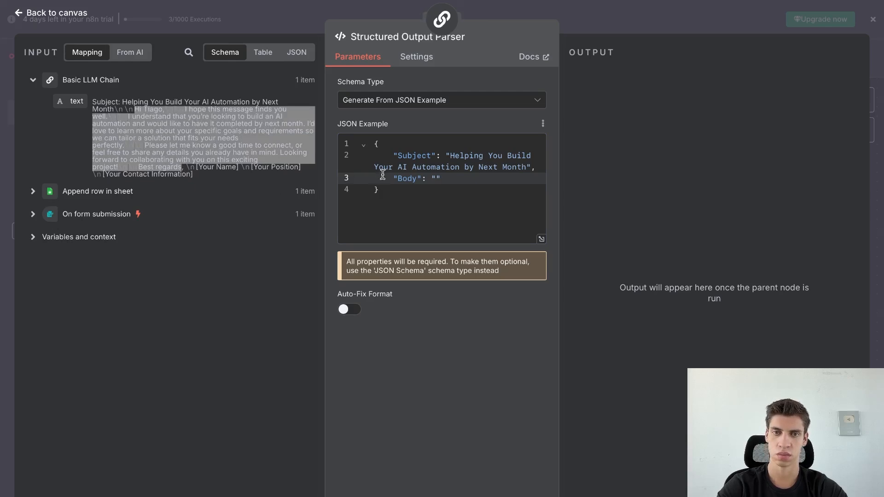
click(433, 178)
text(Hi Tiago,\n\nI hope this message finds you well.\n\nI understand that you’re looking to build an AI automation and would like to have it completed by next month. I’d love to learn more about your specific goals and requirements so we can tailor a solution that fits your needs perfectly.\n\nPlease let me know a good time to connect, or feel free to share any details you already have in mind. Looking forward to collaborating with you on this exciting project!\n\nBest regards)
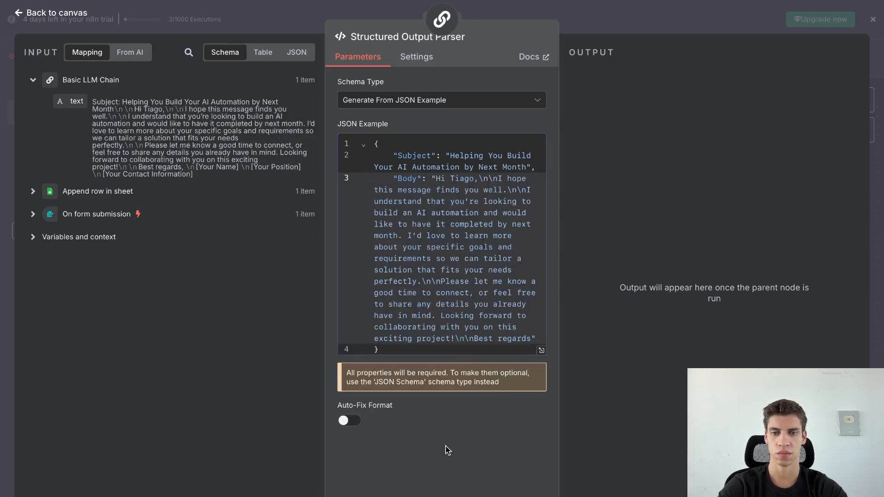
click(61, 14)
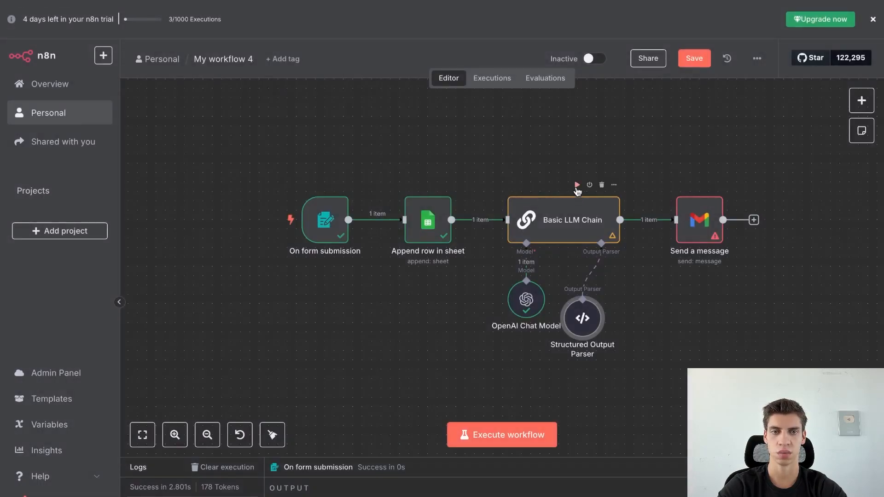
Run the LLM chain and map Subject and Body into Gmail's Subject and Message, Email Type Text.
click(577, 185)
drag(580, 322, 598, 304)
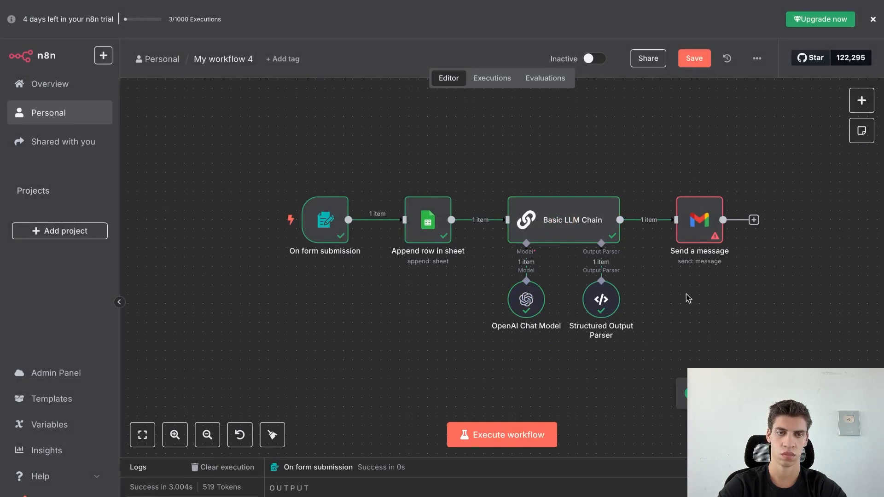
double_click(700, 233)
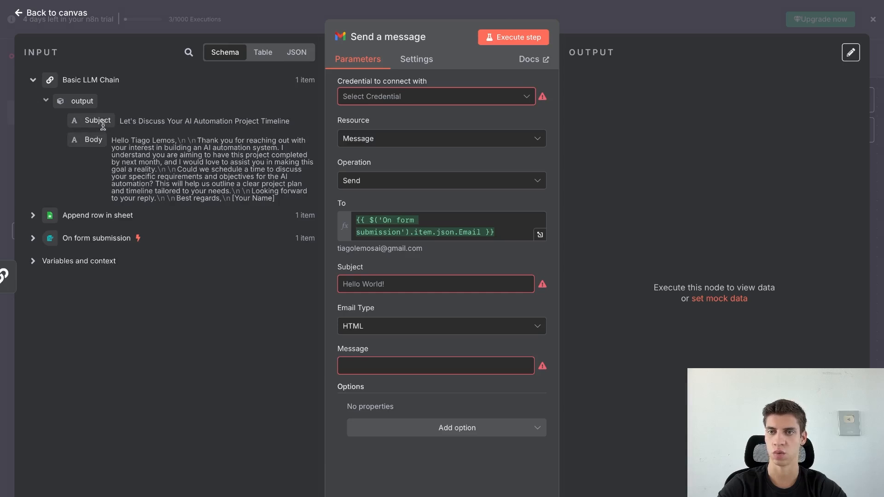
drag(103, 125, 361, 281)
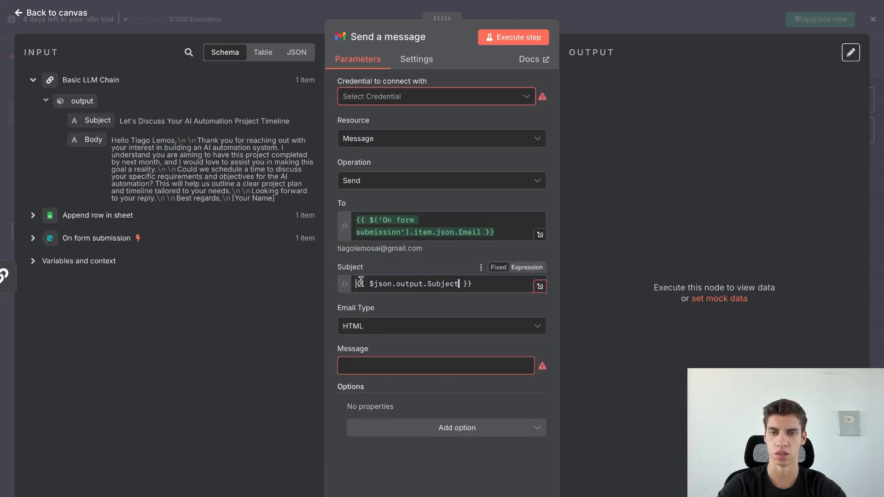
click(388, 264)
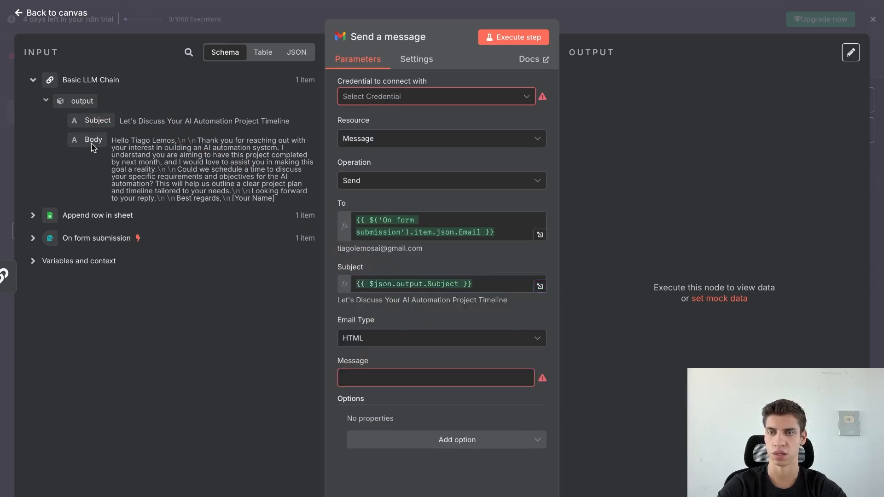
drag(93, 146, 406, 377)
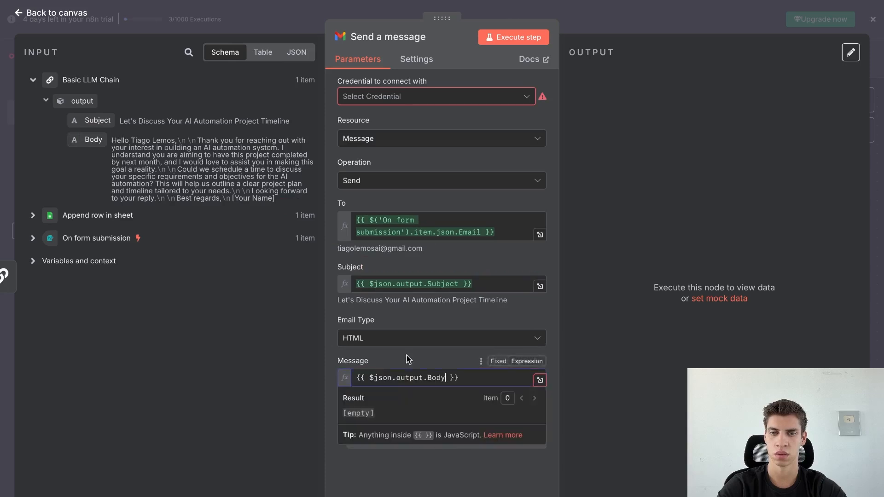
click(411, 335)
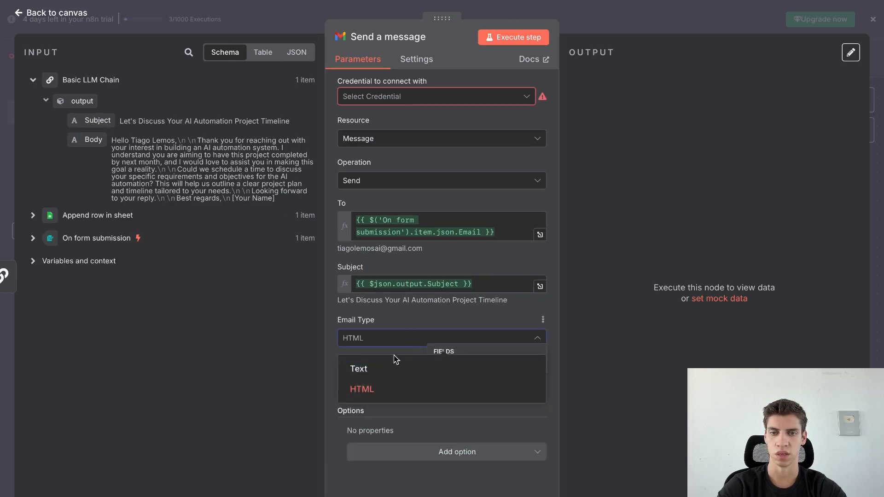
click(392, 368)
click(416, 321)
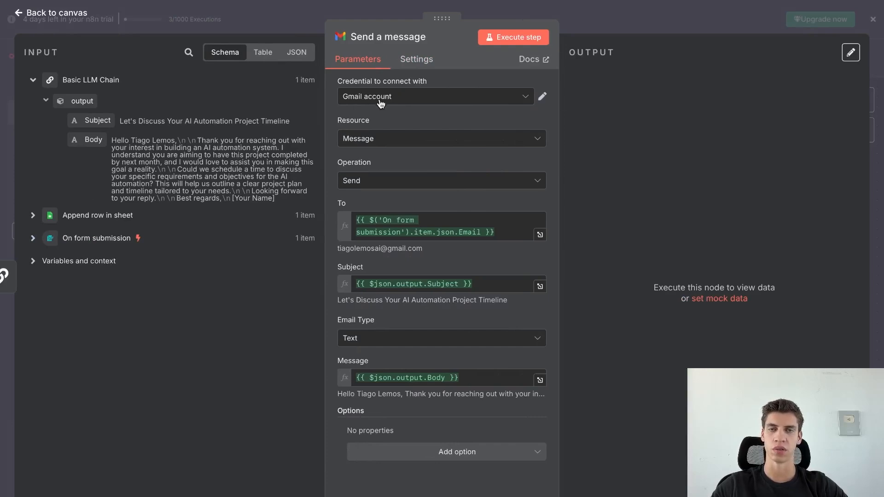
Execute the Send a message step from the canvas, then open a new browser tab.
click(59, 18)
click(765, 315)
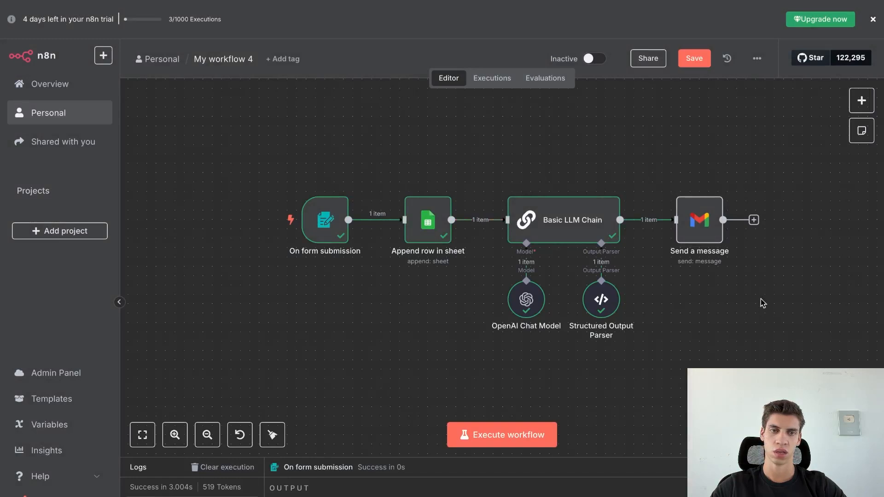
click(697, 220)
scroll(690, 191, right, 1)
click(678, 184)
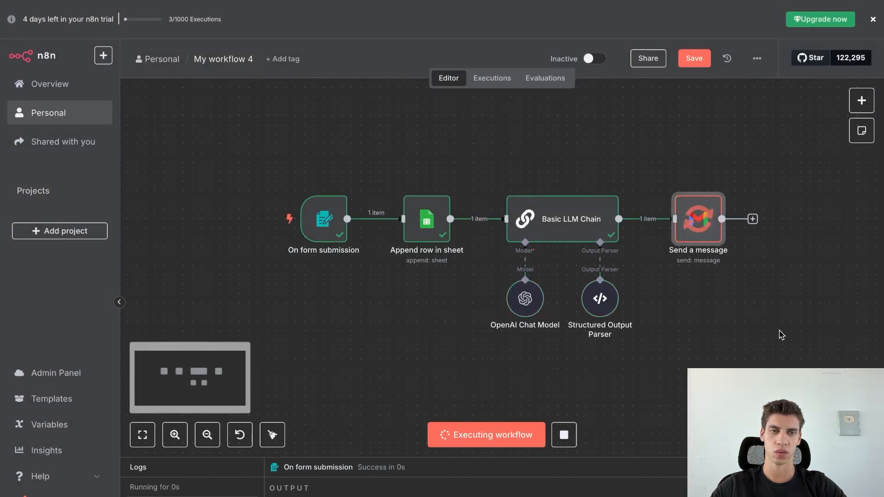
mouse_move(788, 21)
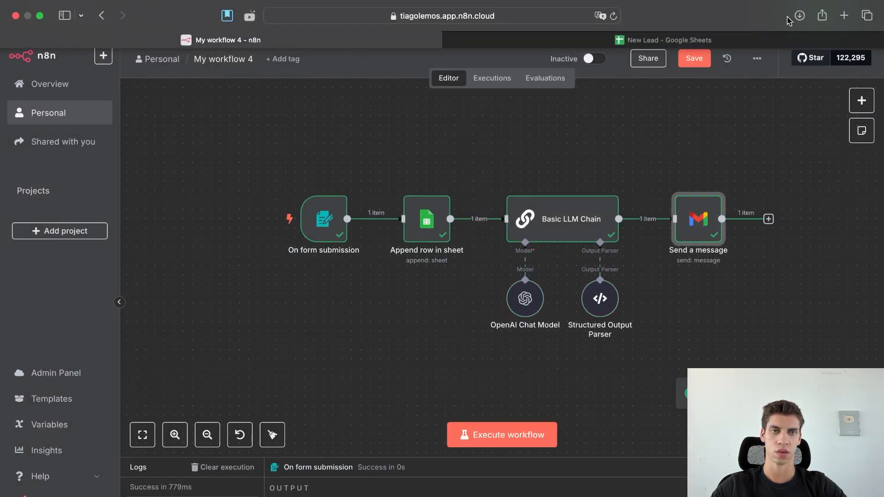
click(844, 16)
Read the received 'Let's Discuss Your AI Automation Project Timeline' email, noting its [Your Name] placeholder and n8n signature.
text(gmail.com)
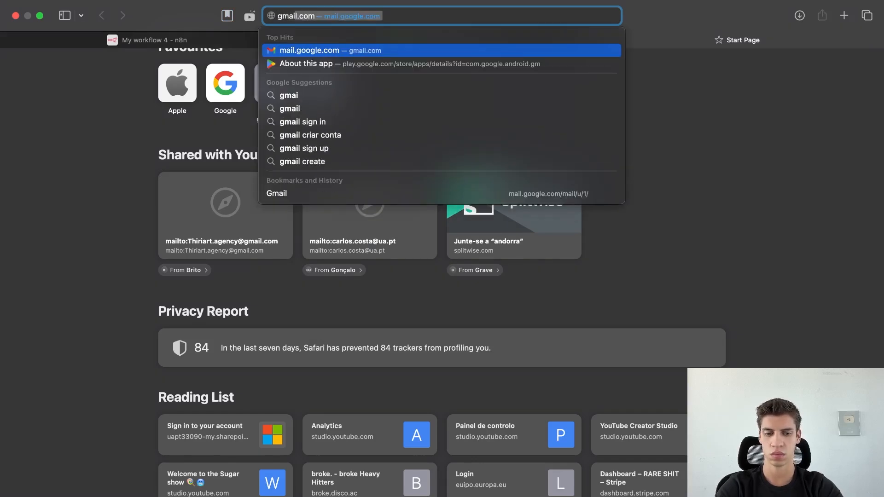
key(Return)
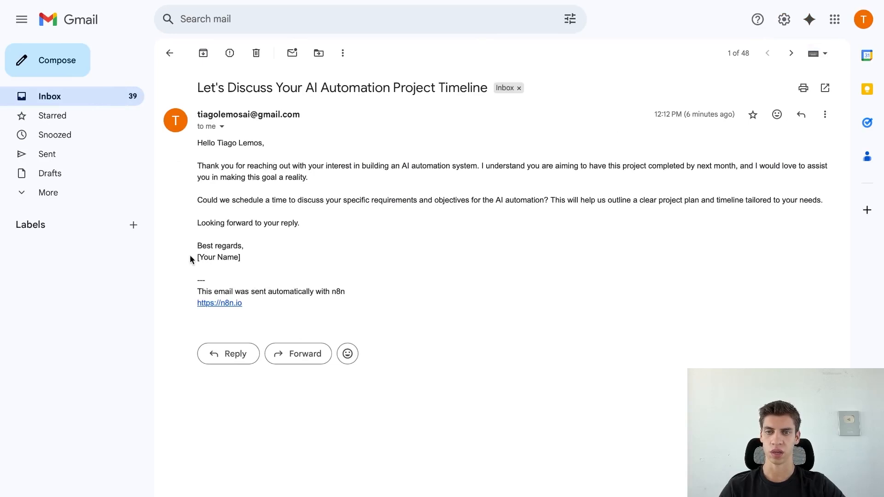
drag(190, 256, 244, 266)
click(275, 262)
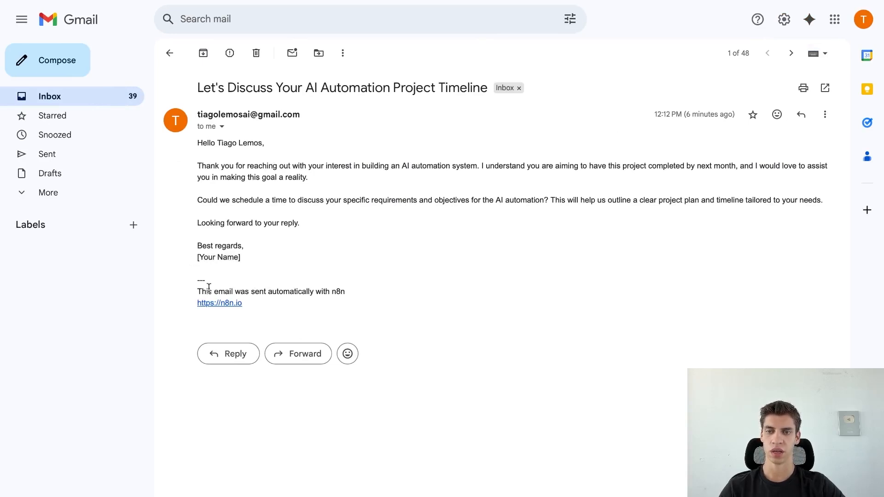
drag(197, 290, 351, 288)
click(390, 283)
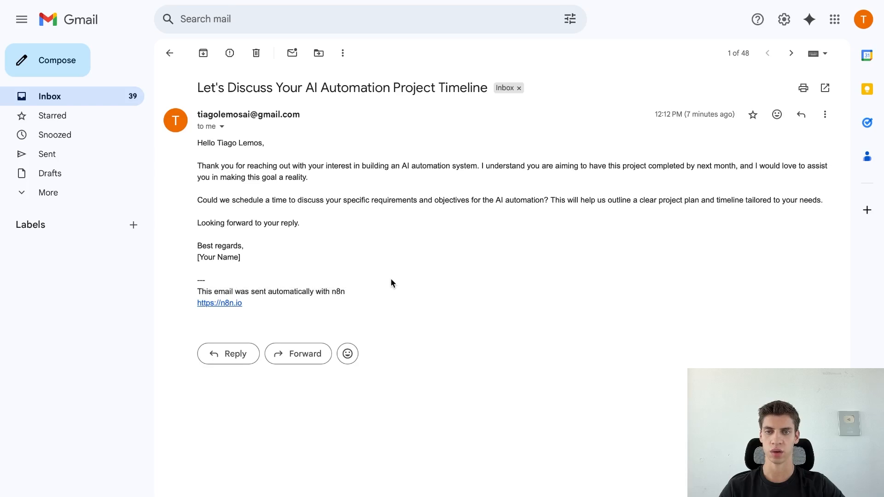
Add the Append n8n Attribution option, left off, to Send a message and re-run the step.
mouse_move(232, 2)
click(231, 40)
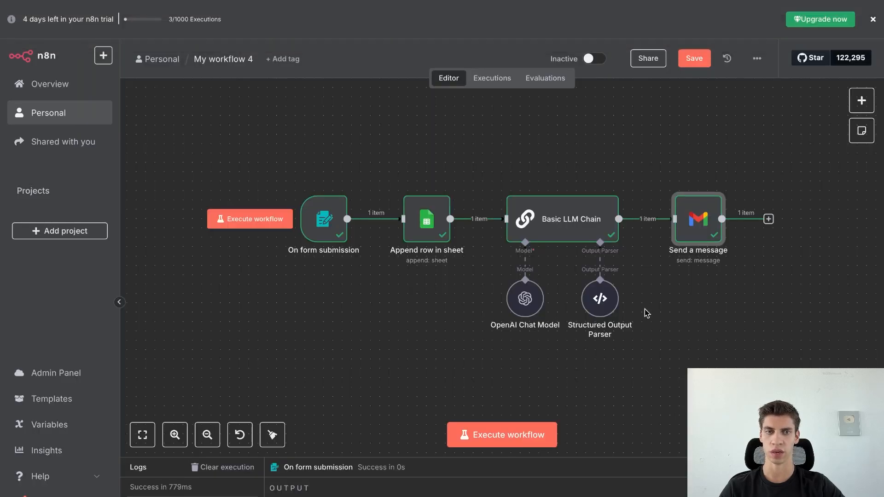
double_click(695, 223)
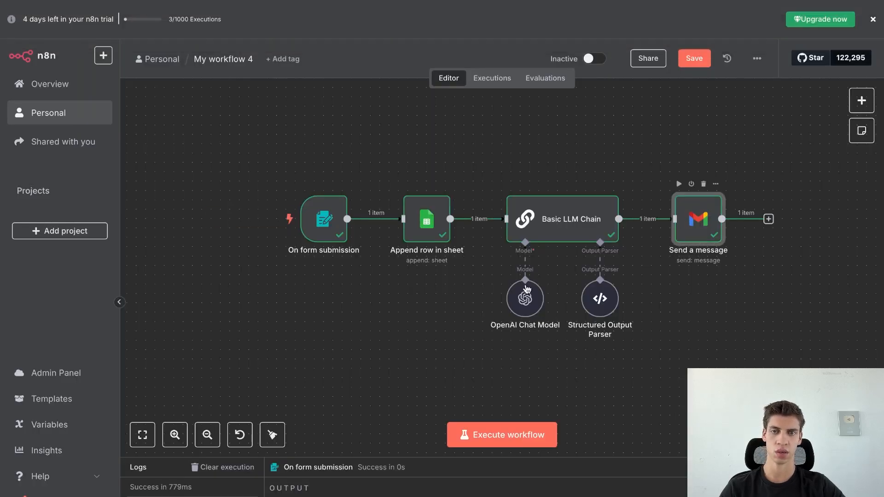
click(480, 456)
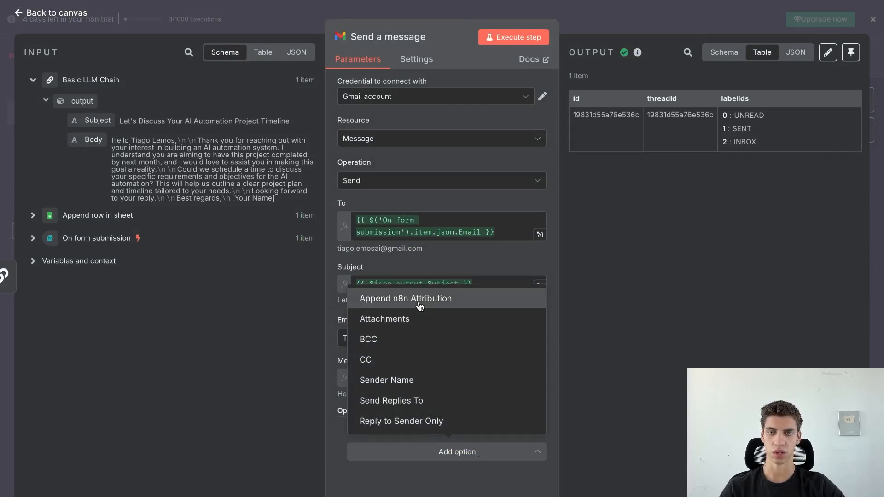
click(419, 304)
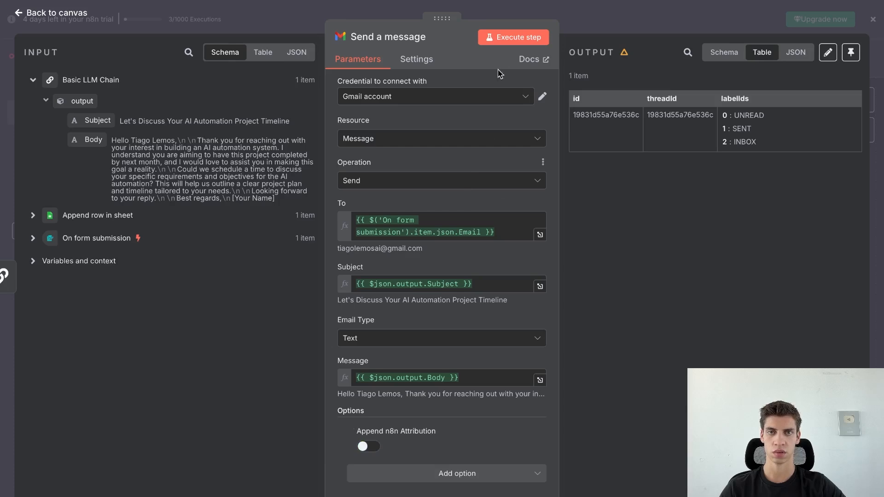
click(511, 38)
mouse_move(652, 18)
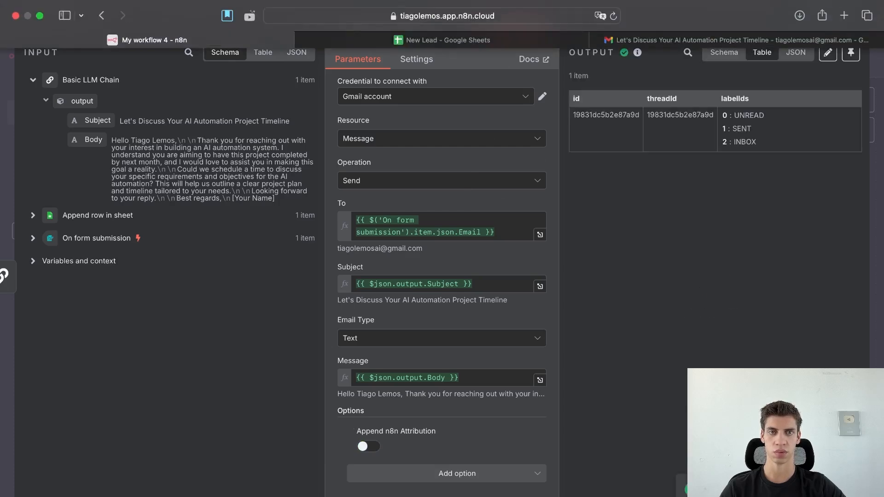
click(707, 40)
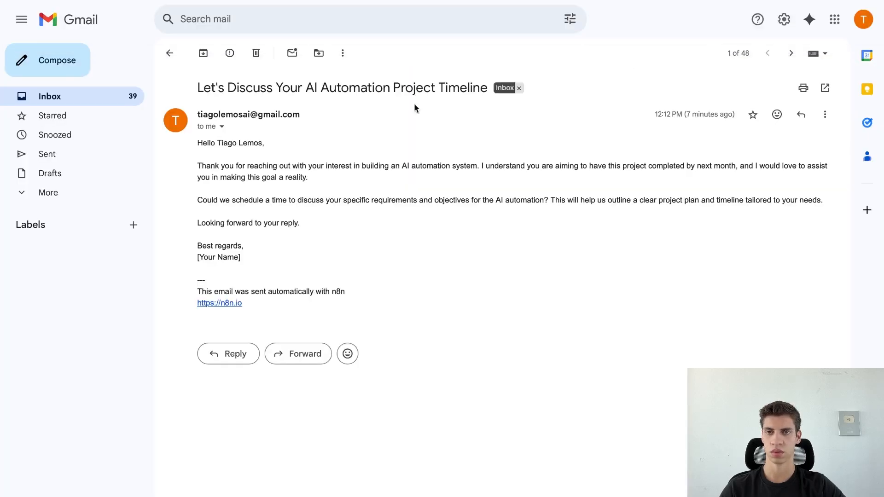
Open the newest test email, confirm it lacks the n8n footer, and return to n8n.
click(169, 54)
click(230, 259)
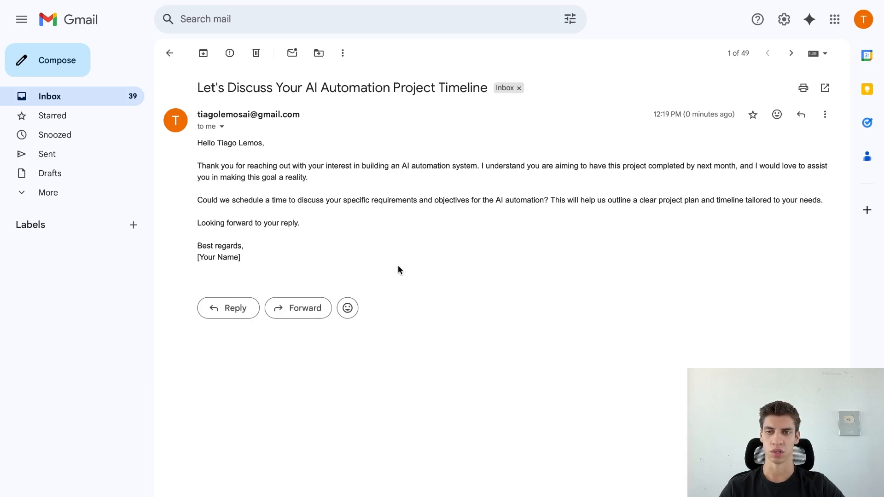
drag(242, 256, 191, 256)
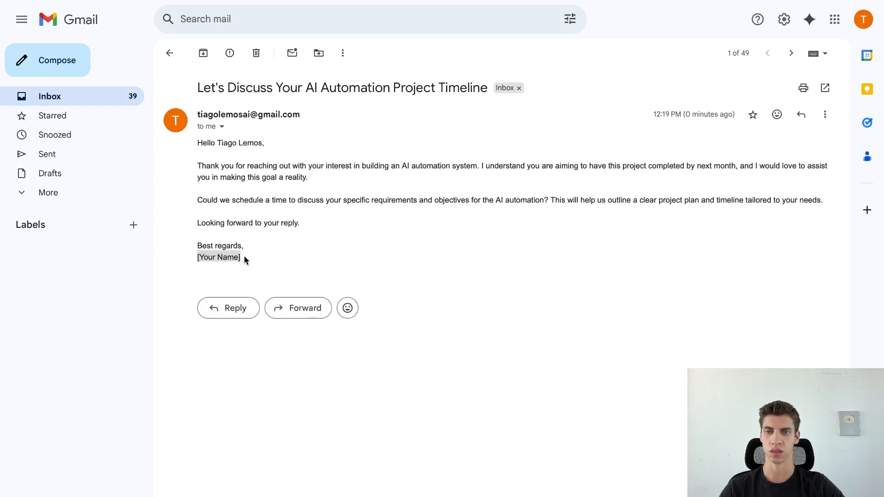
mouse_move(249, 4)
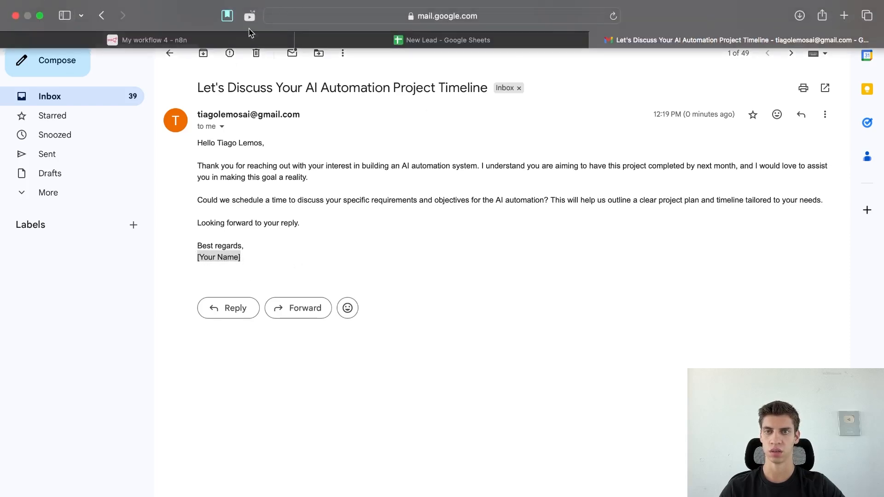
click(251, 38)
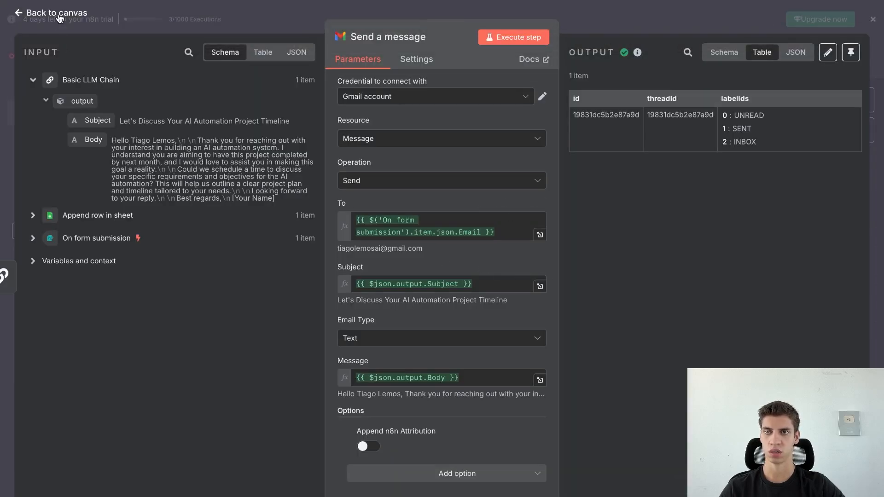
Insert 'working for Ai Automation Solutions company' after 'writer' in the Basic LLM Chain system message.
click(57, 14)
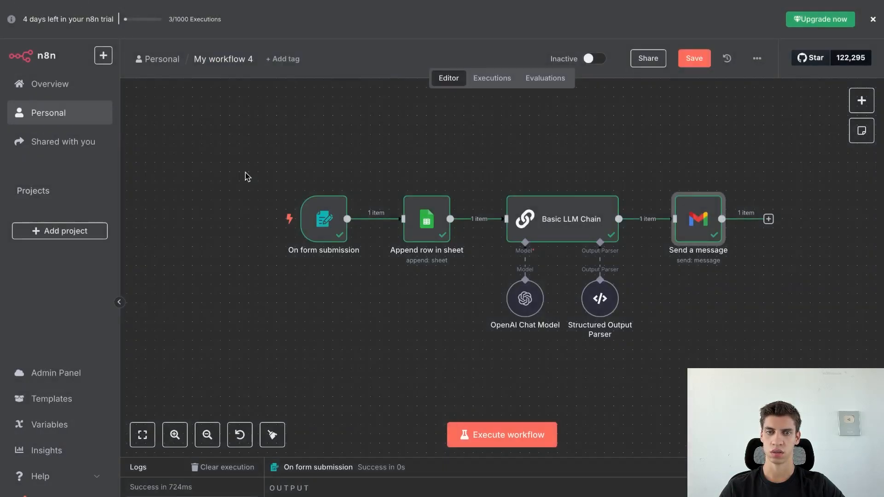
double_click(566, 230)
scroll(481, 292, down, 5)
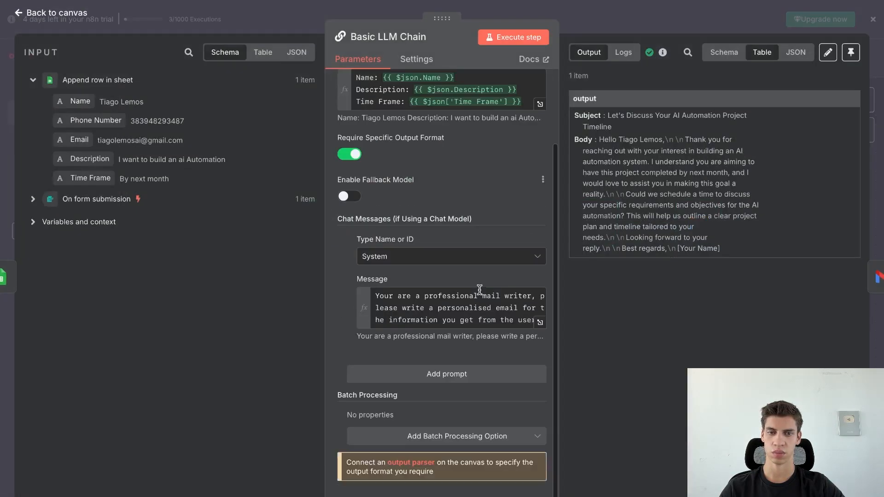
click(540, 322)
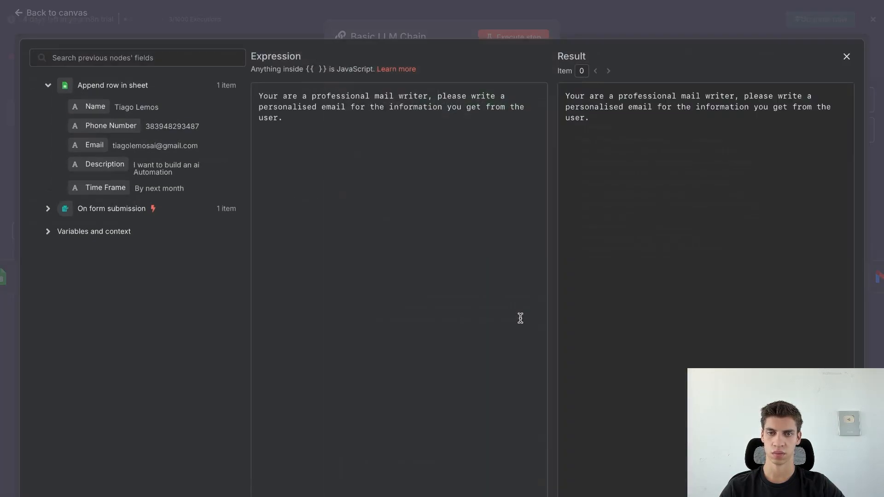
click(428, 96)
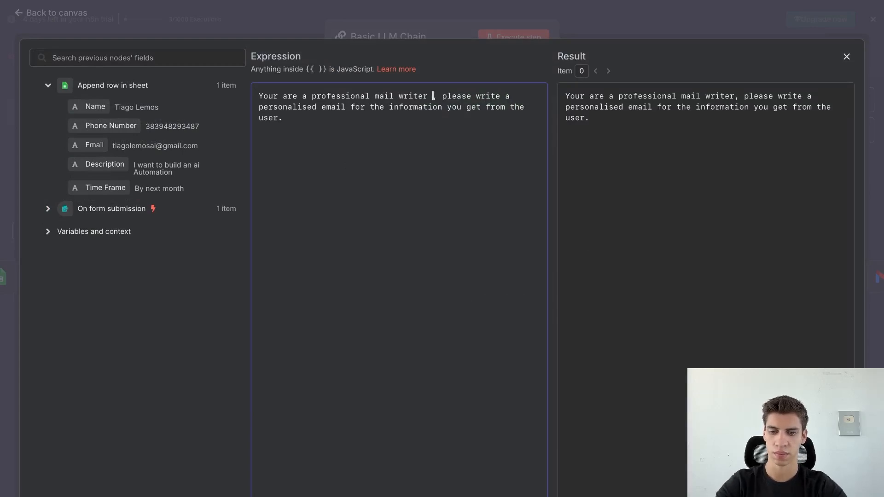
text(working f)
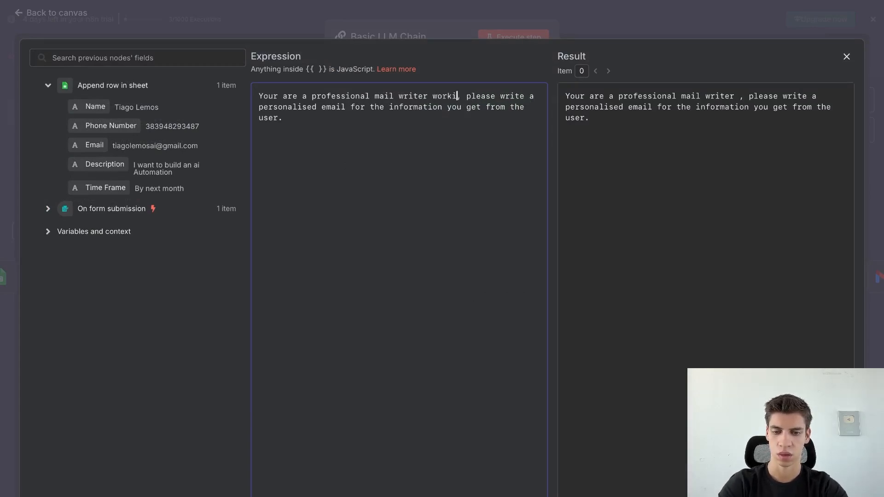
text(or )
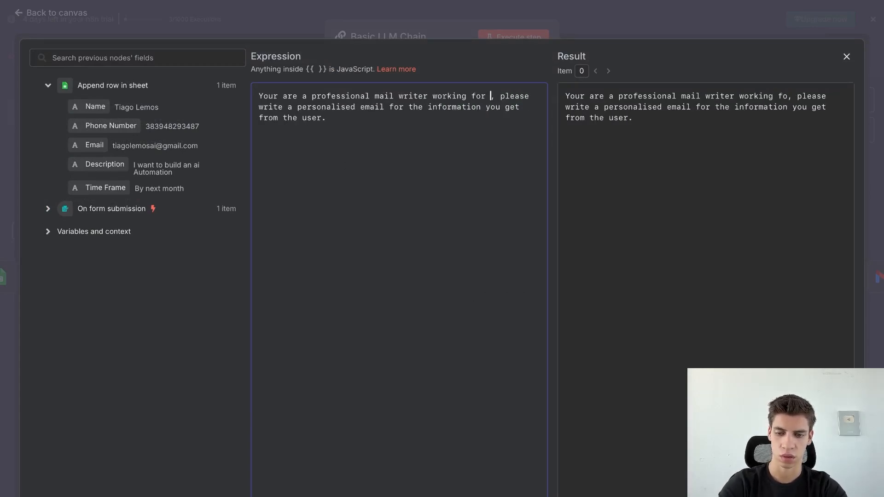
text(Ai )
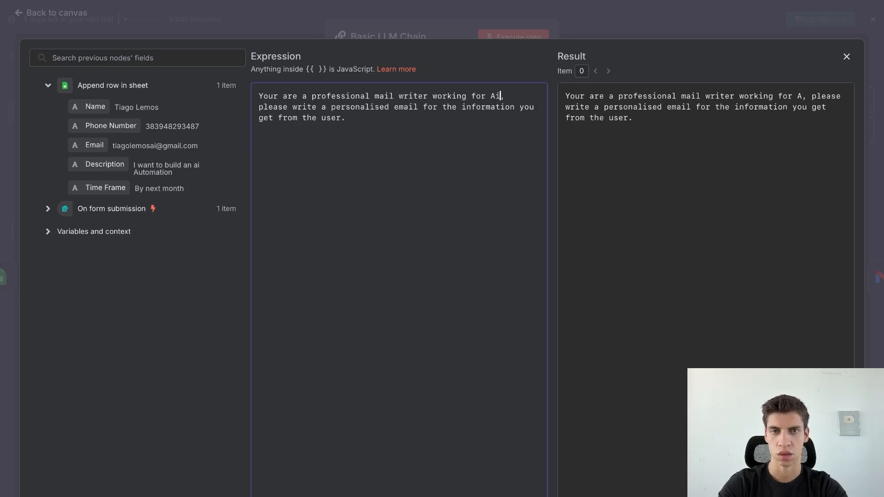
text(Automation S)
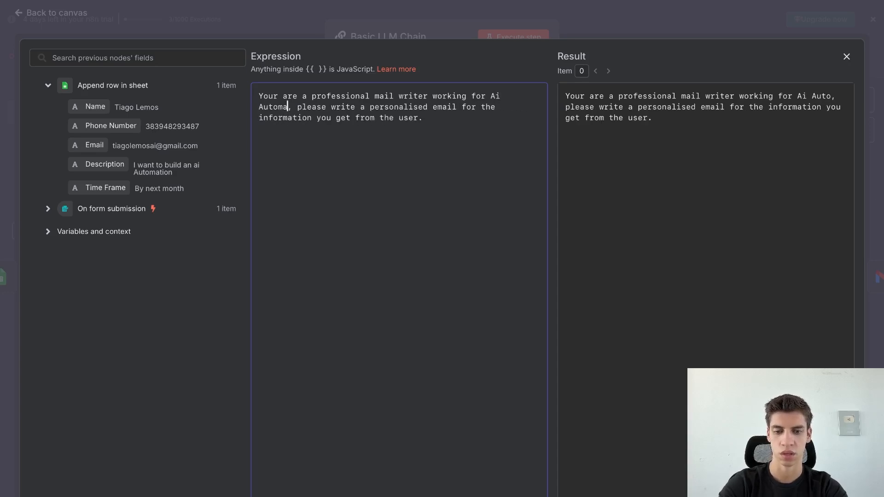
text(olutions )
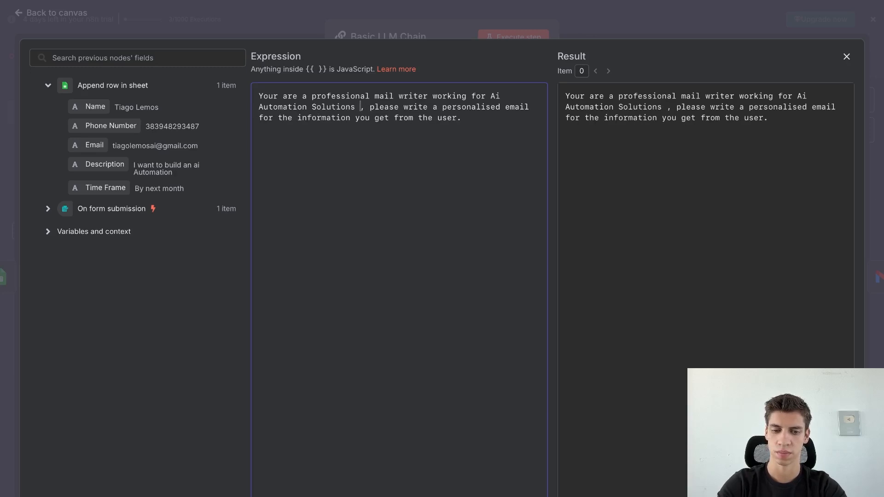
text(compna)
key(BackSpace)
key(BackSpace)
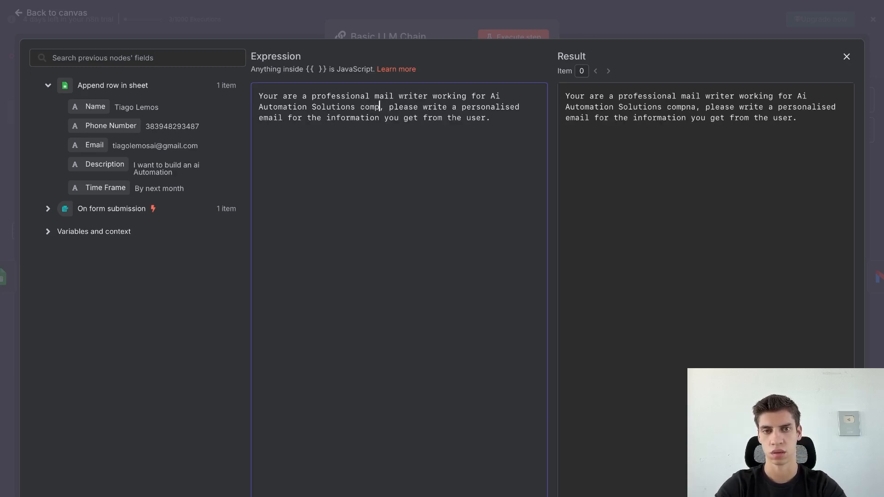
text(any)
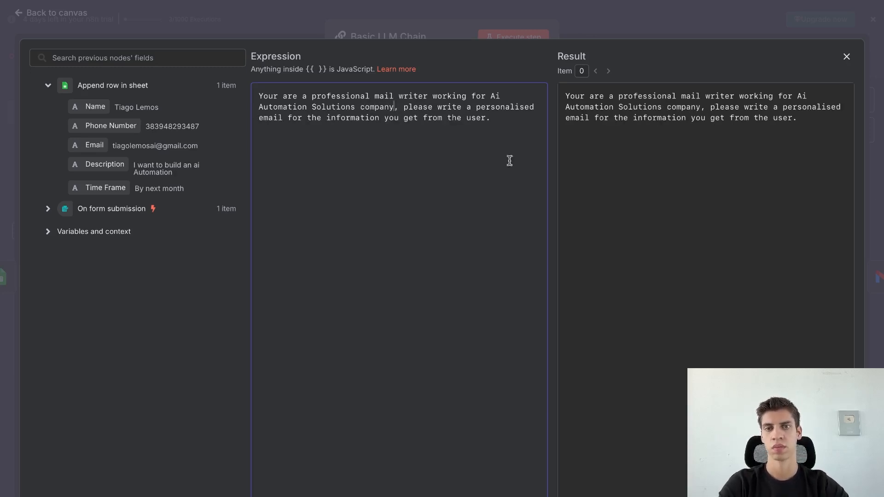
click(493, 189)
Re-run the LLM chain, checking the new sign-off, then run the Send a message step.
click(81, 25)
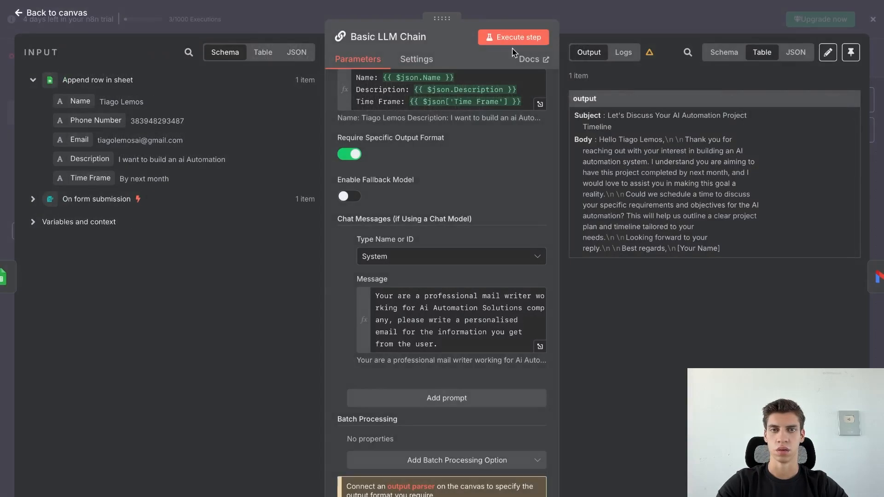
click(518, 38)
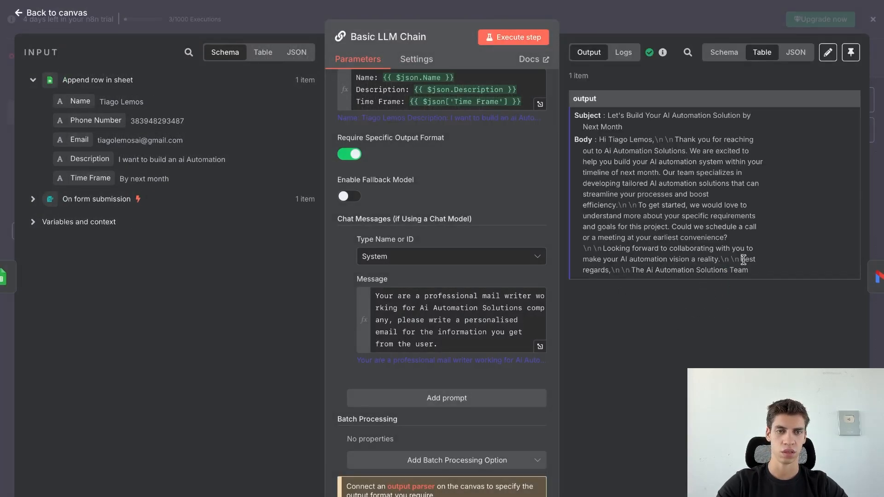
drag(743, 260, 754, 271)
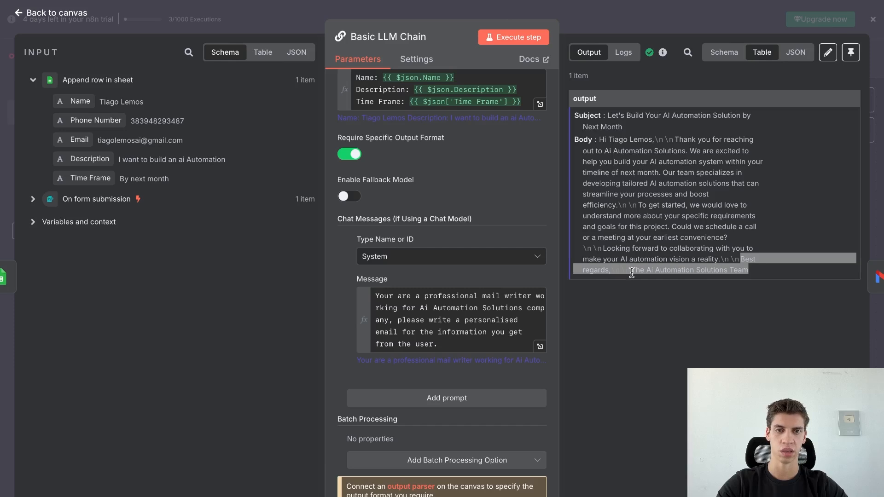
click(716, 270)
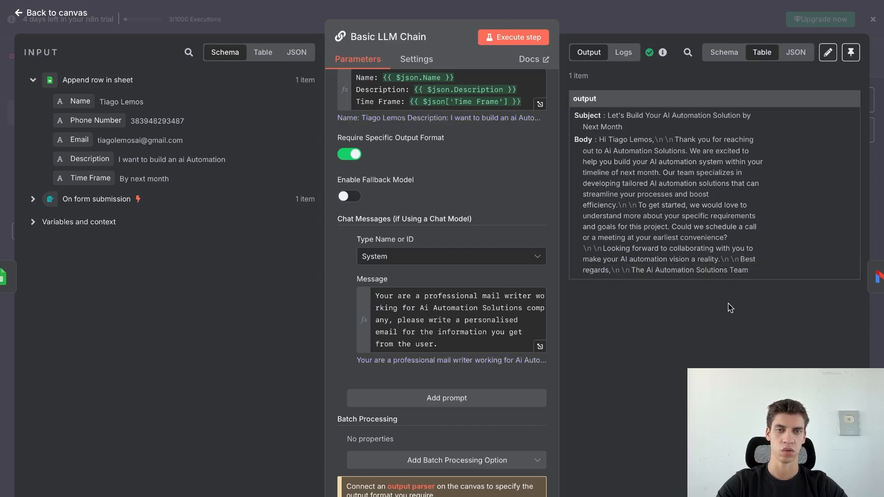
click(70, 14)
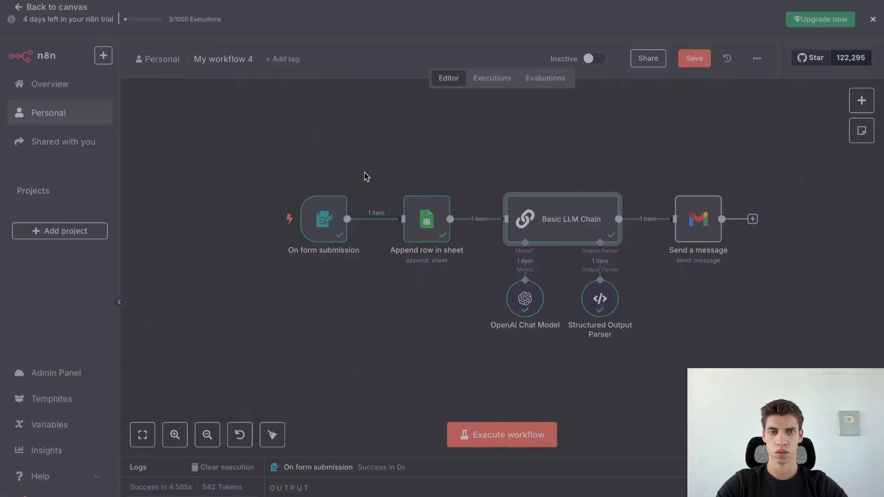
click(679, 185)
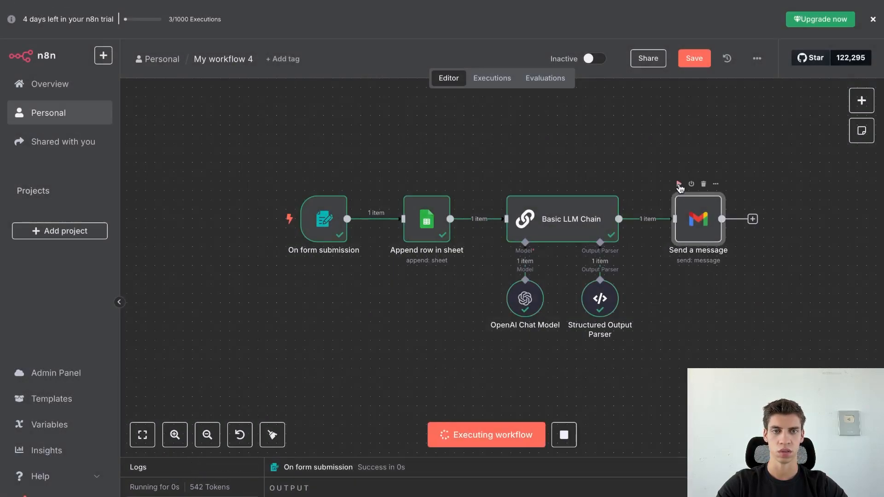
Refresh the inbox, read 'Let's Build Your AI Automation Solution by Next Month', then return to n8n.
mouse_move(594, 5)
click(599, 40)
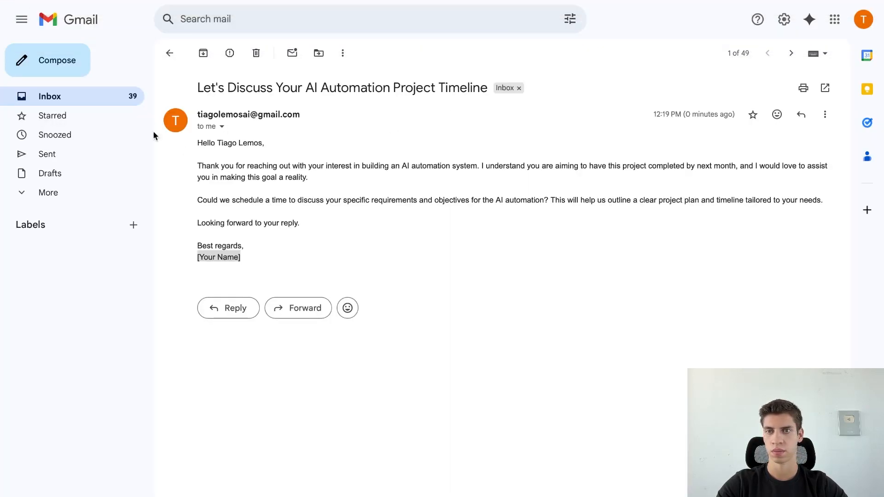
click(167, 58)
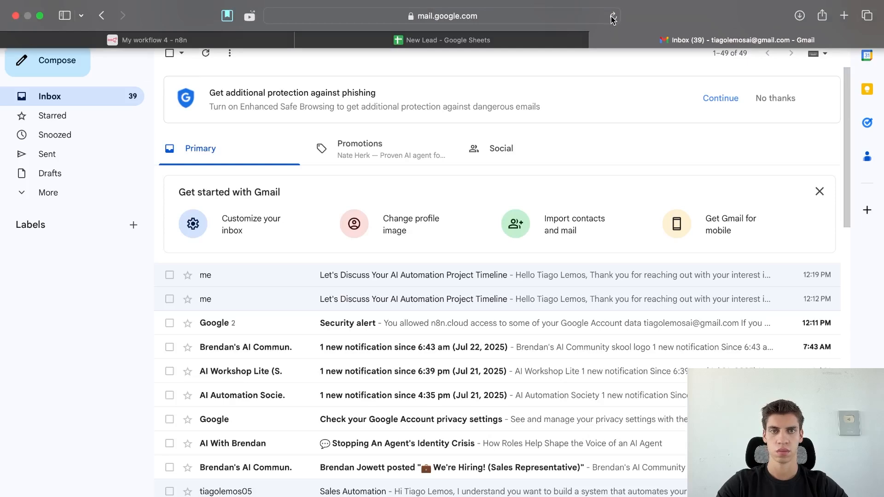
key(F5)
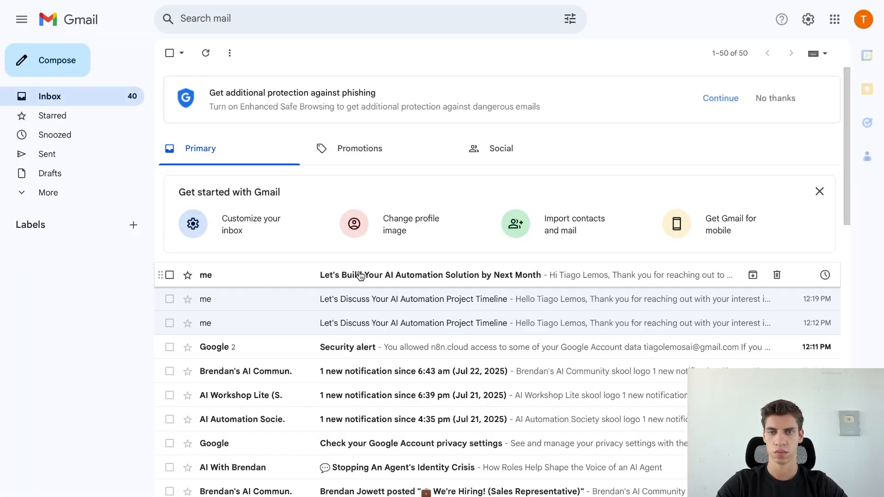
click(358, 274)
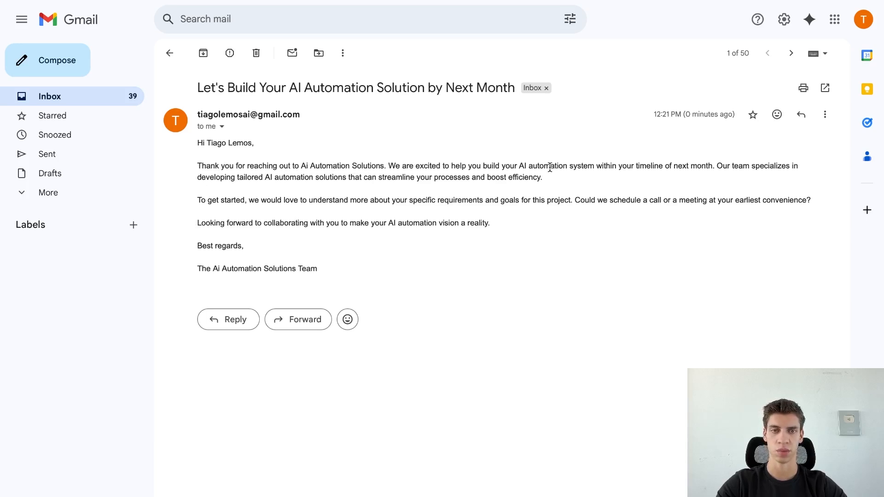
mouse_move(365, 24)
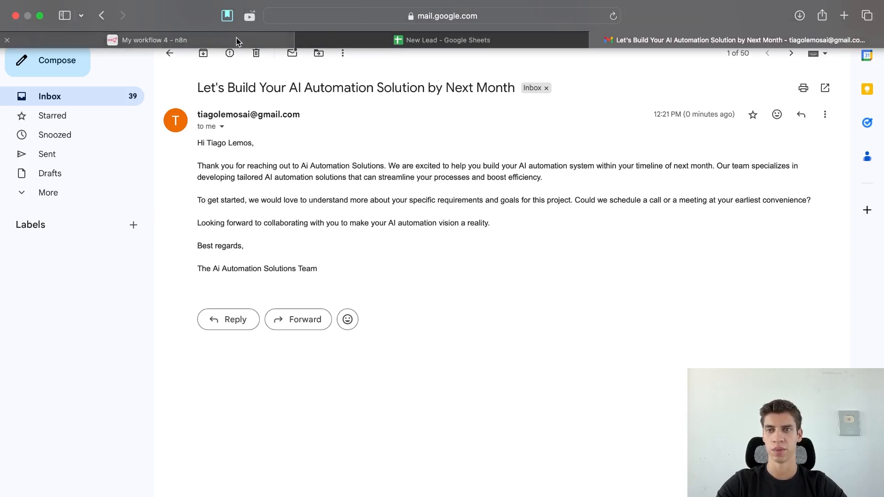
click(252, 35)
Review the Basic LLM Chain settings and start a test run of the whole workflow.
click(560, 224)
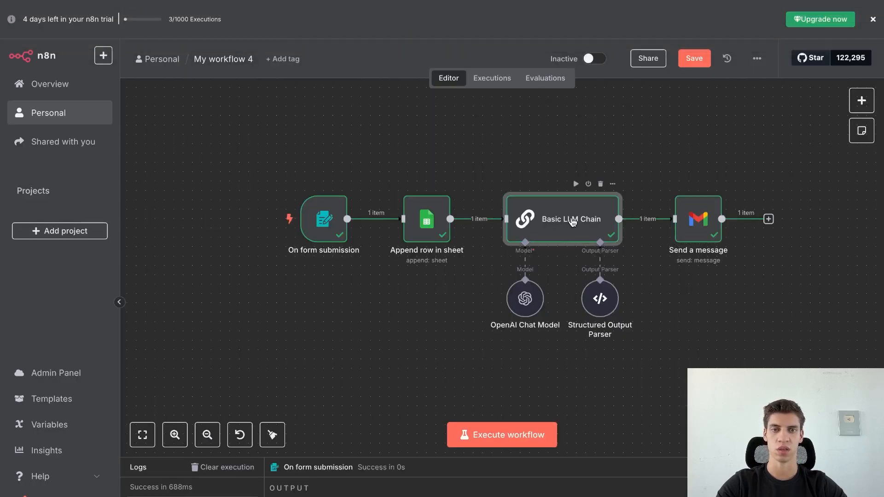
key(Return)
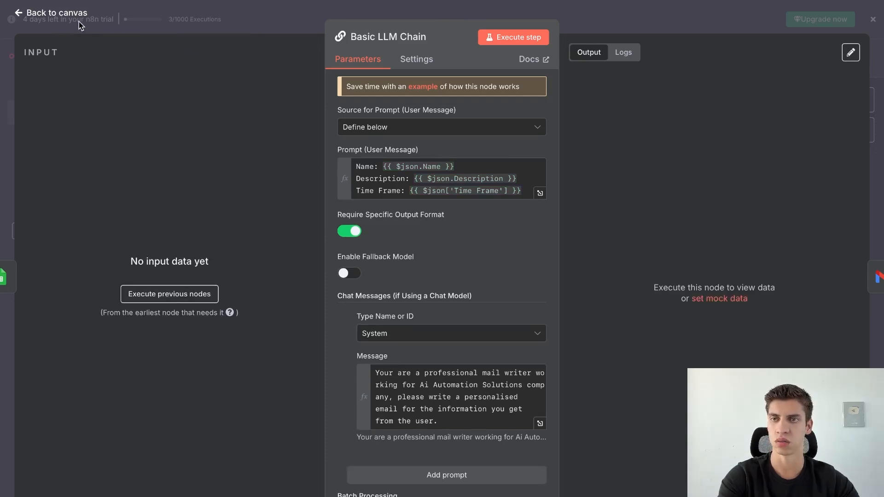
click(68, 16)
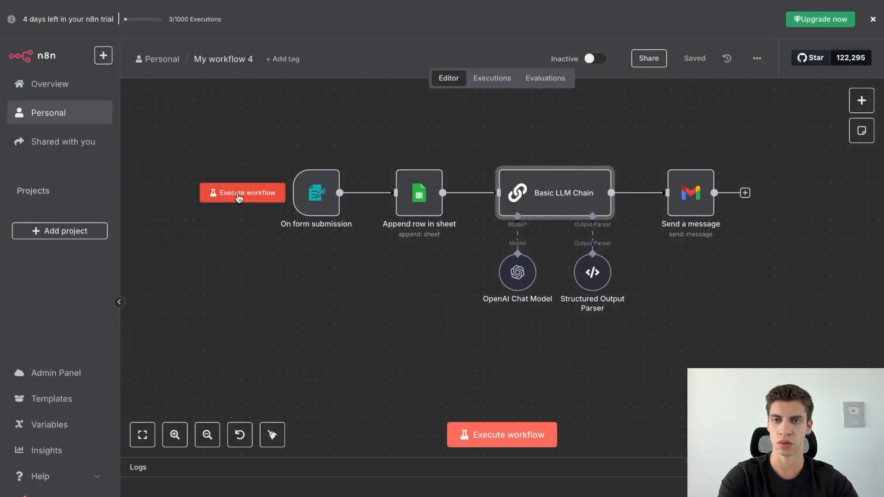
click(238, 202)
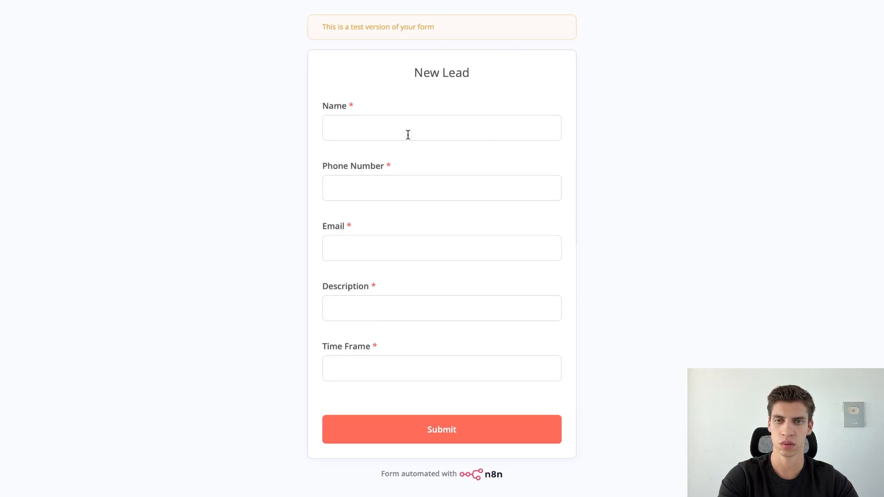
Submit the test form with the lead's name, phone, e-mail and description 'I want a crazy automation'.
click(408, 131)
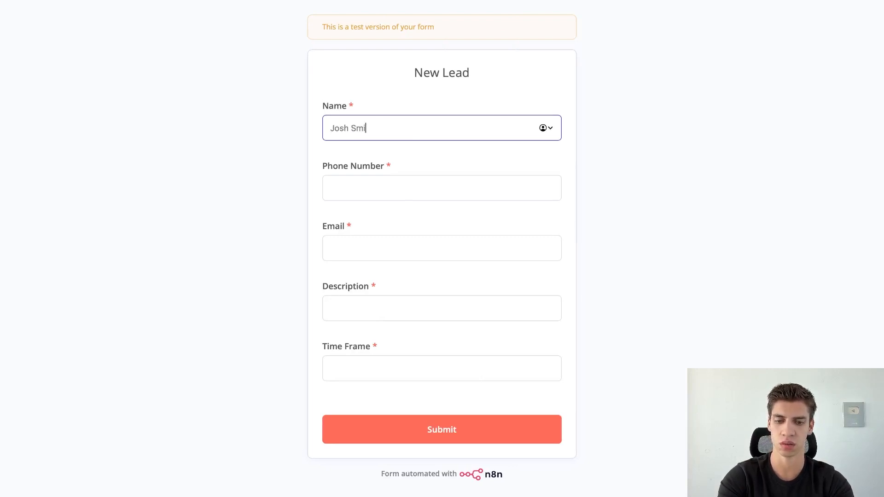
key(Tab)
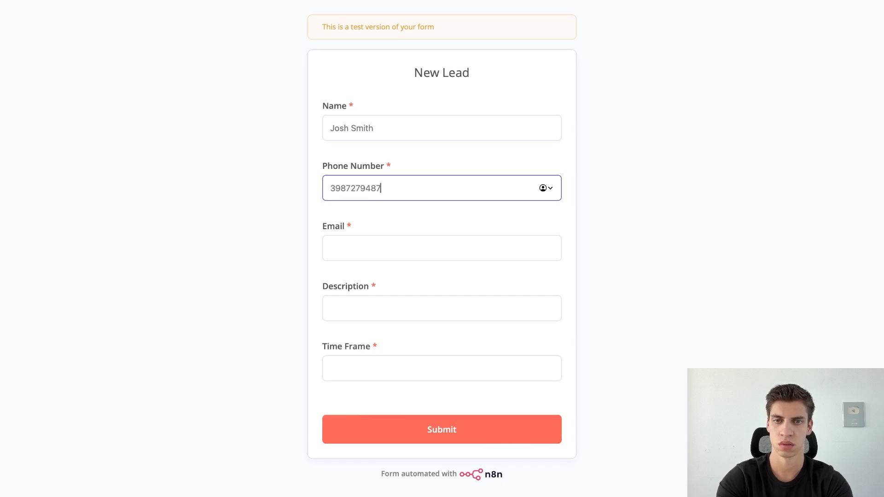
click(360, 252)
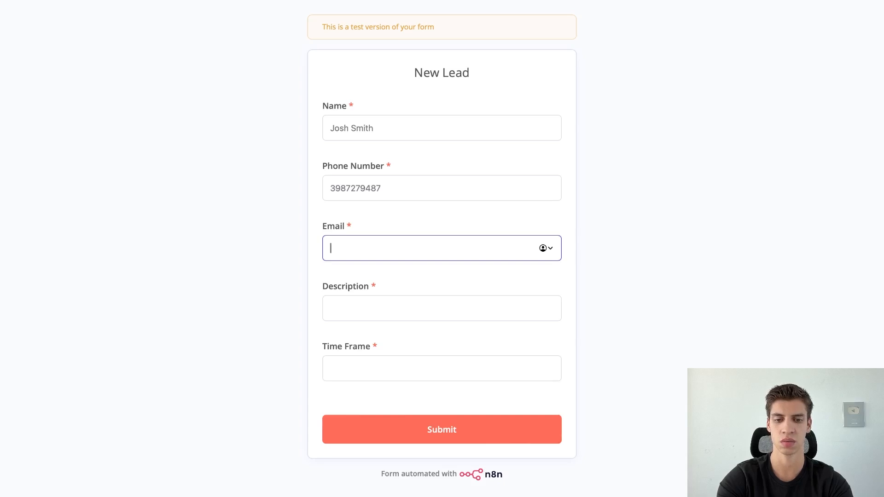
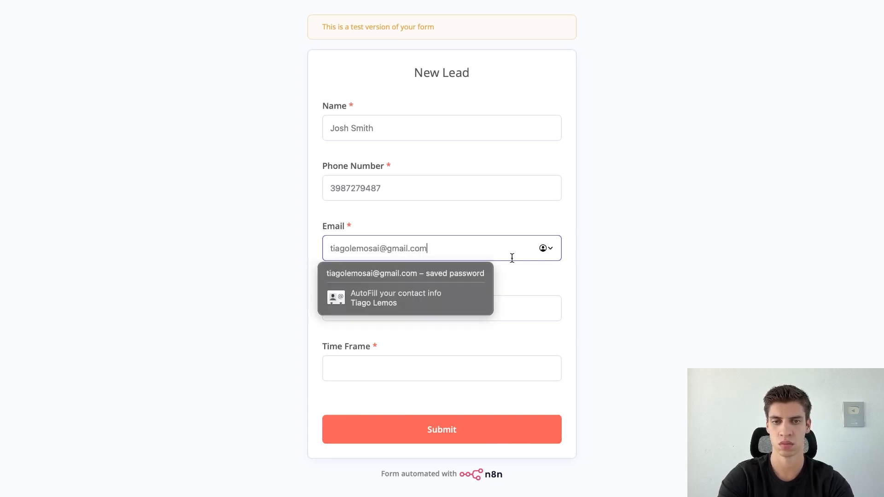
click(514, 311)
text(I want a)
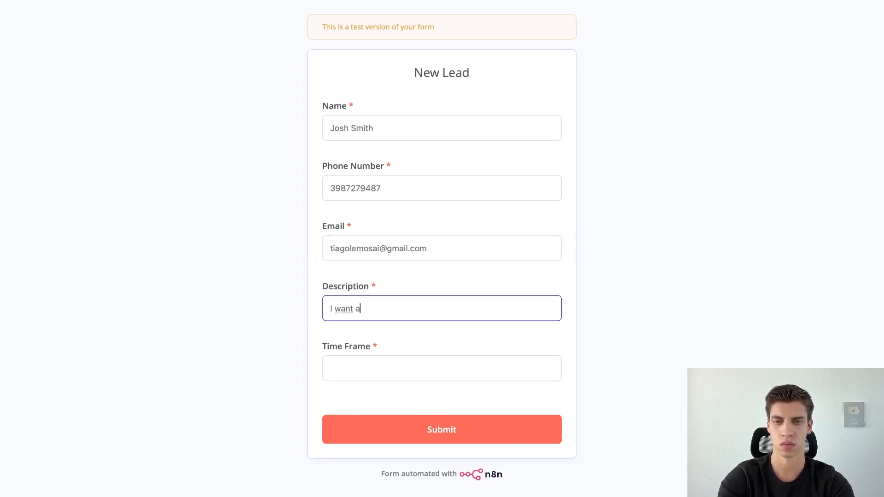
text( crazy automatioj)
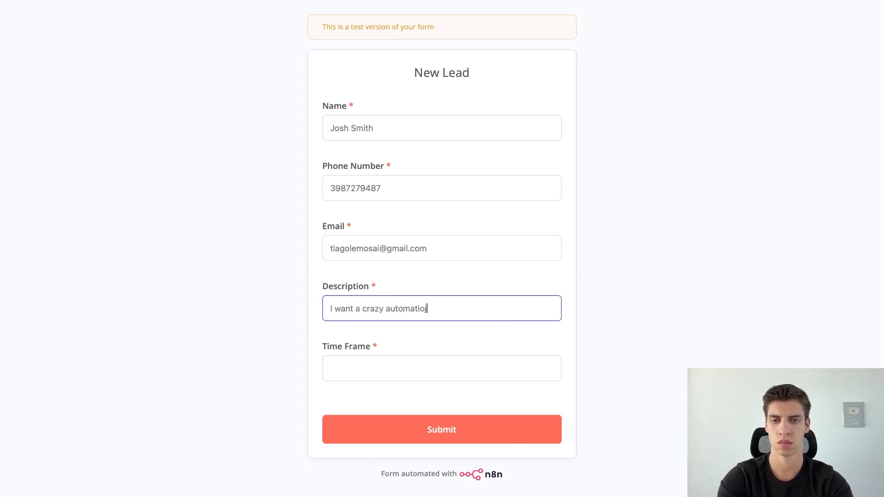
text(n)
key(Tab)
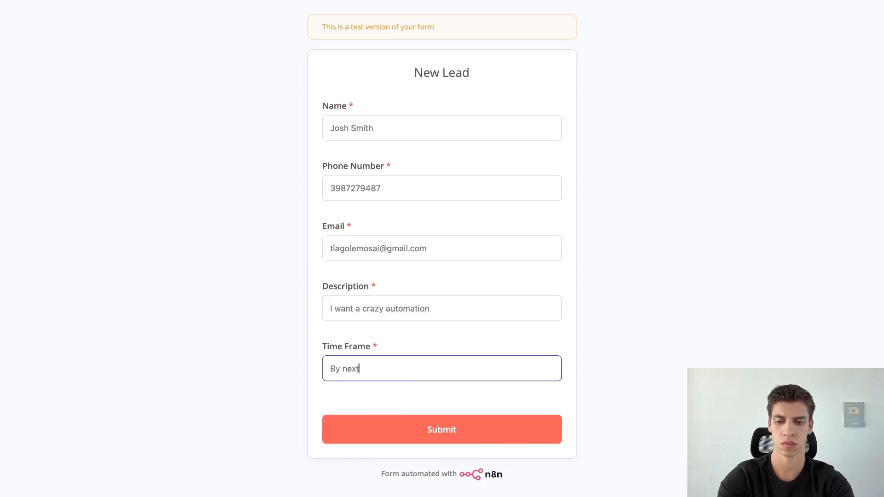
click(404, 438)
key(ctrl+Left)
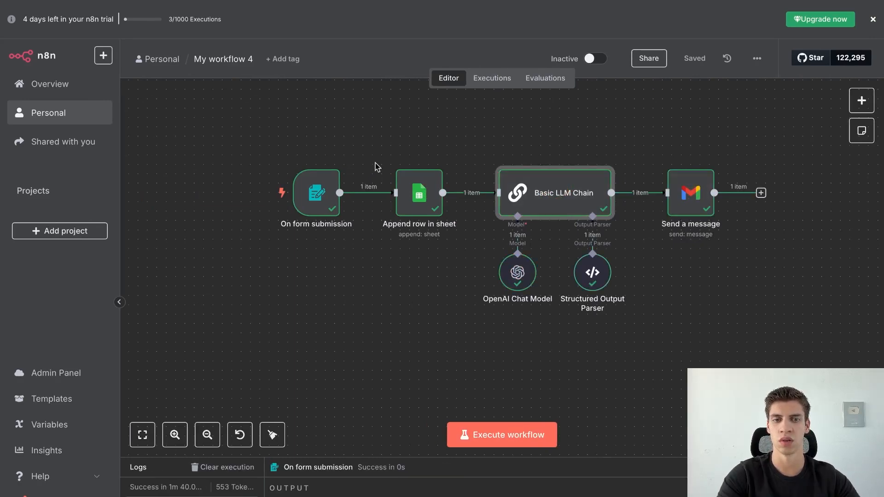
Inspect the new lead in row 6 (A6:E6) of the New Lead sheet, then view Gmail.
mouse_move(284, 8)
click(294, 40)
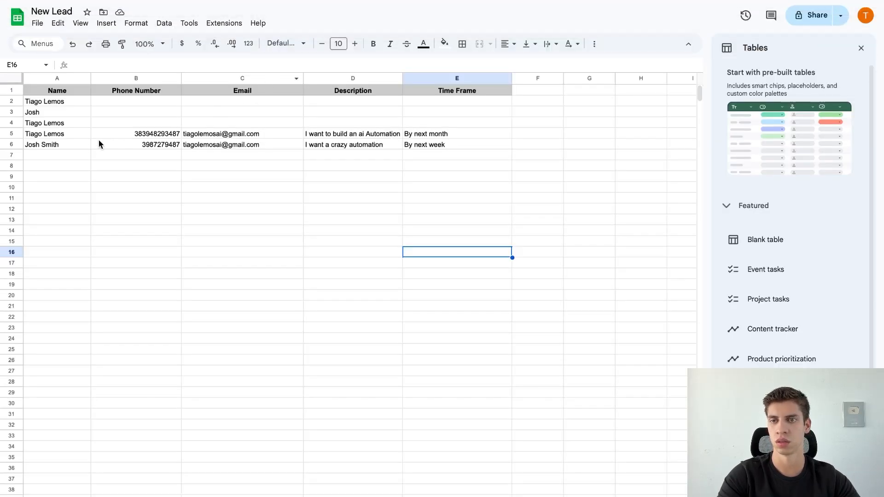
drag(73, 146, 427, 144)
mouse_move(573, 18)
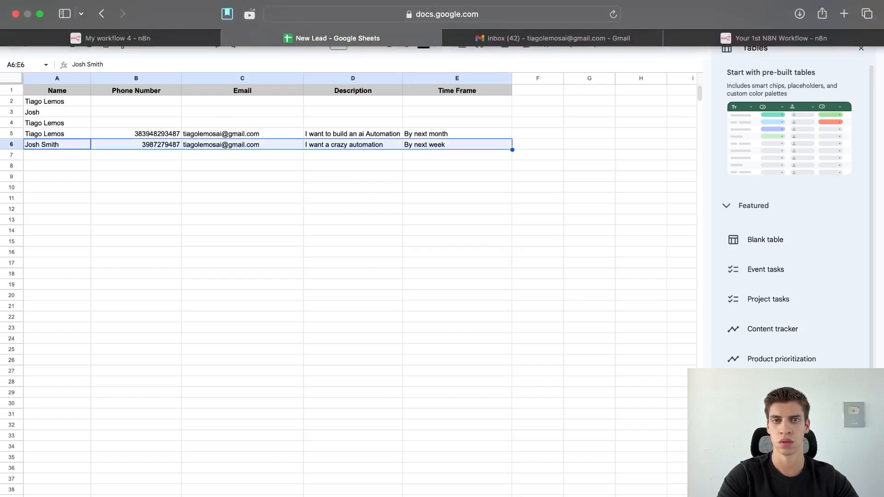
click(567, 40)
Read the newest personalised email about the crazy automation, then go back to 'My workflow 4'.
click(312, 273)
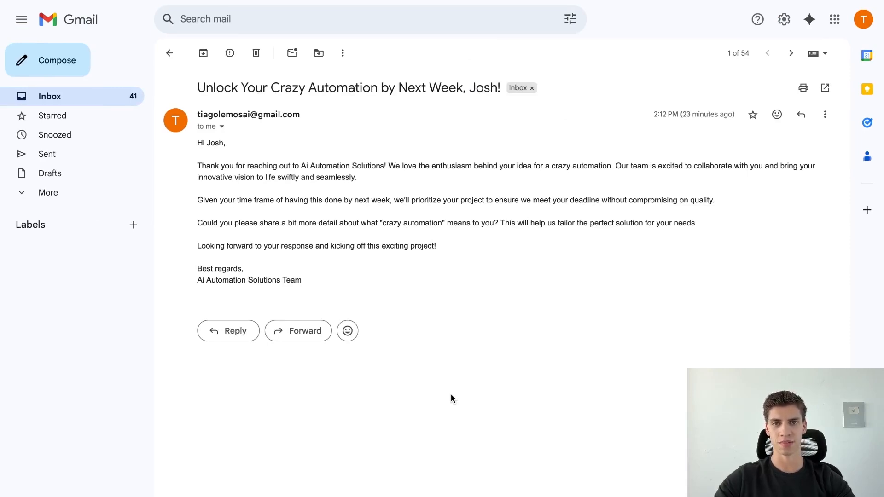
click(199, 6)
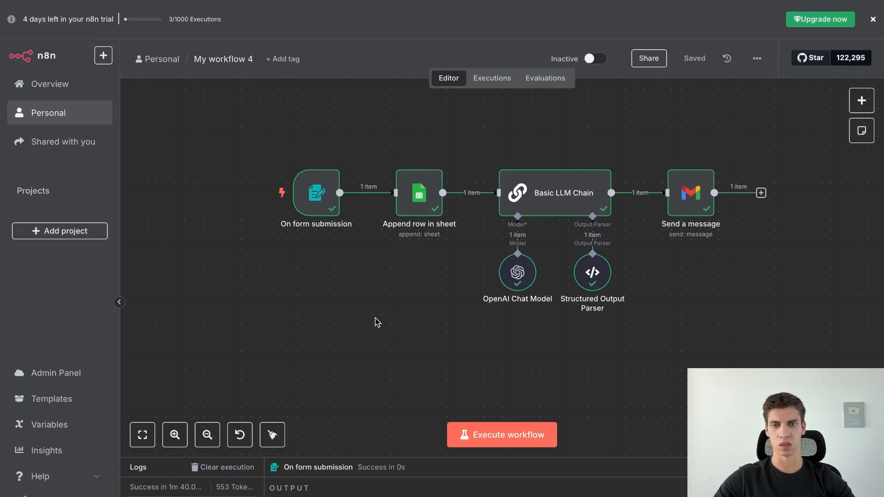
Add an 'On a schedule' trigger firing every day at midnight, then save the workflow.
scroll(375, 319, down, 1)
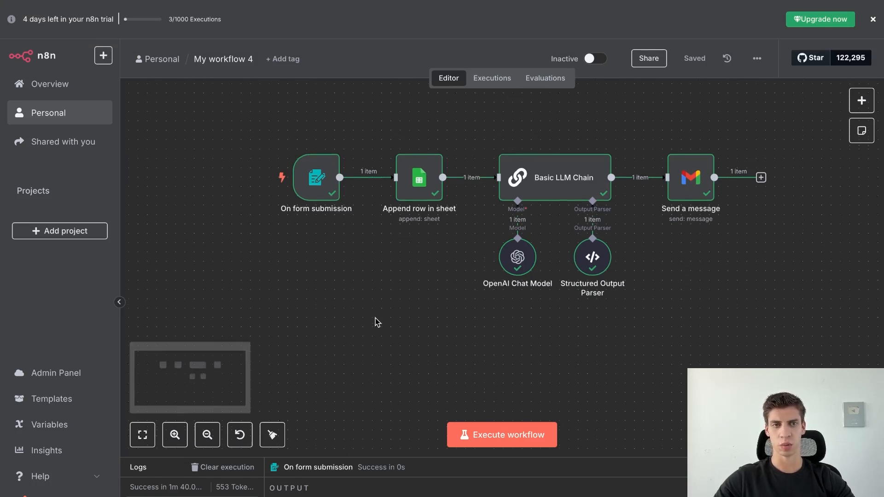
click(859, 101)
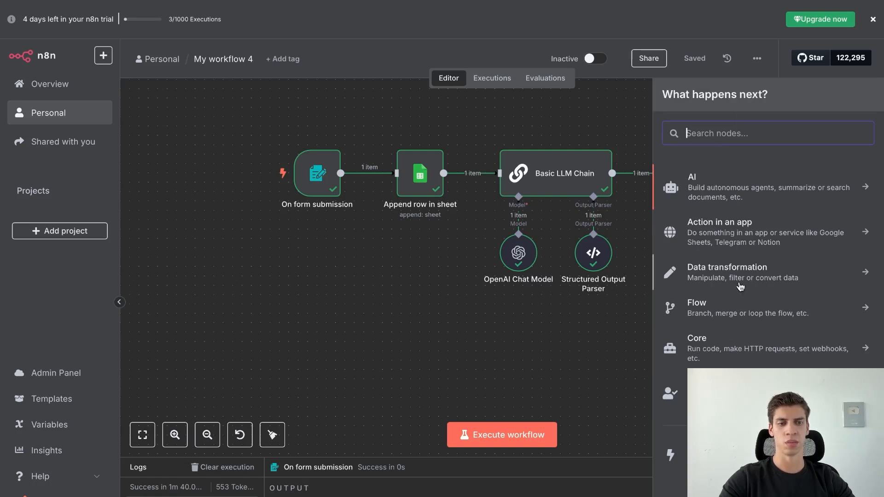
click(759, 453)
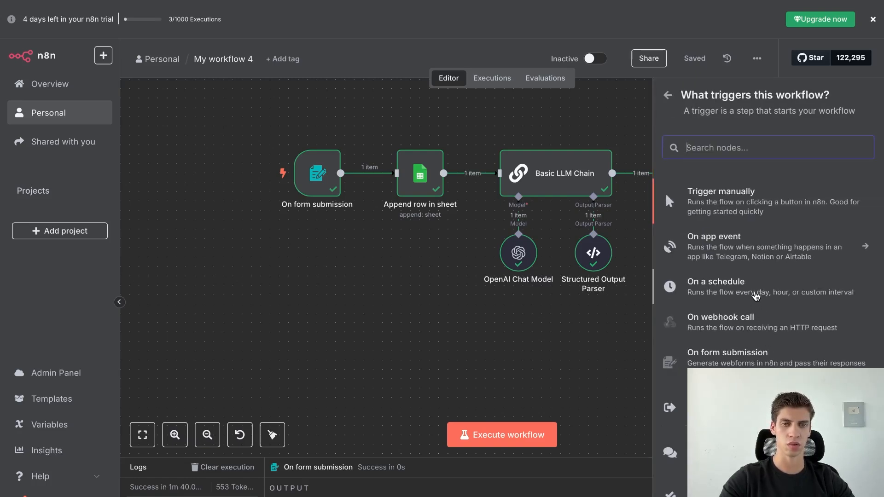
click(755, 296)
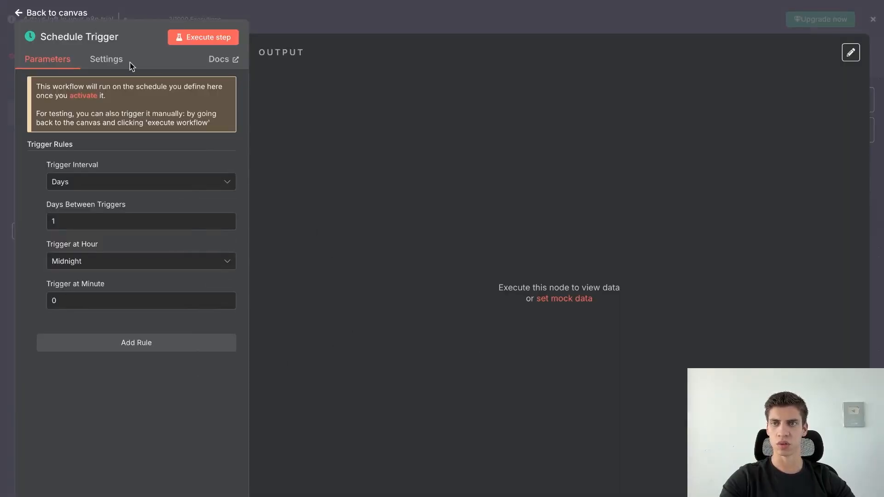
click(77, 21)
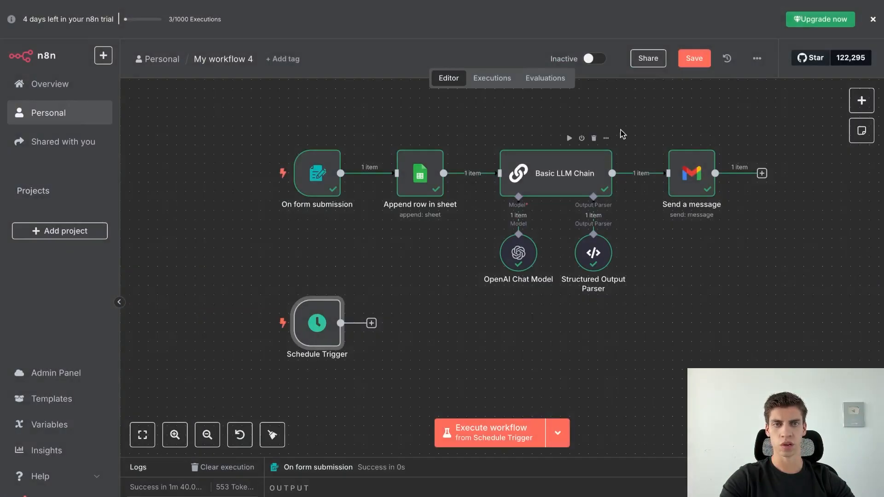
click(694, 59)
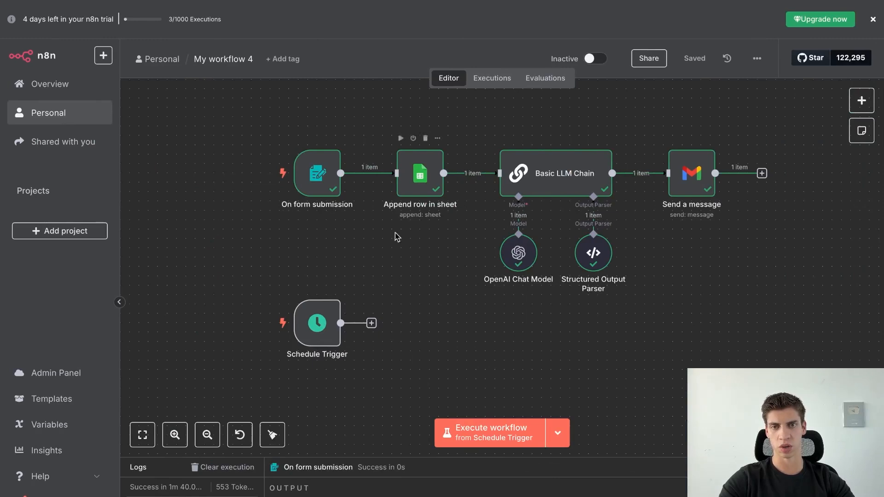
Add a Google Sheets 'Get row(s) in sheet' step reading New Lead's Sheet1 after the Schedule Trigger.
click(372, 323)
text(sheet)
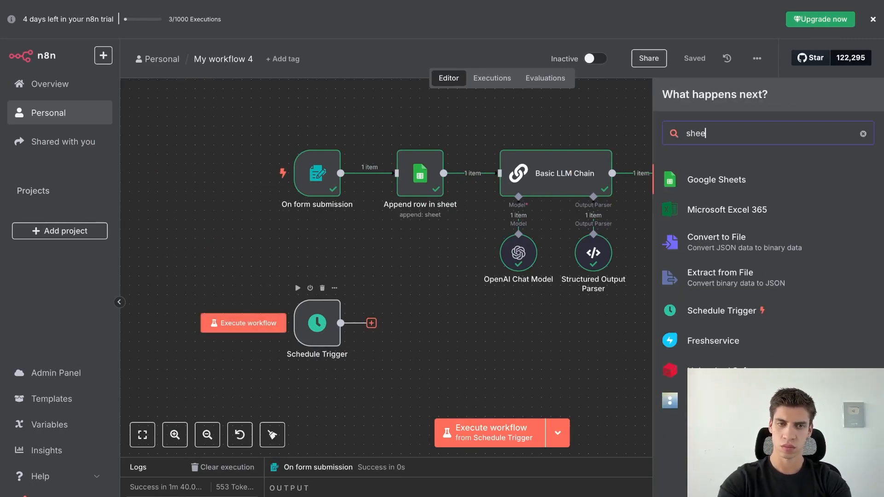
click(747, 180)
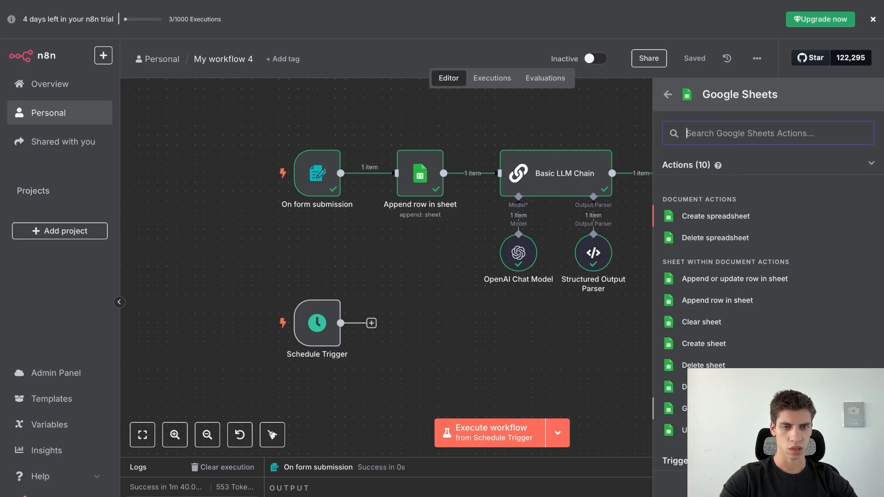
click(708, 409)
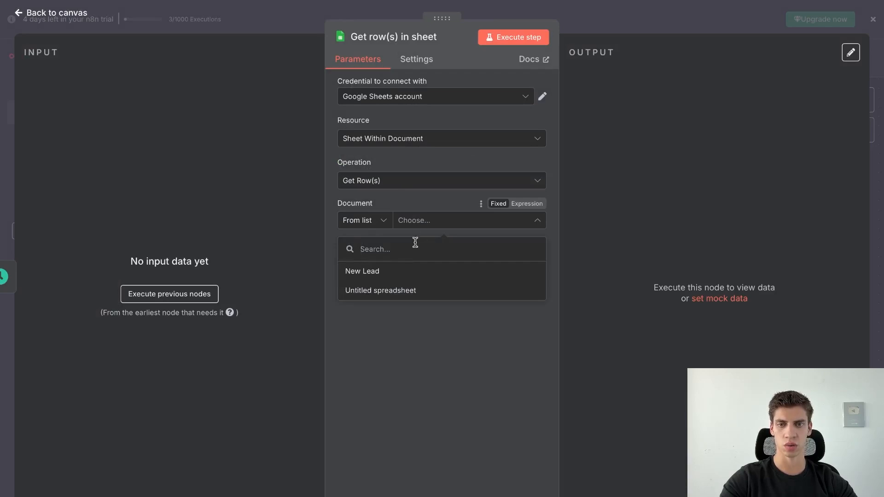
click(407, 274)
click(415, 265)
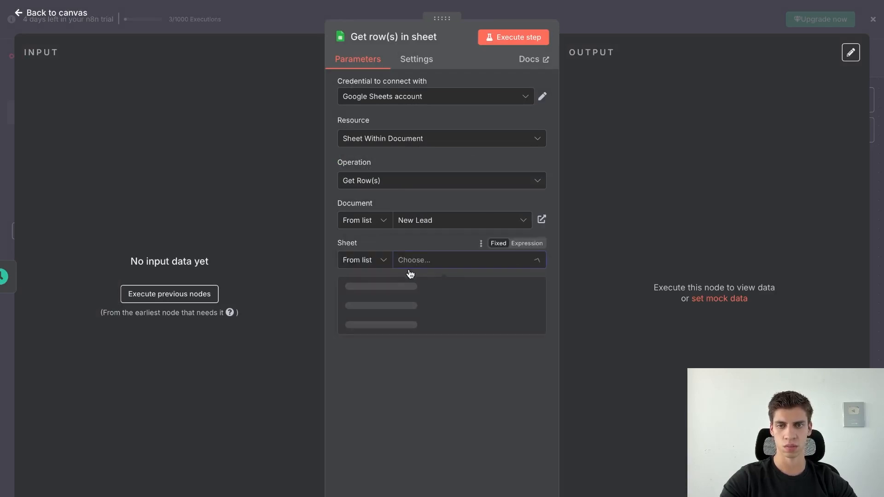
click(411, 294)
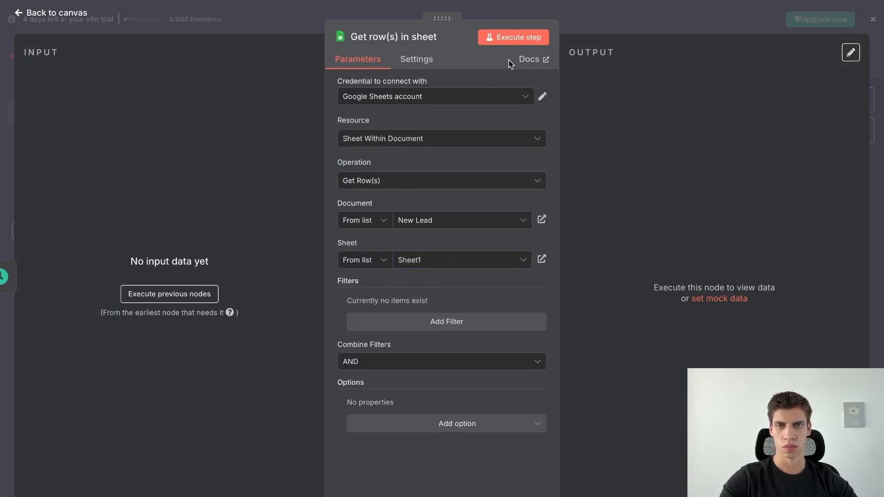
Run the step to fetch 5 rows, compare them with the New Lead sheet, and return to the canvas.
click(516, 40)
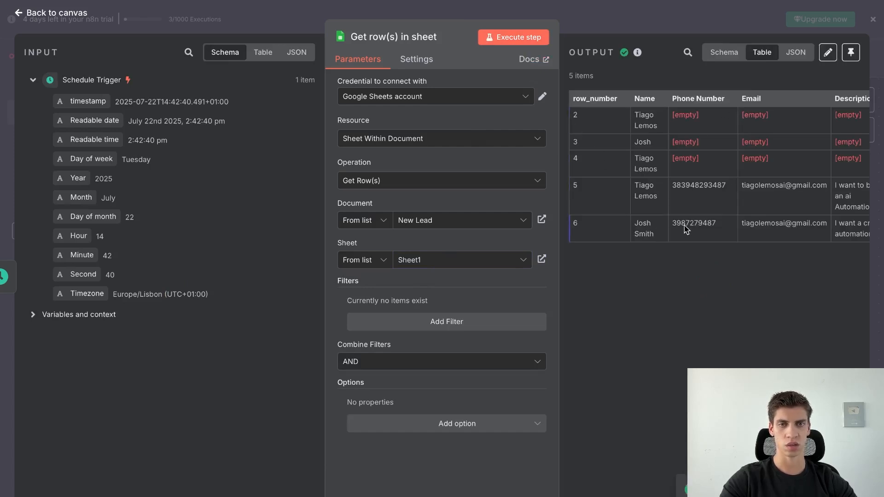
mouse_move(575, 2)
click(407, 38)
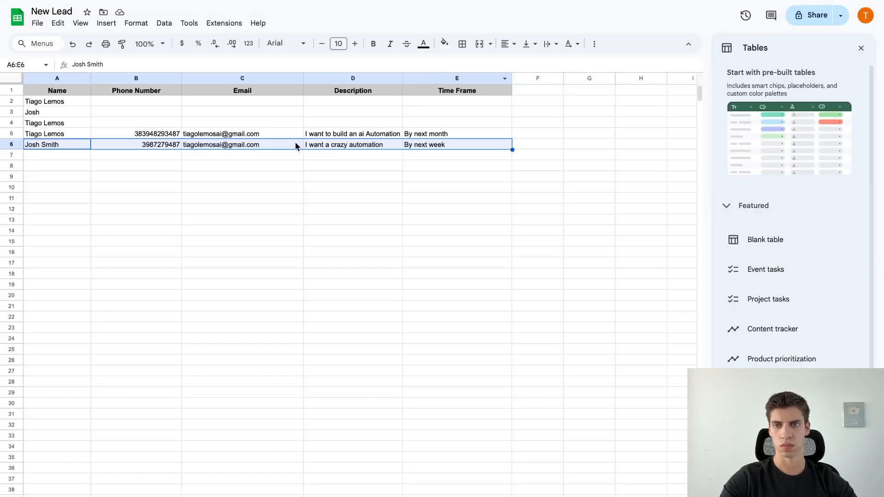
mouse_move(184, 1)
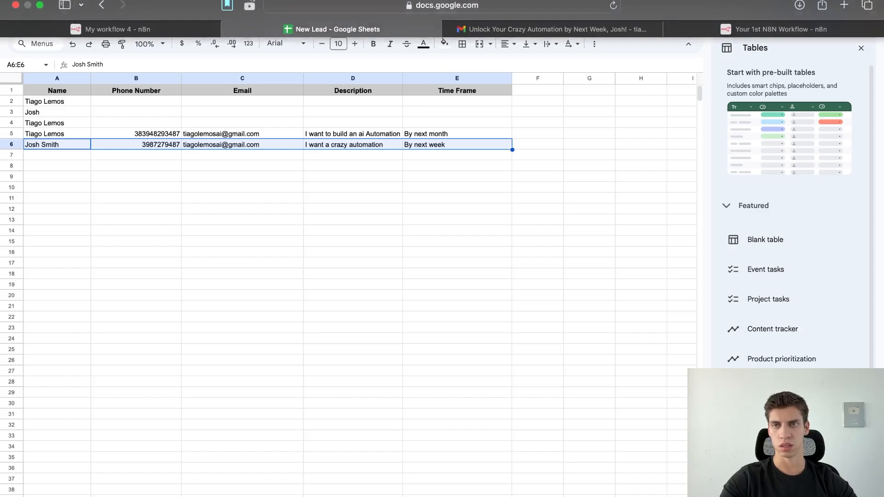
click(112, 38)
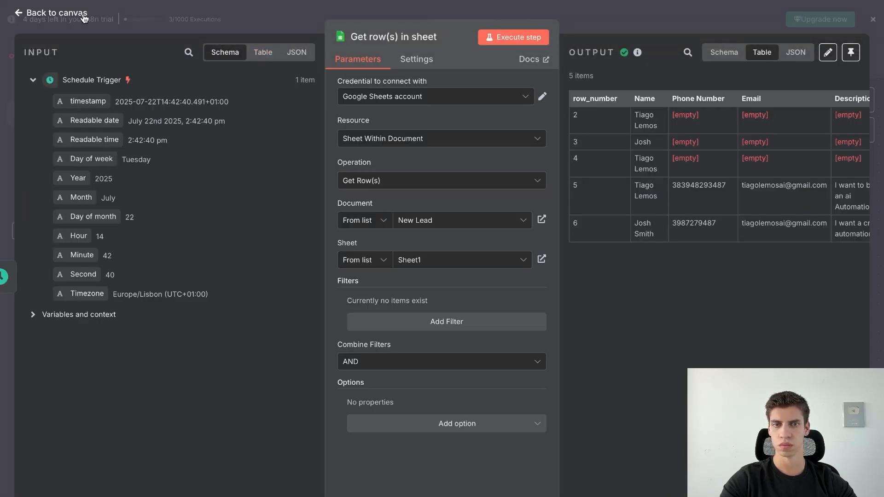
click(84, 18)
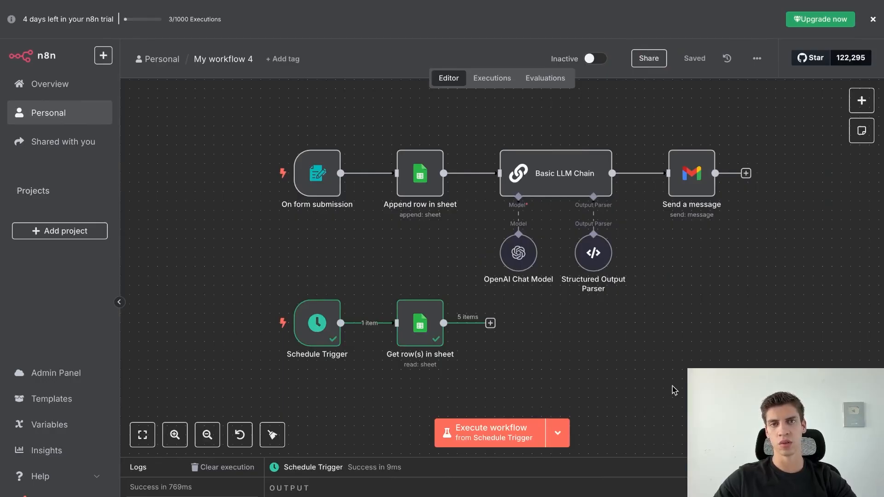
Add a 'Status' header in F1 styled like the other headers: bold and centred.
mouse_move(352, 3)
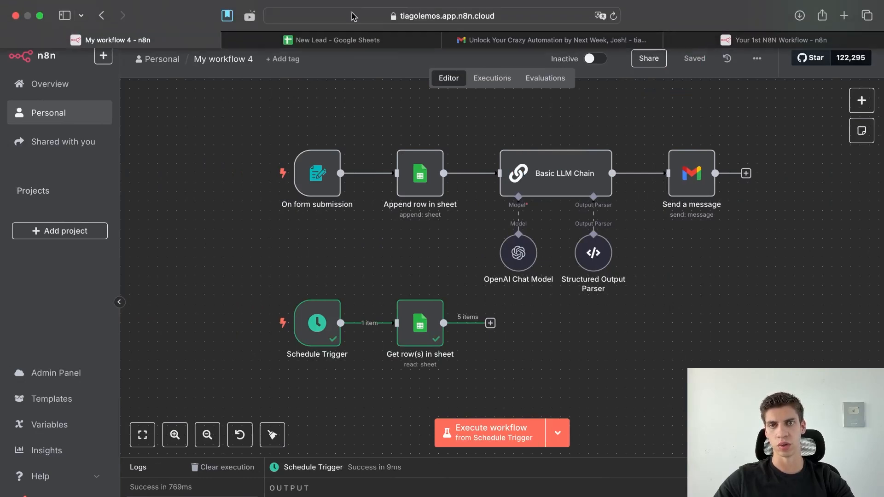
click(352, 37)
click(546, 92)
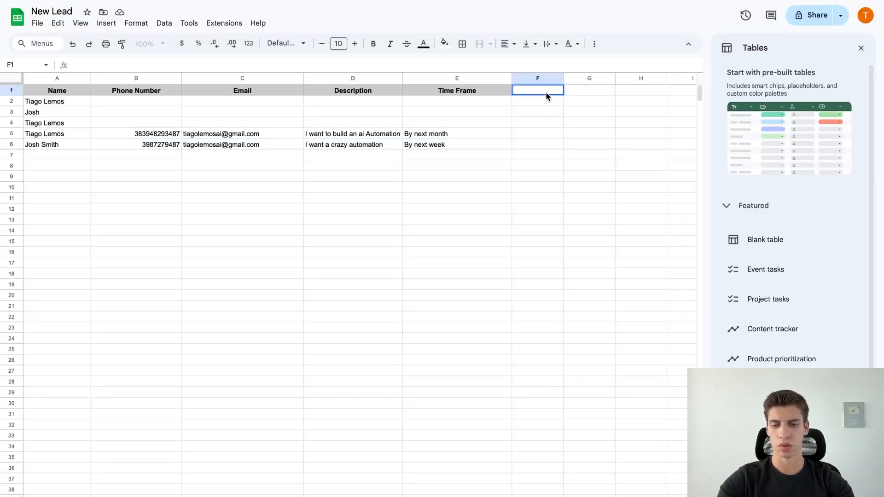
text(Status)
key(Return)
click(545, 91)
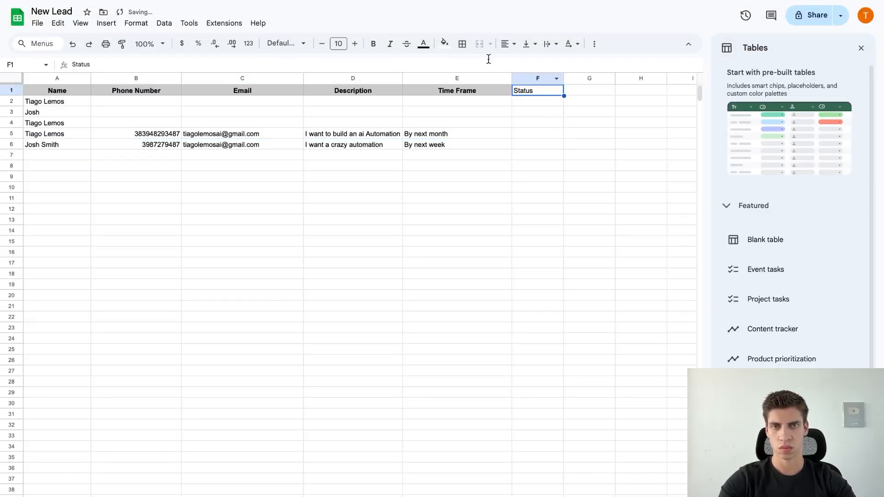
click(444, 44)
click(503, 80)
key(super+b)
click(509, 46)
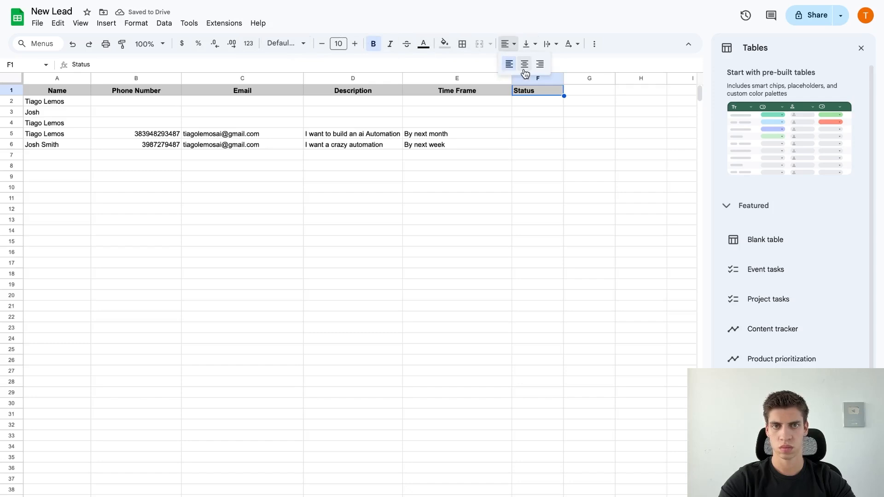
click(524, 64)
click(590, 165)
click(542, 79)
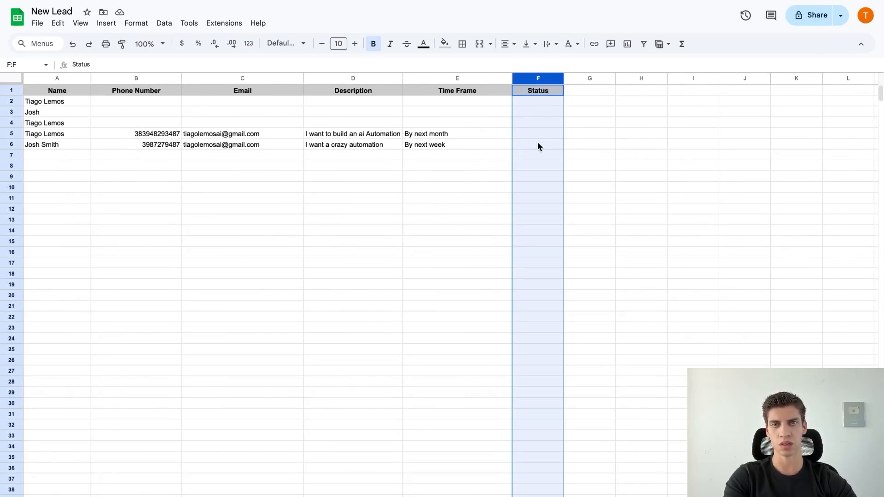
Mark the first two leads (F2:F3) as 'Sent'.
click(538, 102)
text(Sent)
click(614, 125)
click(535, 103)
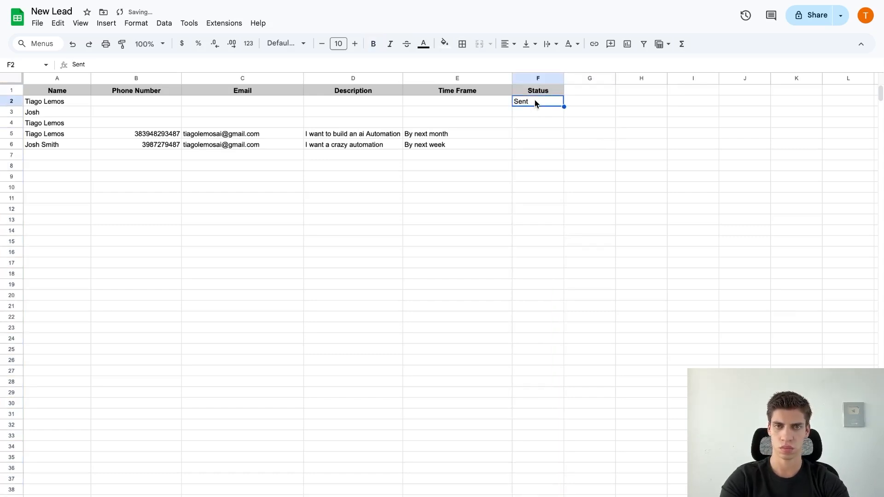
click(534, 112)
text(Sent)
Fill F4:F6 with 'Waiting' for the remaining three leads.
click(532, 123)
text(Waiting)
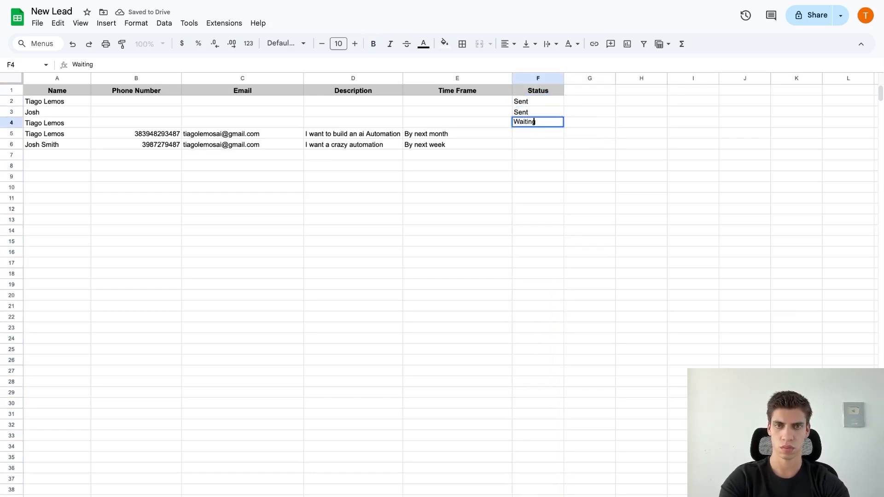
click(584, 133)
click(543, 125)
key(super+c)
drag(534, 137, 534, 143)
key(super+v)
click(640, 220)
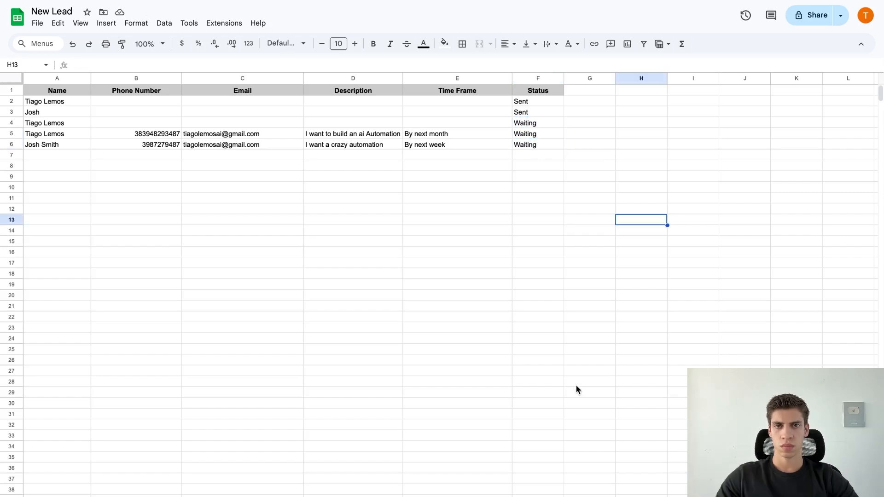
click(147, 39)
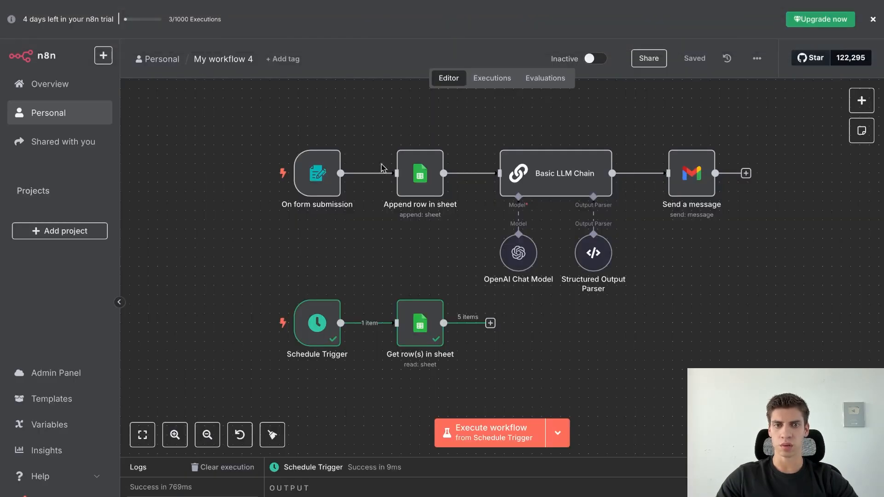
Add a filter to Get row(s) in sheet: column Status equals Waiting.
click(423, 332)
double_click(424, 332)
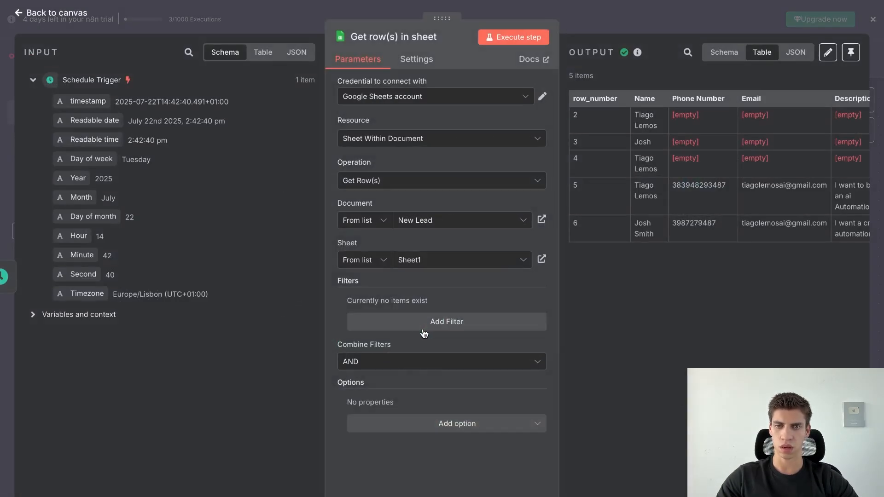
click(391, 325)
click(392, 323)
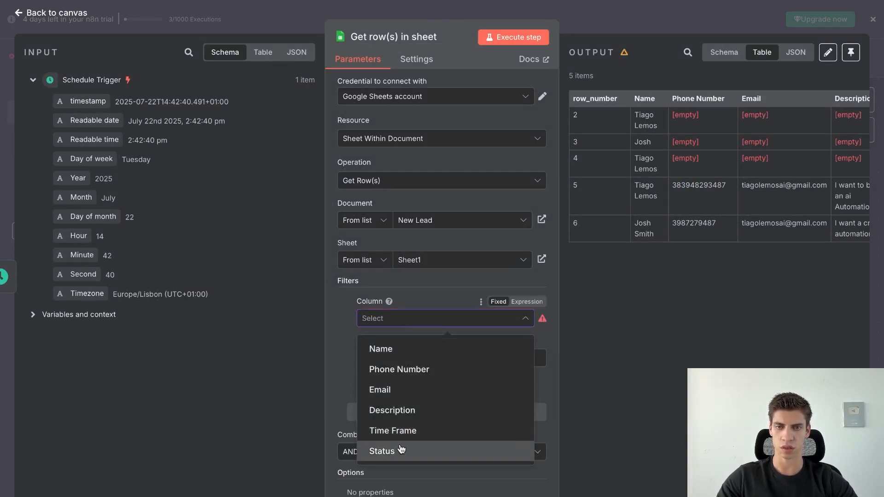
click(401, 450)
click(399, 353)
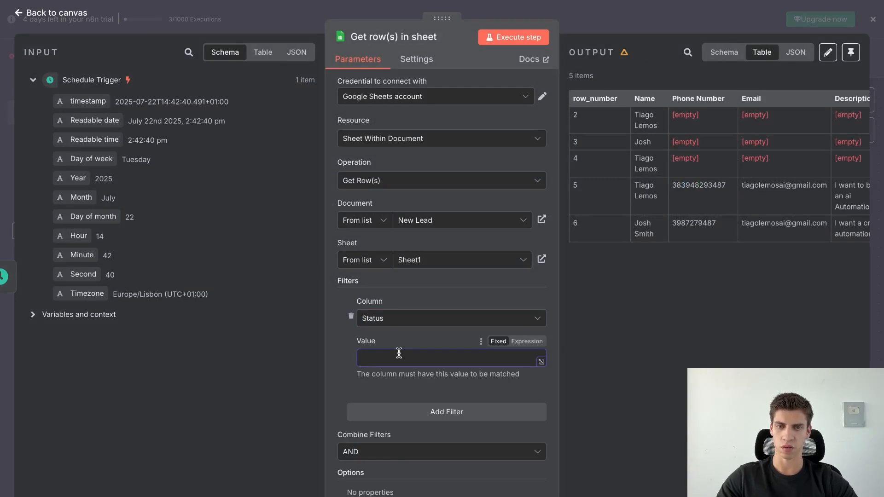
text(Waiting)
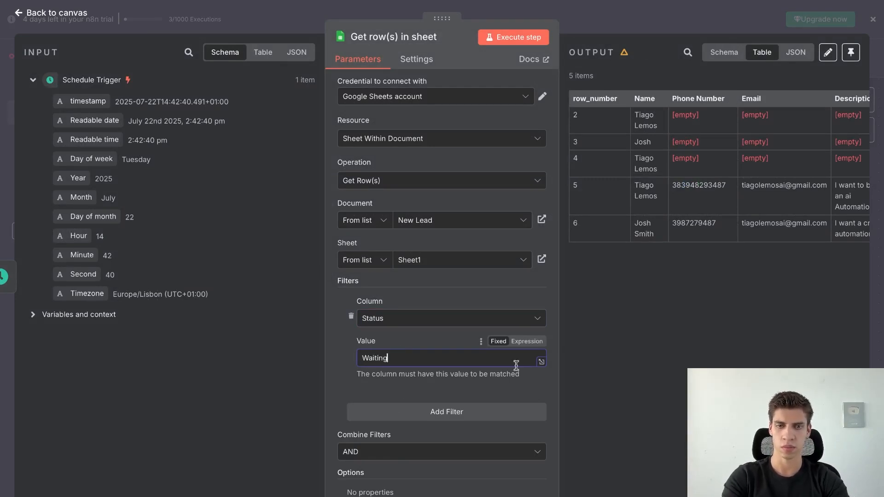
click(604, 295)
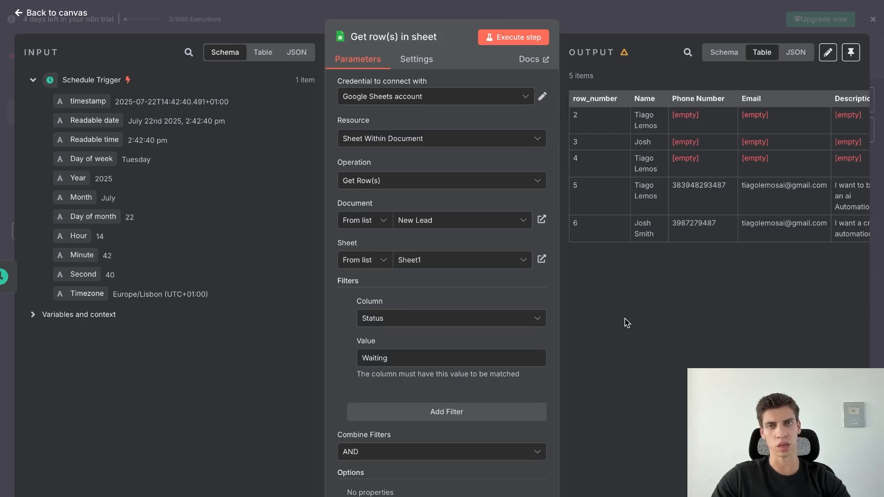
Rerun the step to get the 3 Waiting rows, check them against the sheet, and return to the canvas.
click(521, 37)
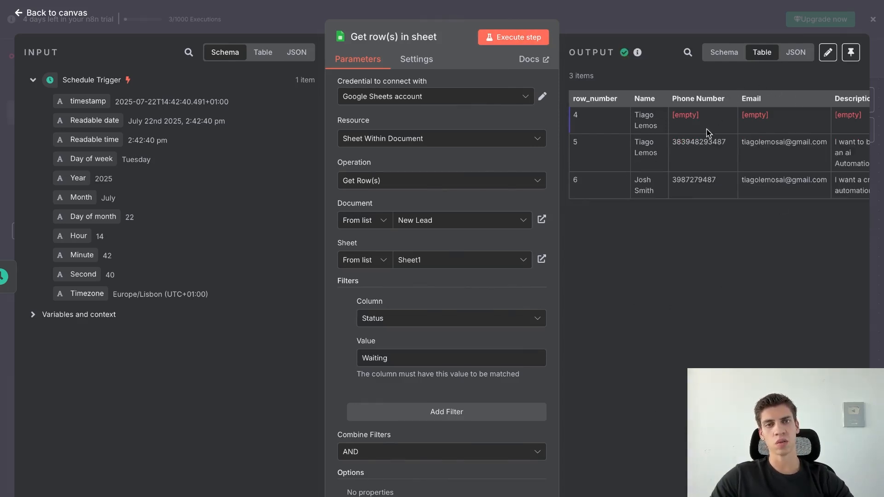
mouse_move(727, 1)
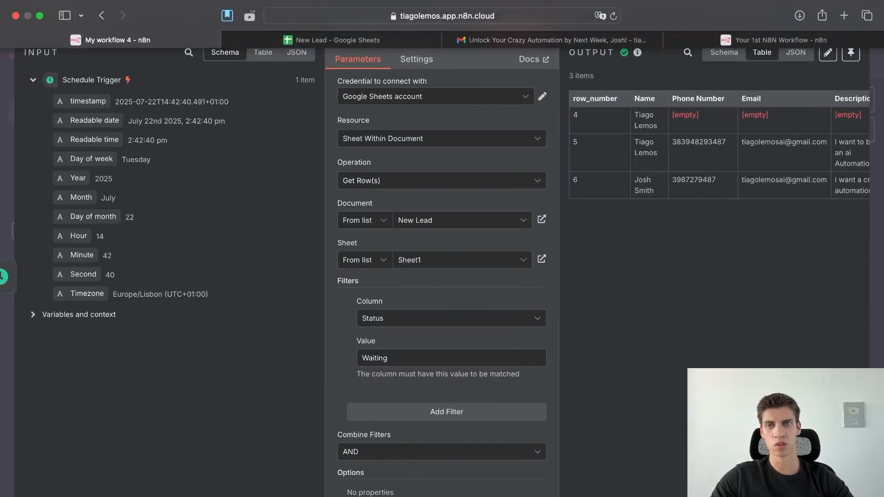
click(331, 40)
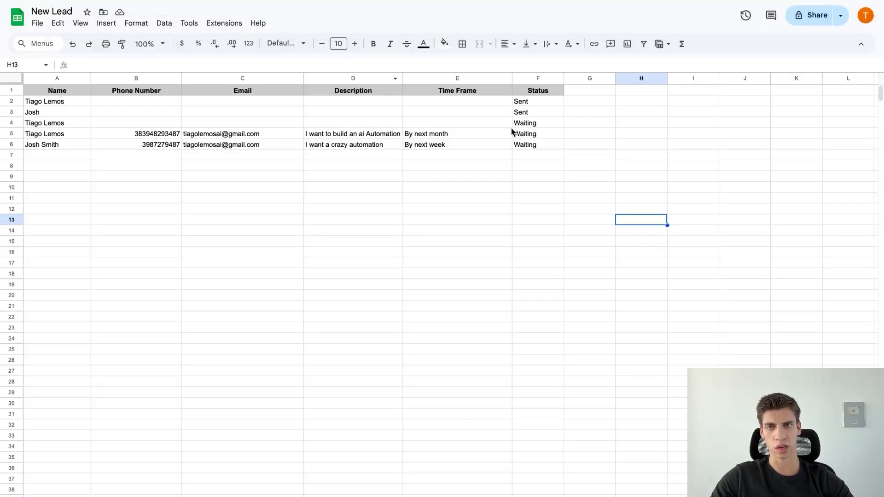
click(122, 39)
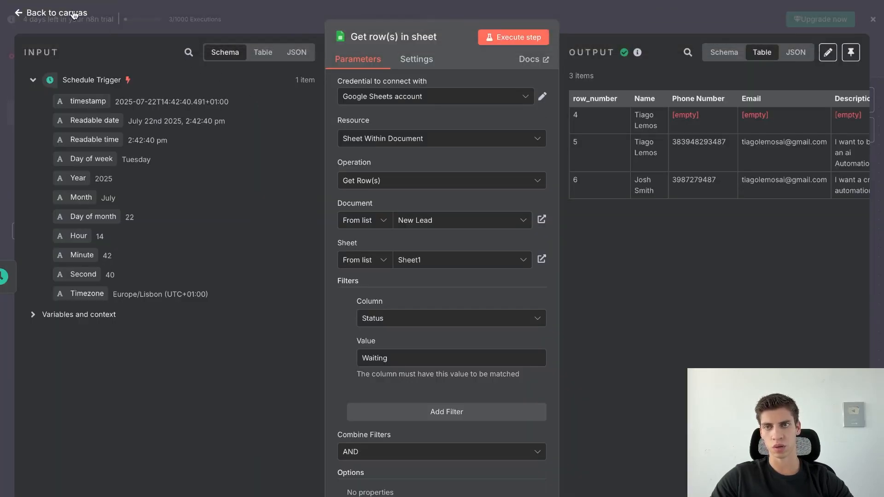
click(74, 14)
Add a Summarize node counting row_number (count_row_number = 3) and save the workflow.
click(489, 324)
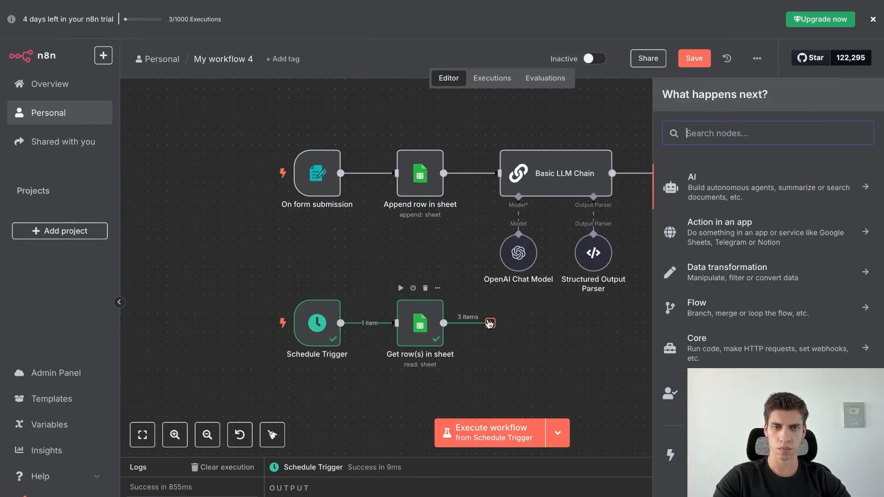
text(count)
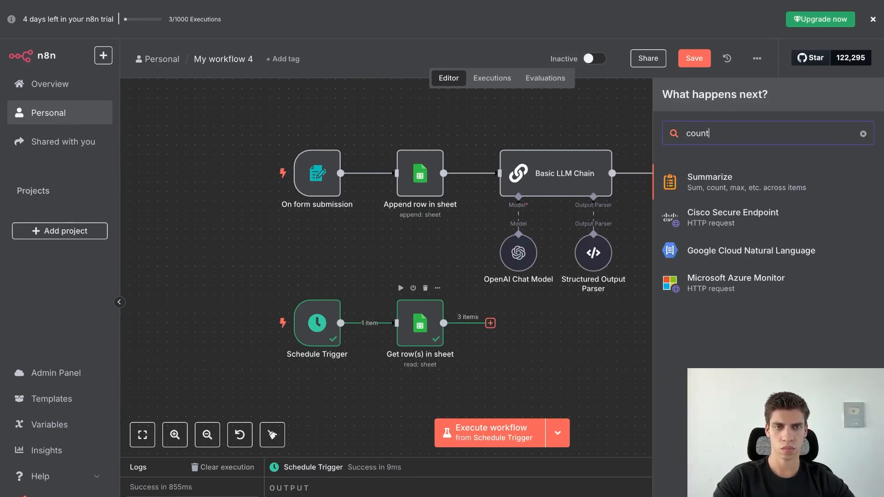
click(724, 189)
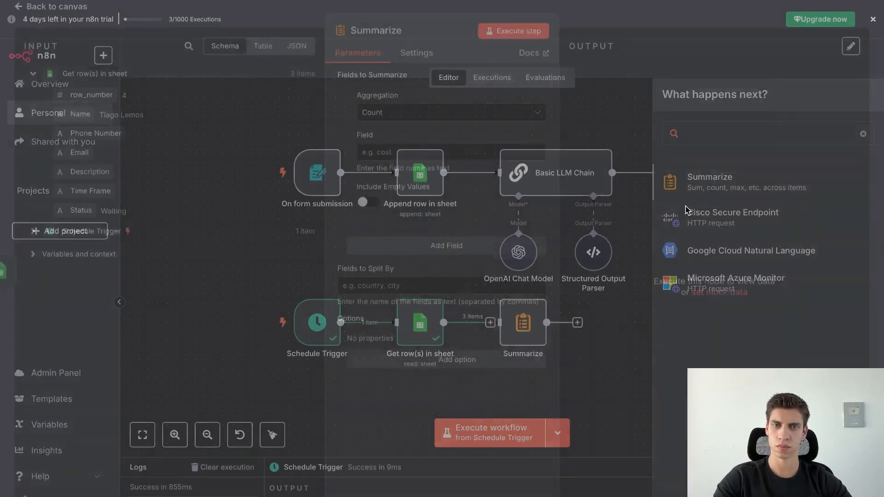
drag(94, 98, 391, 158)
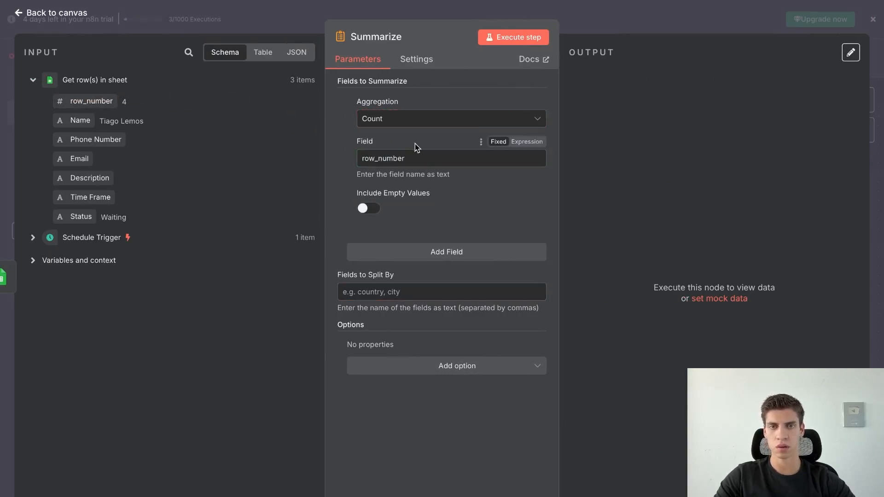
click(514, 39)
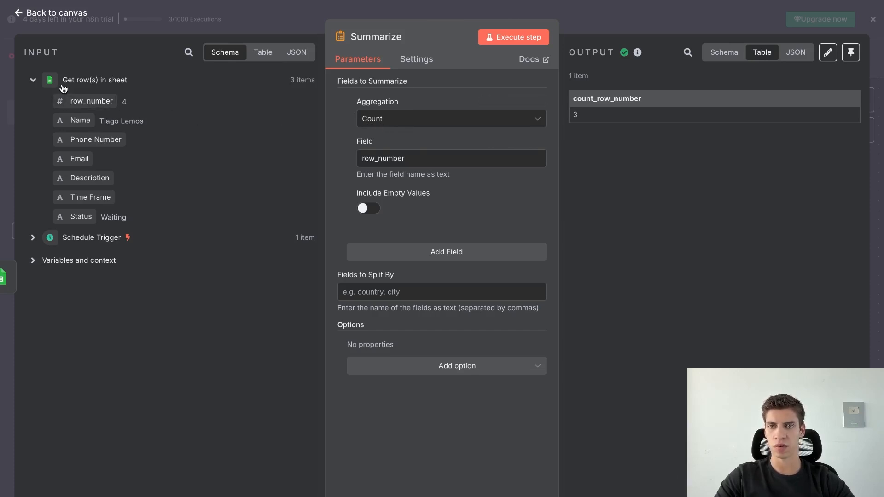
click(61, 21)
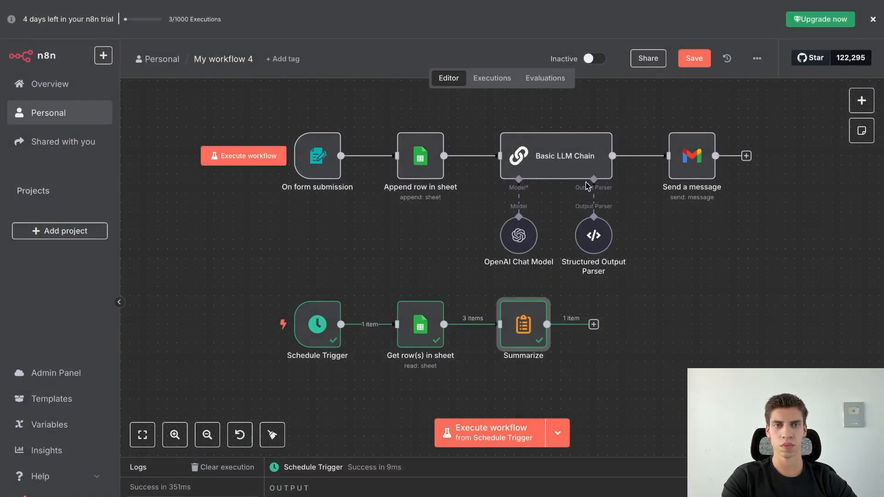
click(695, 59)
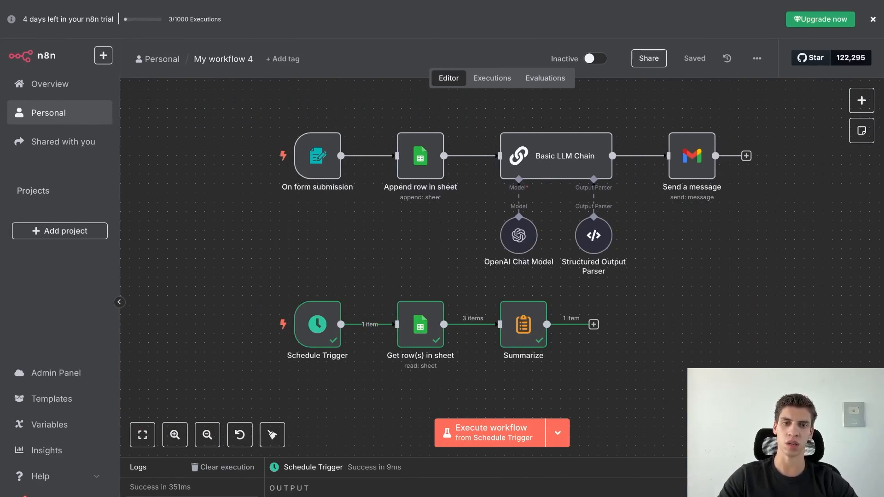
scroll(601, 375, right, 1)
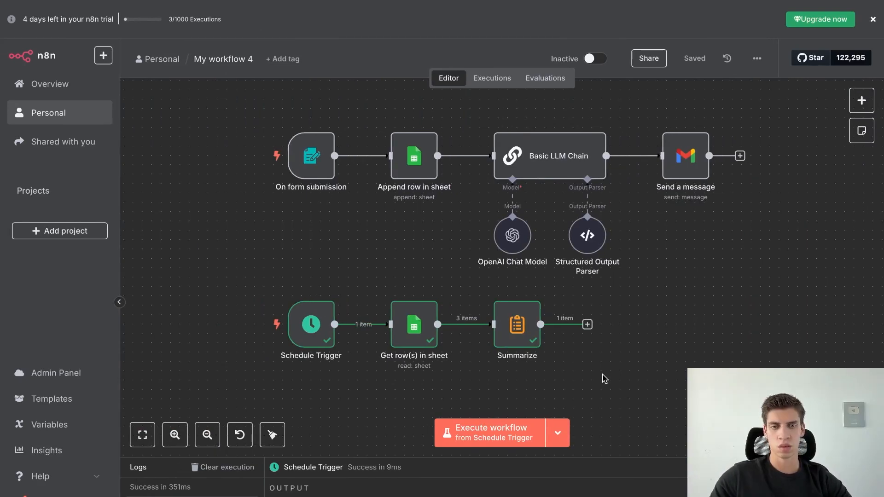
click(587, 325)
text(htt)
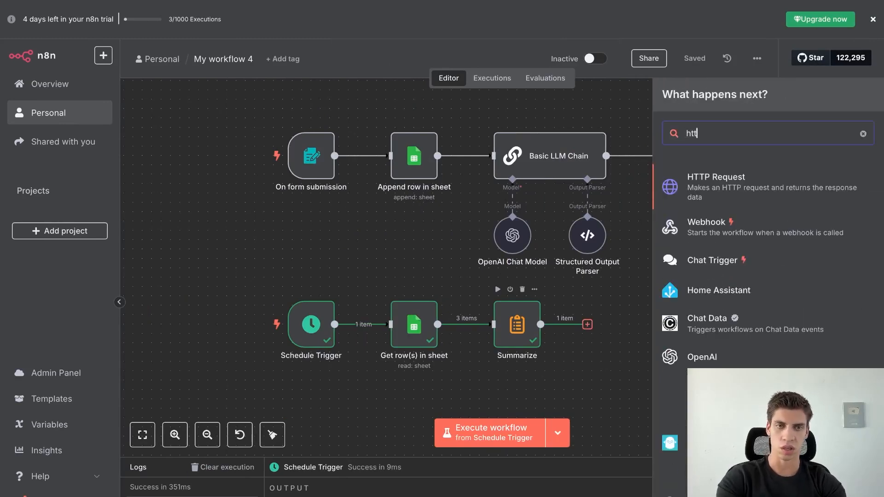
text(p)
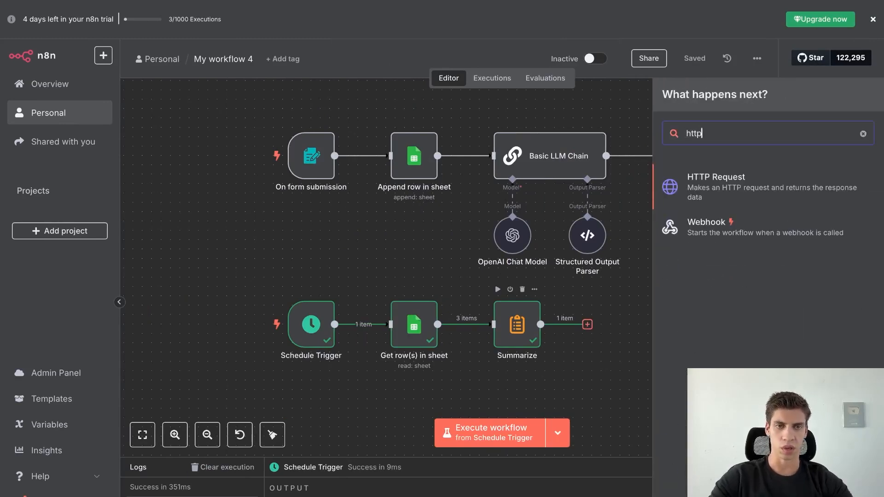
click(771, 180)
click(380, 160)
key(ctrl+v)
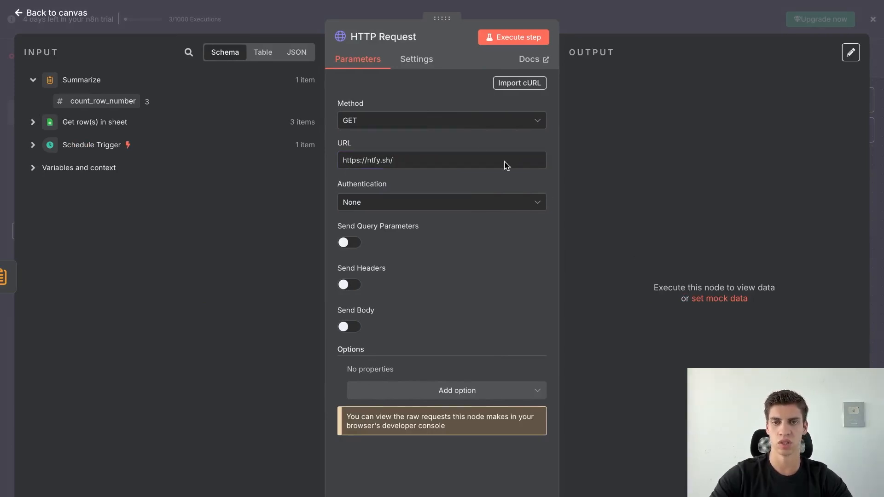
click(449, 120)
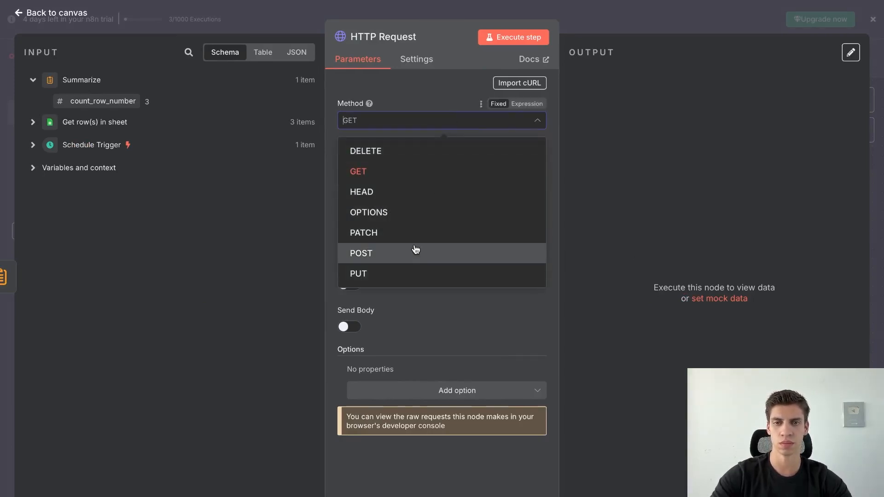
click(416, 252)
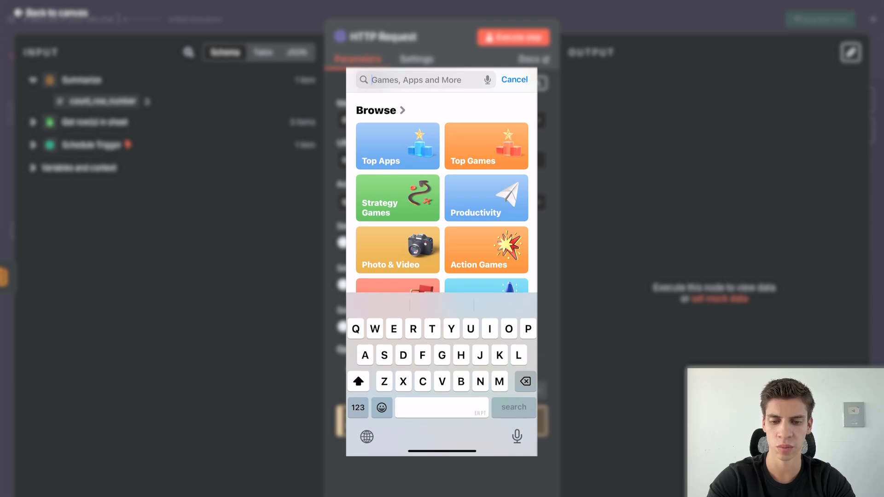
Search the App Store for 'Ntfy', install the app, and launch it.
text(Ntfy)
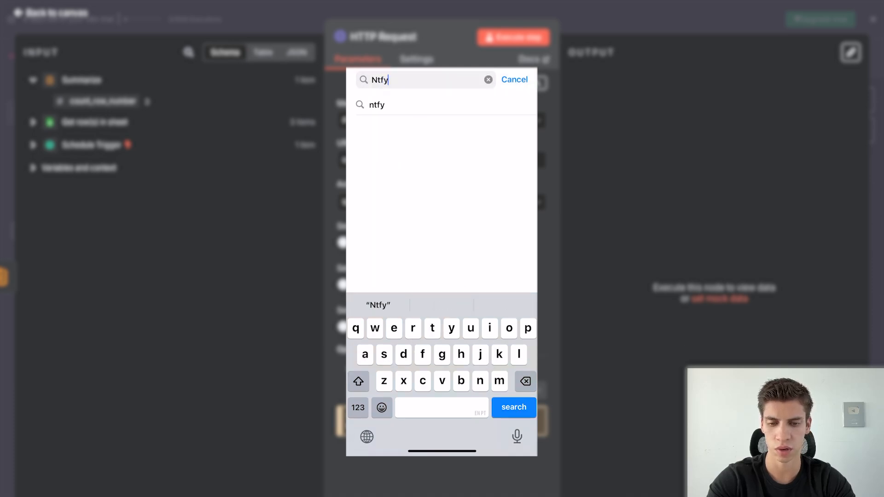
click(377, 104)
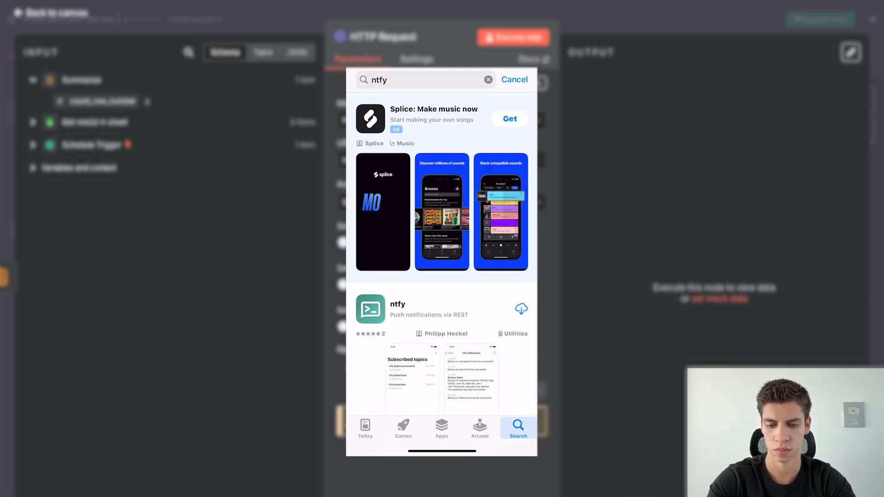
click(521, 309)
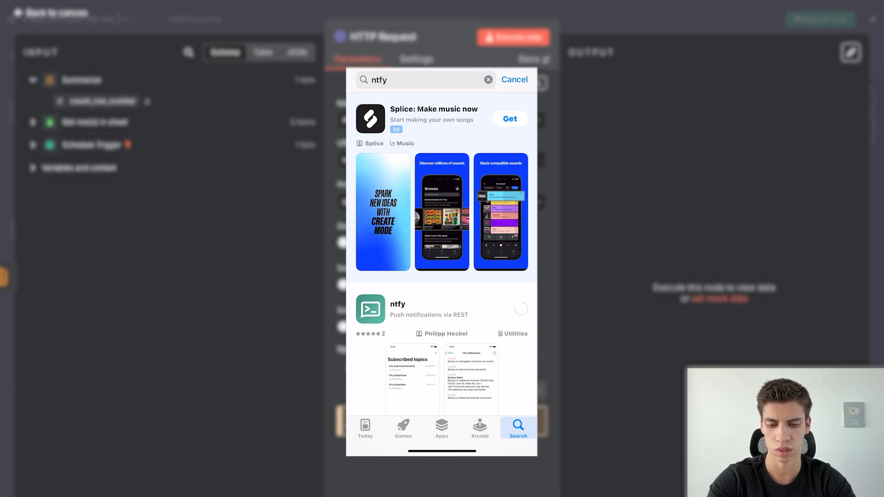
scroll(442, 253, down, 3)
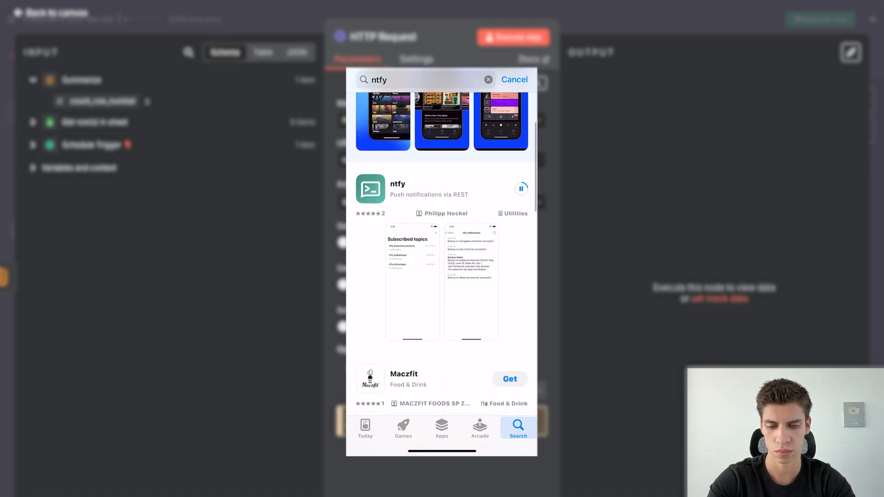
click(510, 189)
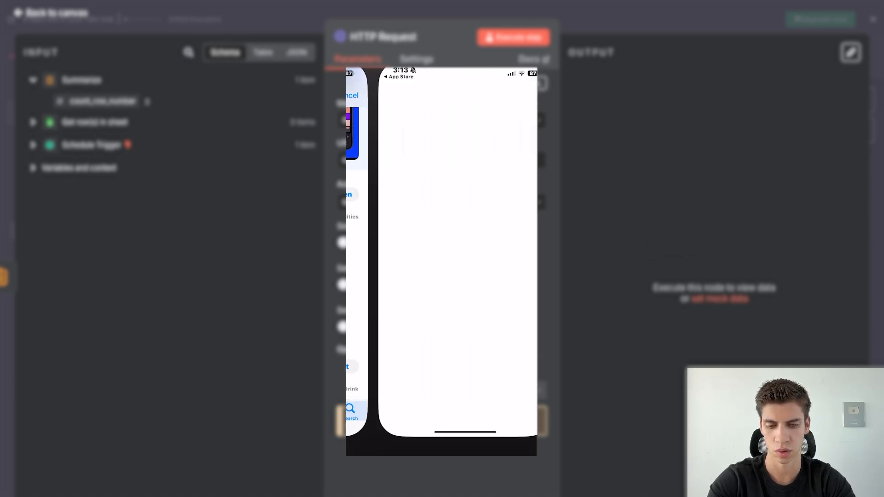
Allow ntfy notifications and subscribe to the topic 'n8nworkflowtest'.
click(475, 287)
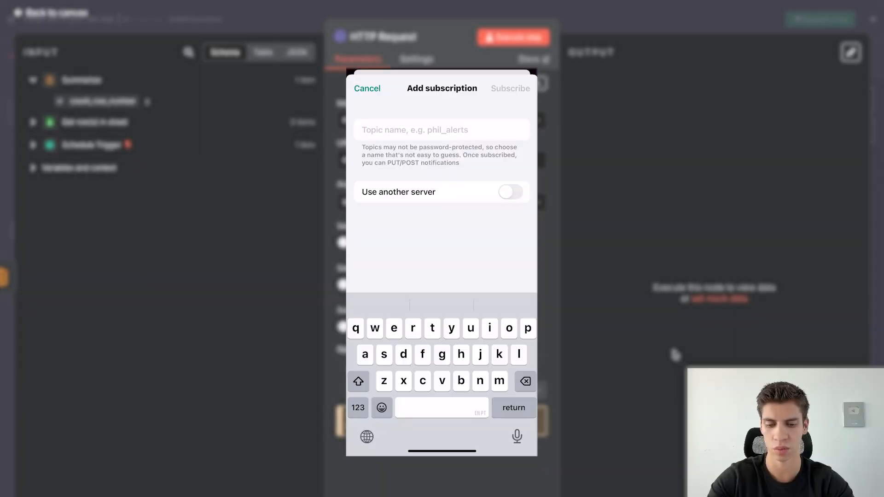
text(n8n)
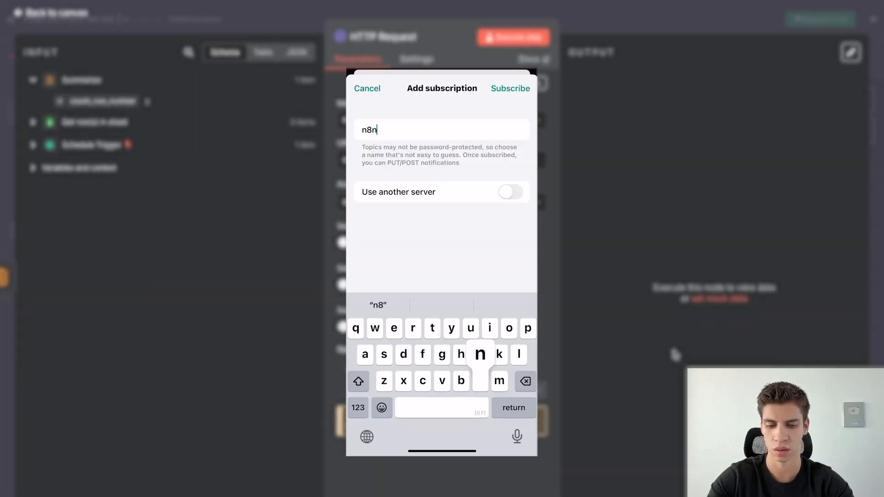
text(workflo)
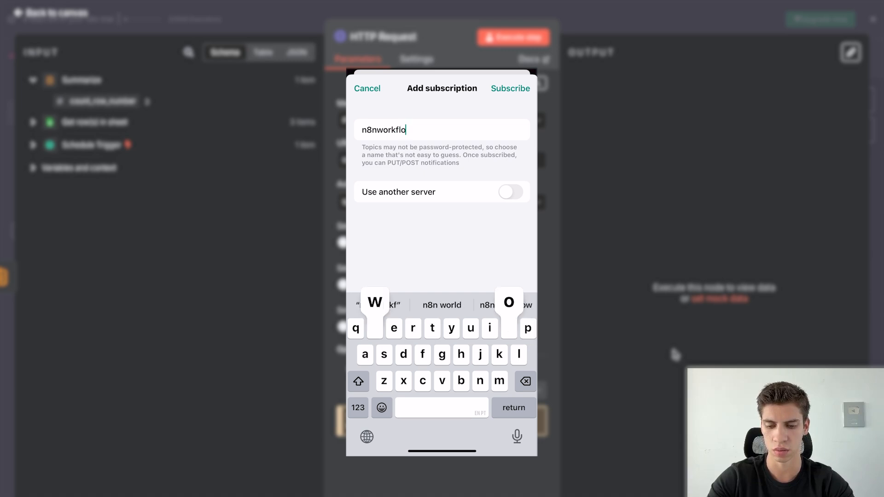
text(wtest)
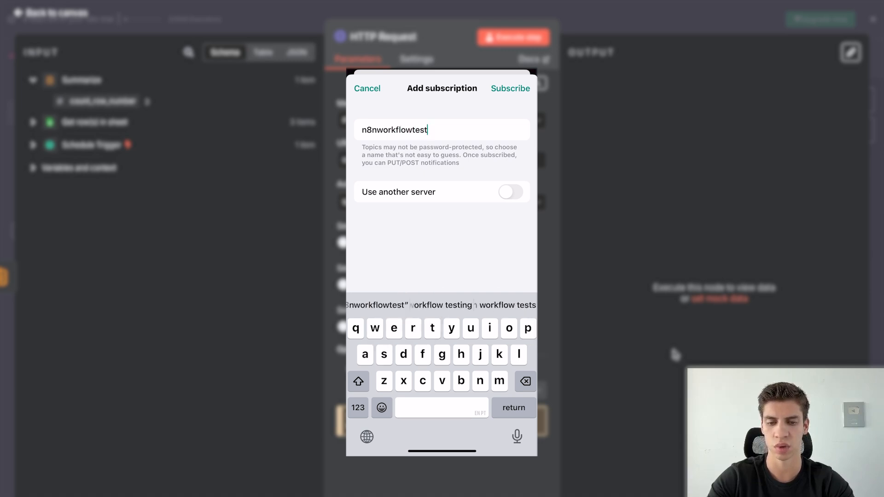
click(510, 89)
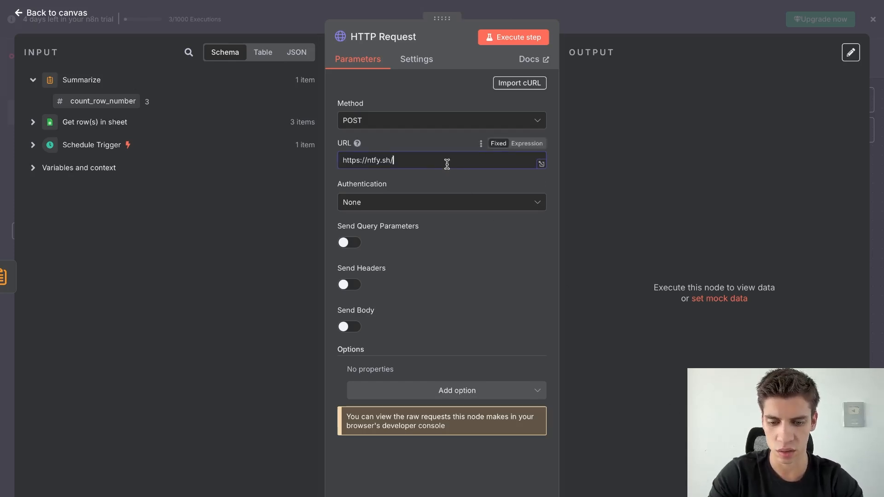
text(n8nworkflowtest)
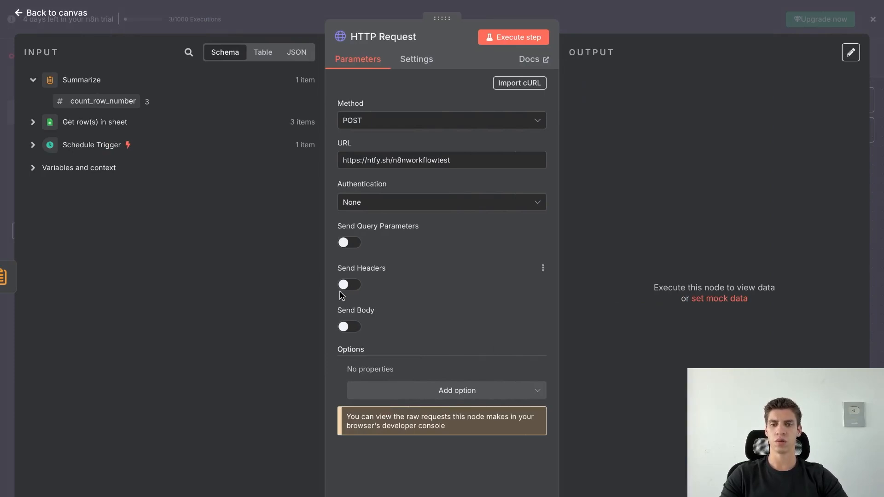
click(349, 285)
scroll(446, 295, down, 2)
click(454, 317)
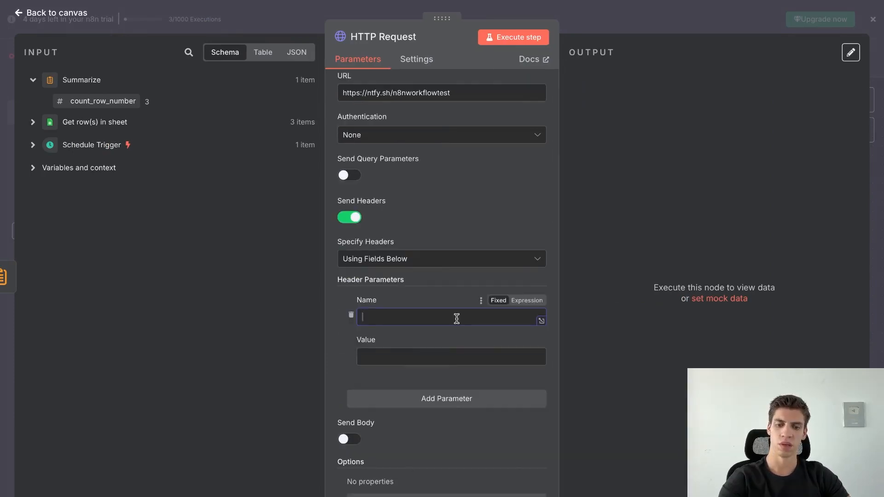
text(Content-Type)
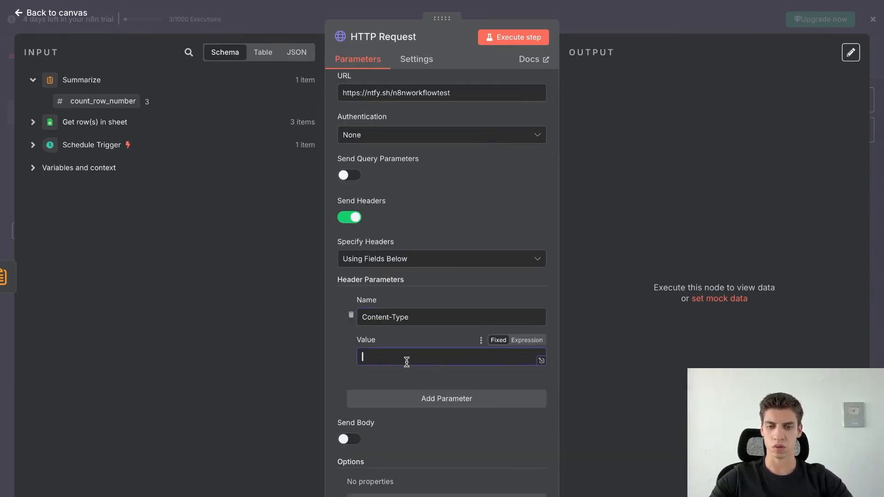
text(text/)
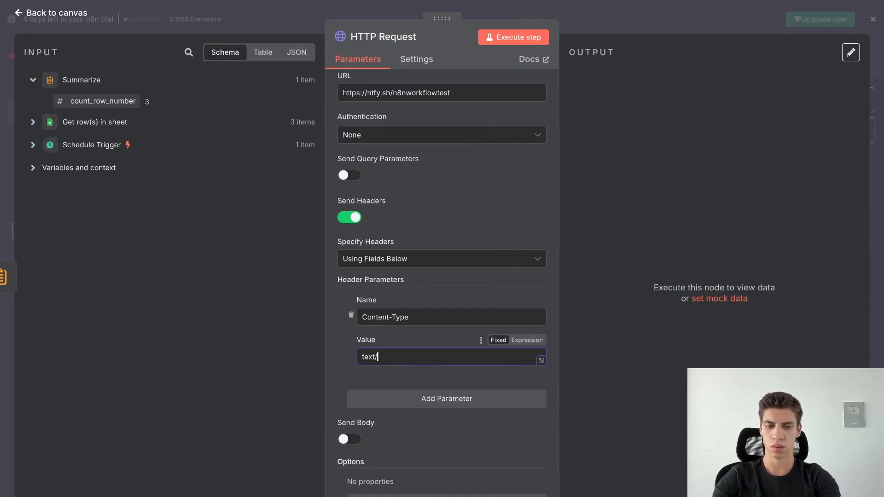
text(plain)
scroll(462, 339, down, 1)
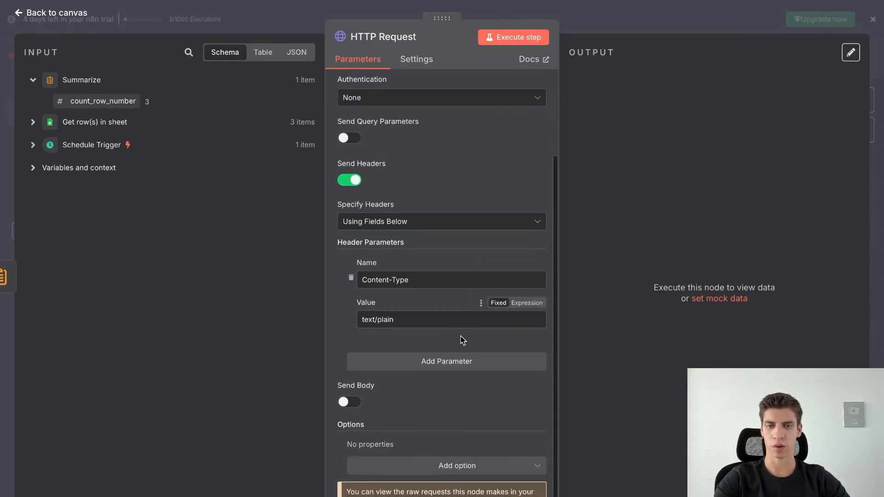
Turn on the request body and set its content type to Raw.
click(352, 409)
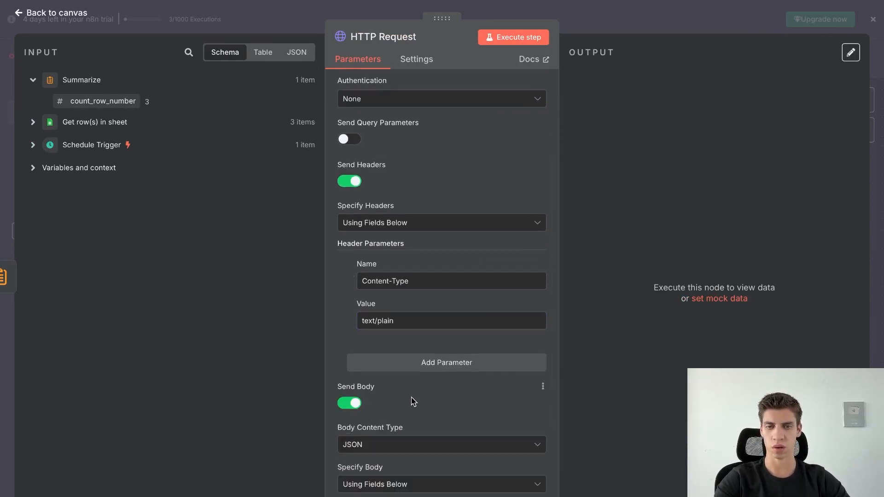
scroll(429, 400, down, 3)
scroll(429, 402, down, 3)
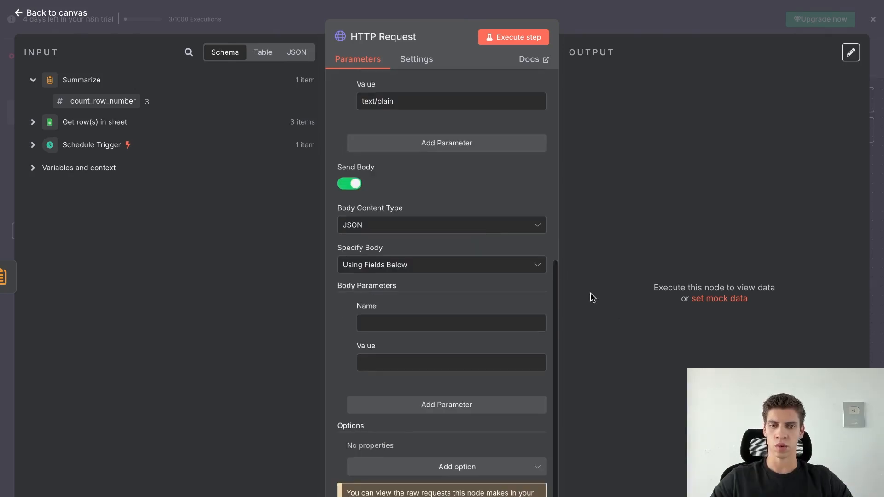
click(446, 223)
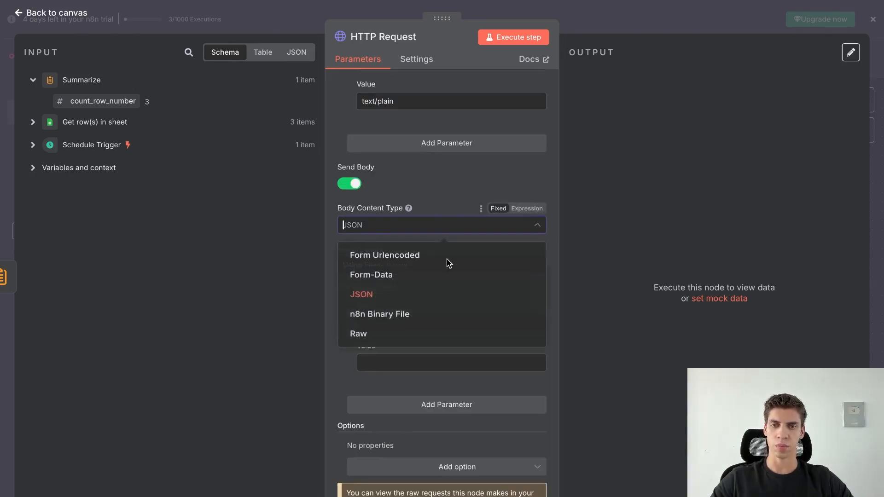
click(438, 336)
Enter 'Test' as the body and run the step to post to n8nworkflowtest.
click(432, 402)
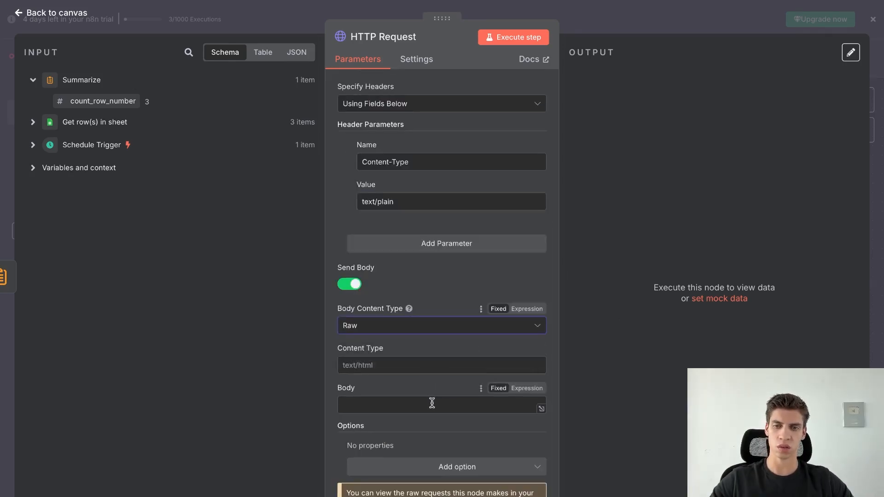
text(Test)
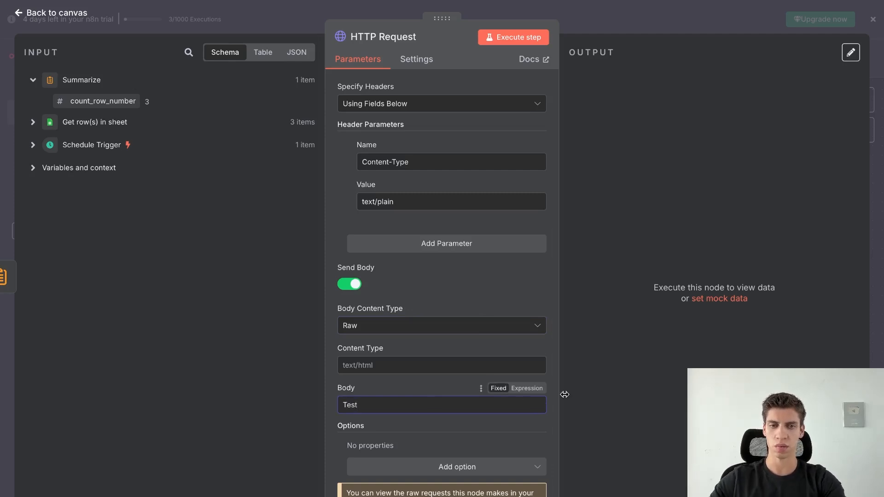
click(613, 392)
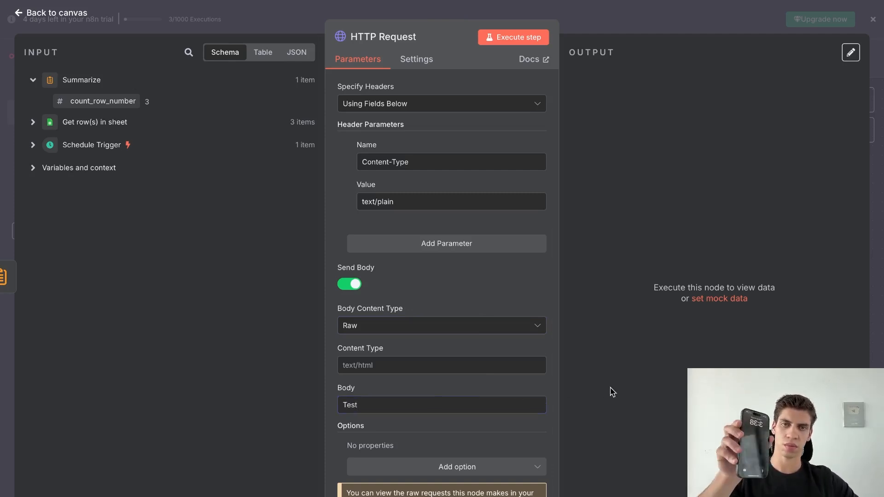
click(514, 37)
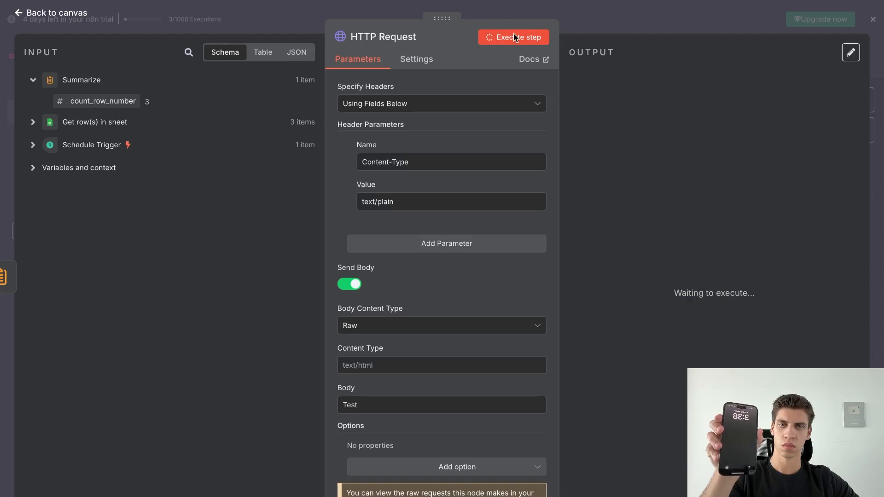
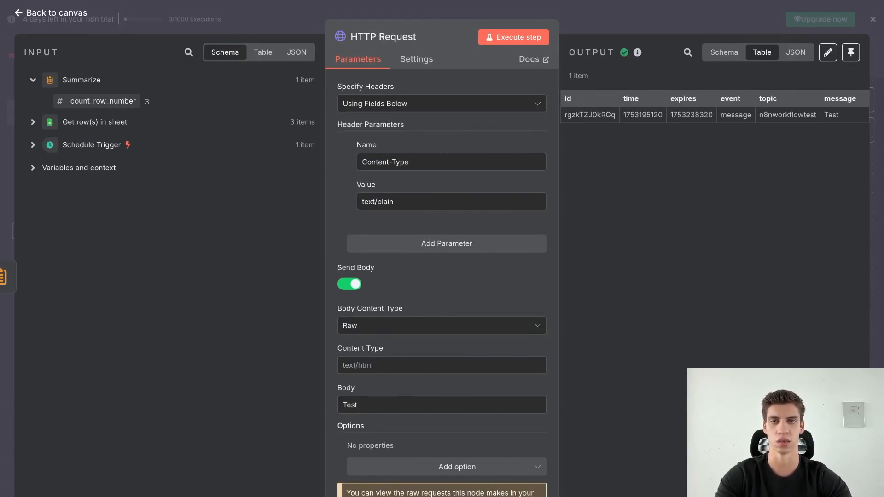
Replace the 'Test' body with 'Today you had {count_row_number} new leads.' and test it, sending 3.
key(BackSpace)
key(BackSpace)
key(BackSpace)
key(BackSpace)
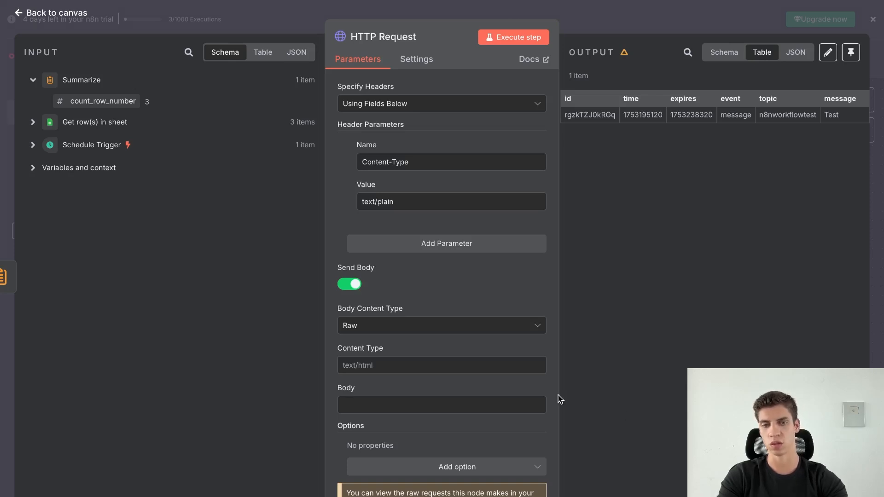
click(401, 406)
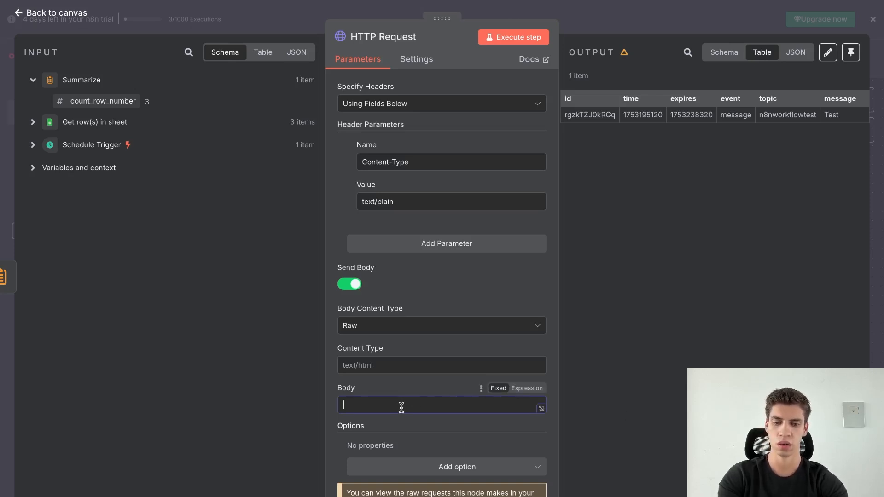
text(Today you had)
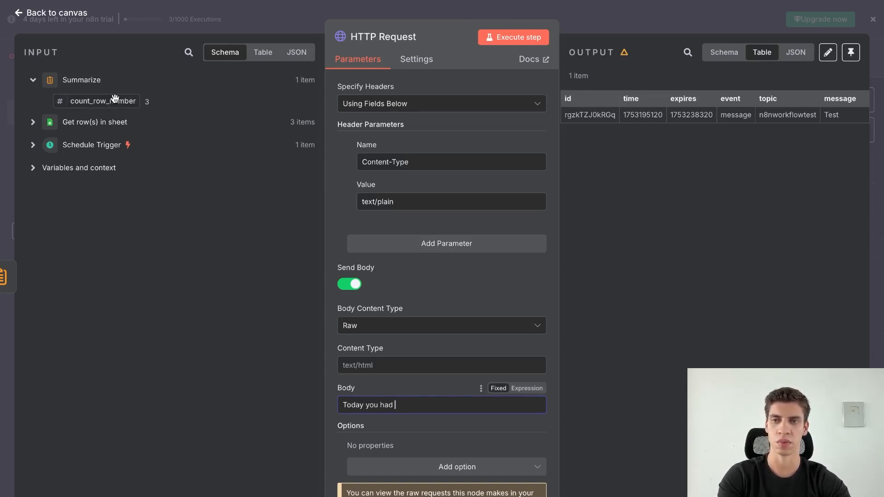
drag(114, 100, 420, 401)
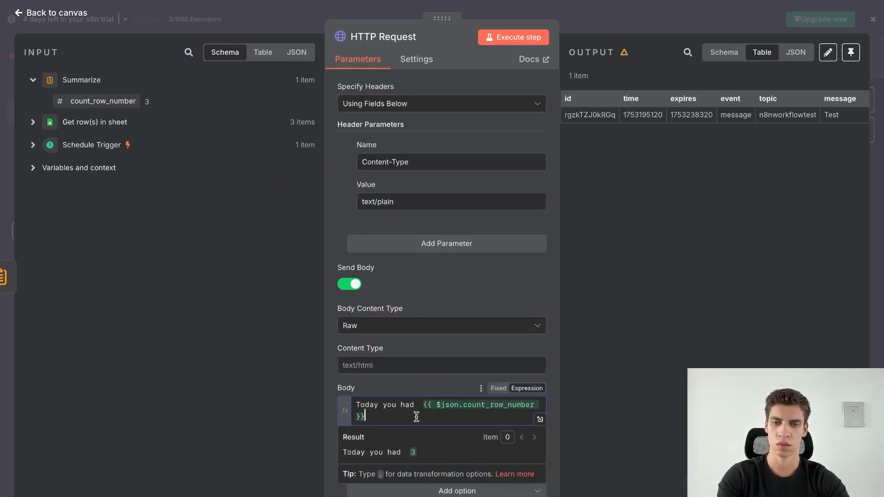
text(new )
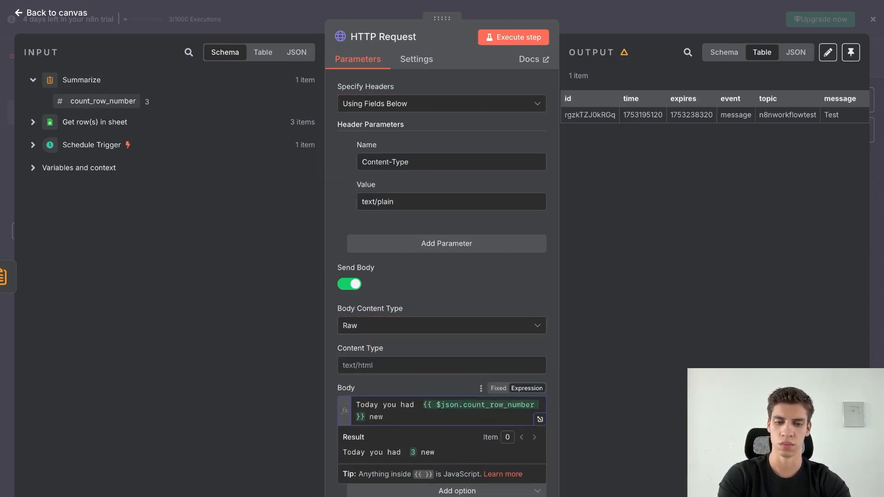
text(leads)
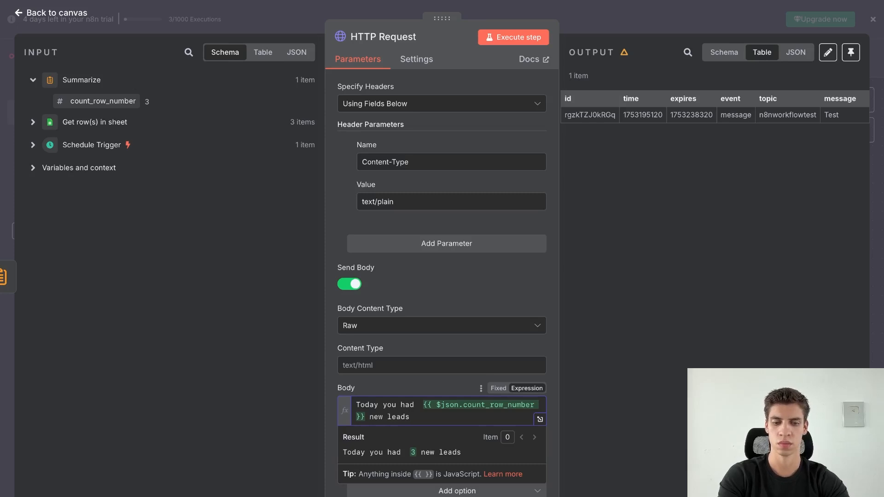
text(.)
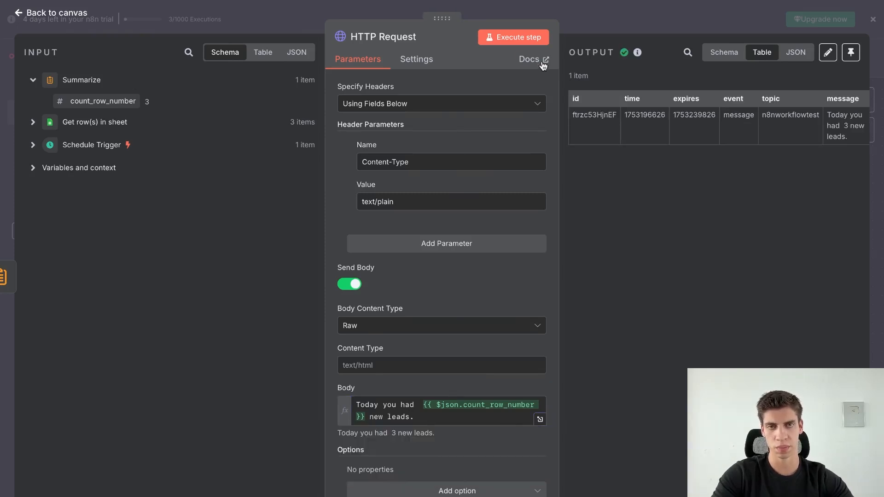
click(529, 40)
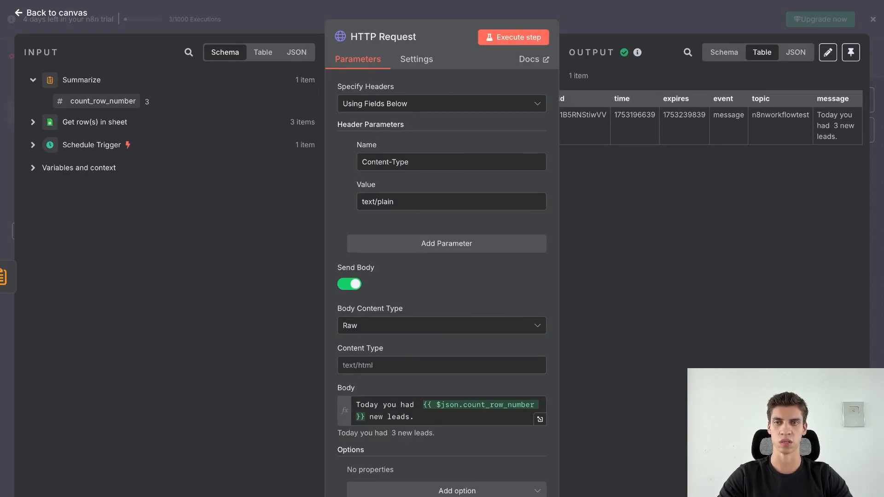
Add a Google Sheets 'Update row in sheet' step after HTTP Request.
click(45, 16)
click(690, 324)
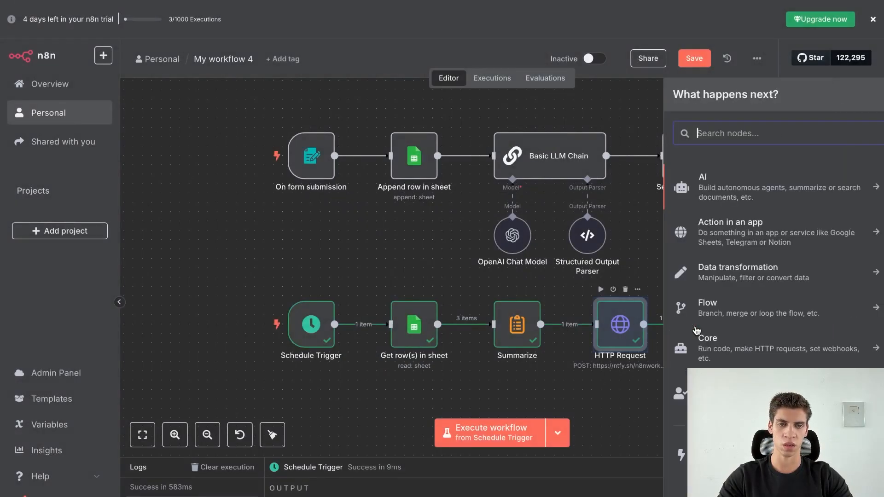
text(sheets)
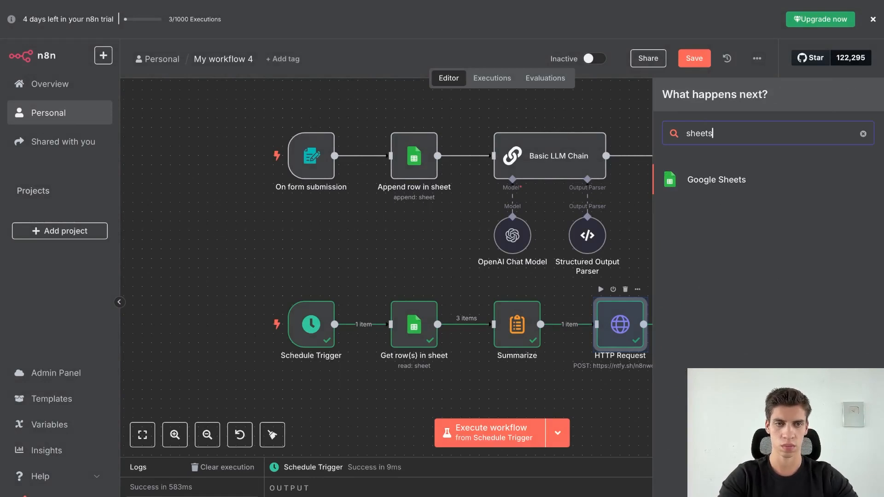
click(724, 191)
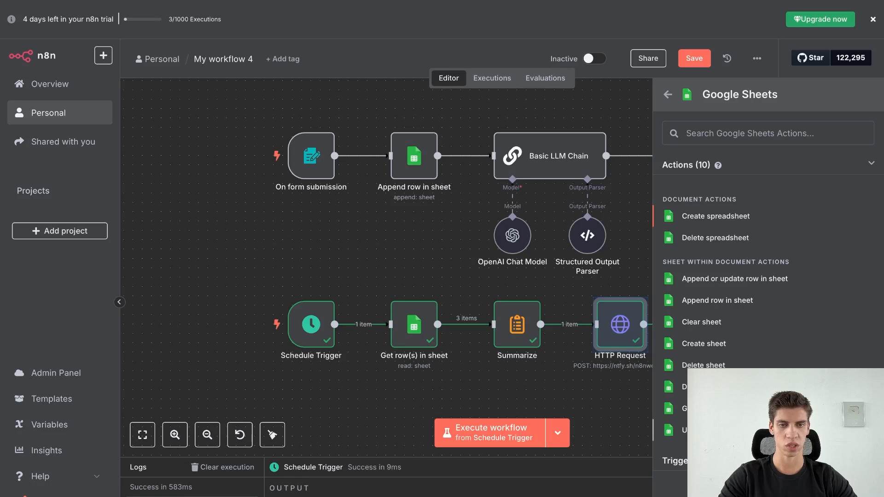
click(709, 430)
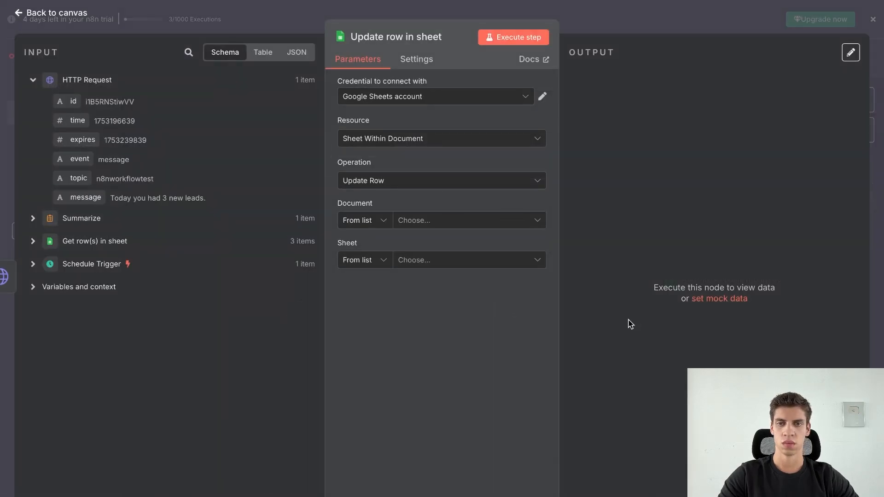
Target the New Lead spreadsheet's Sheet1 and match rows on row_number.
click(483, 219)
click(413, 272)
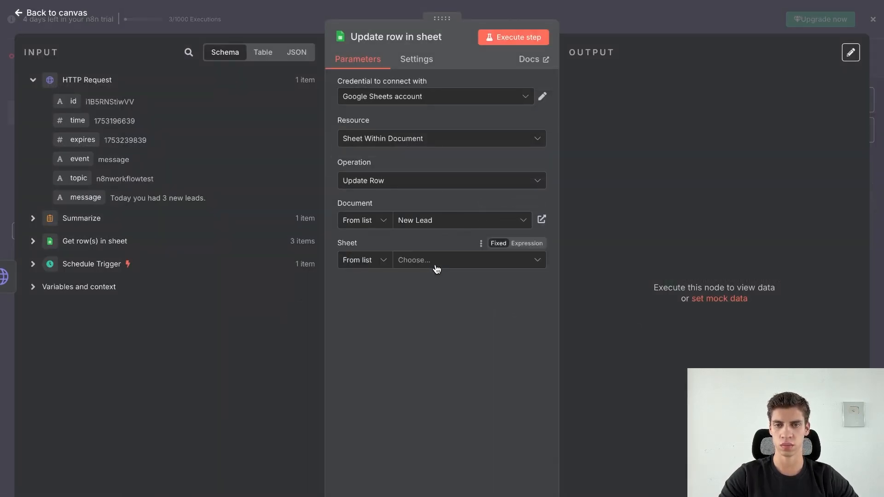
click(434, 261)
click(422, 287)
scroll(438, 320, down, 2)
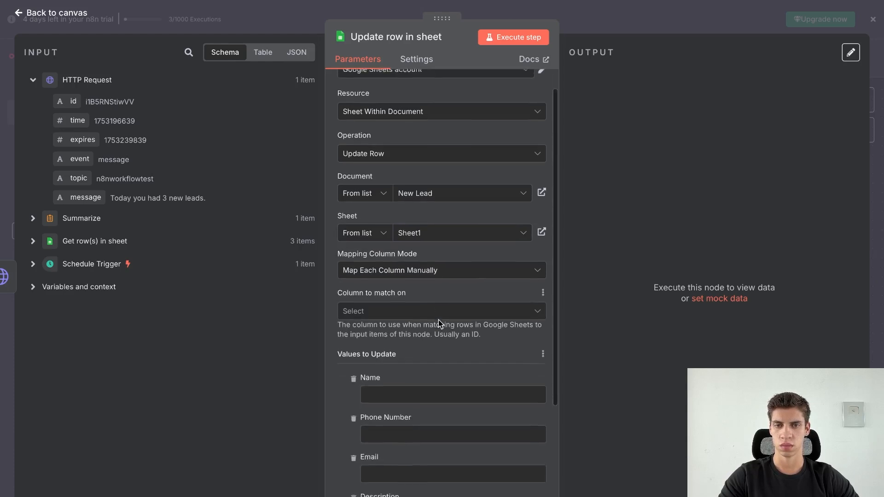
click(436, 284)
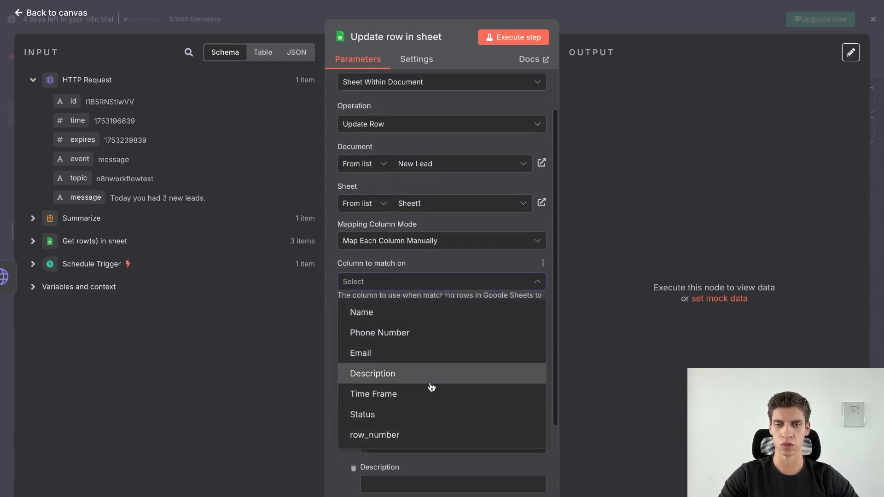
click(430, 434)
Remove Phone Number, Email, Description and Time Frame from the values to update.
scroll(428, 357, down, 1)
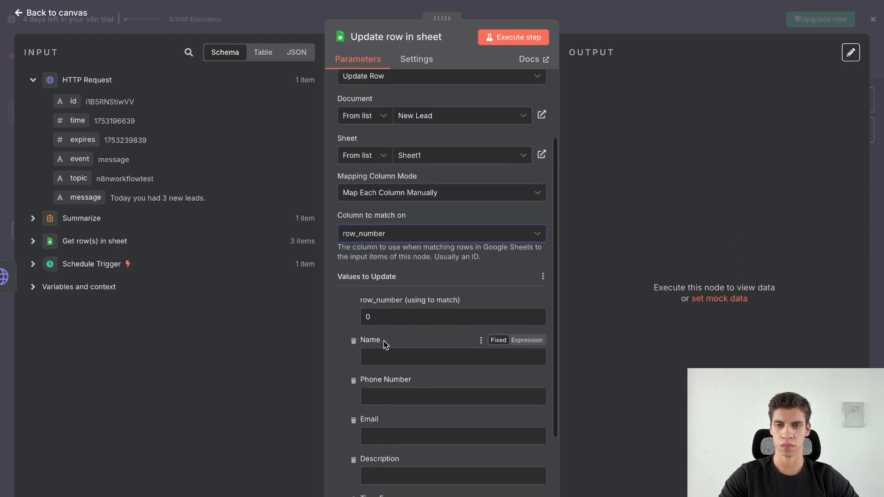
click(353, 341)
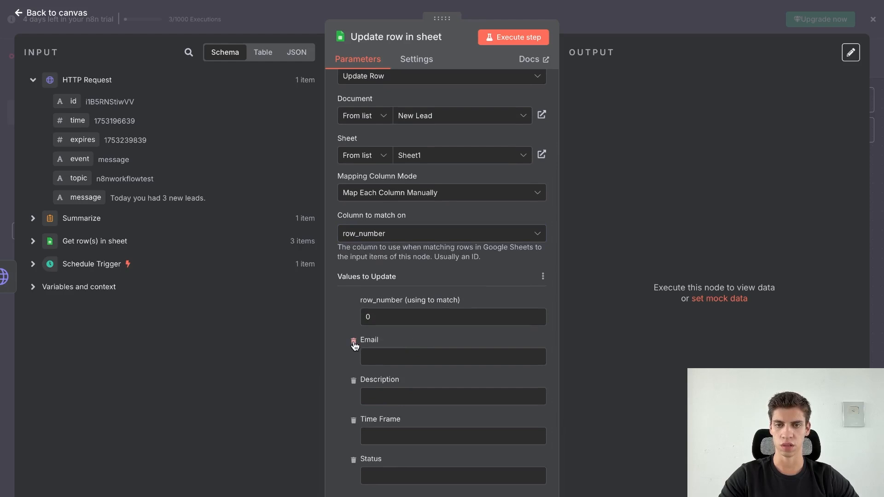
click(354, 341)
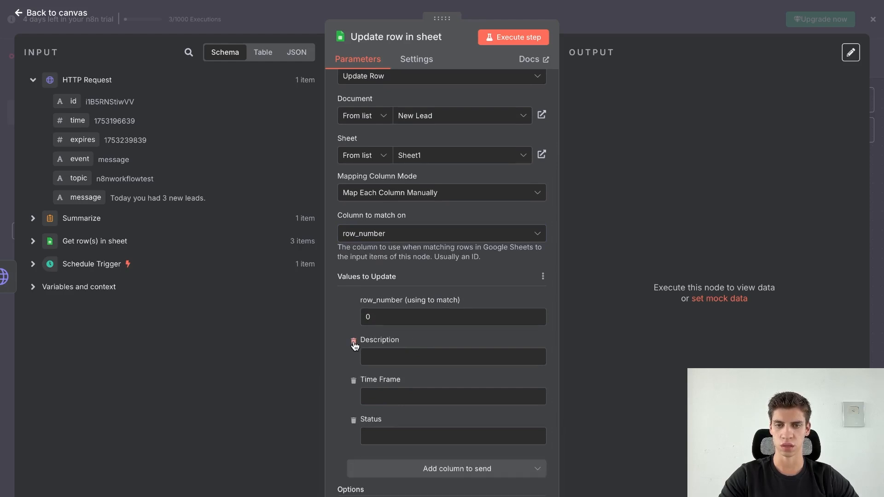
click(354, 341)
click(353, 351)
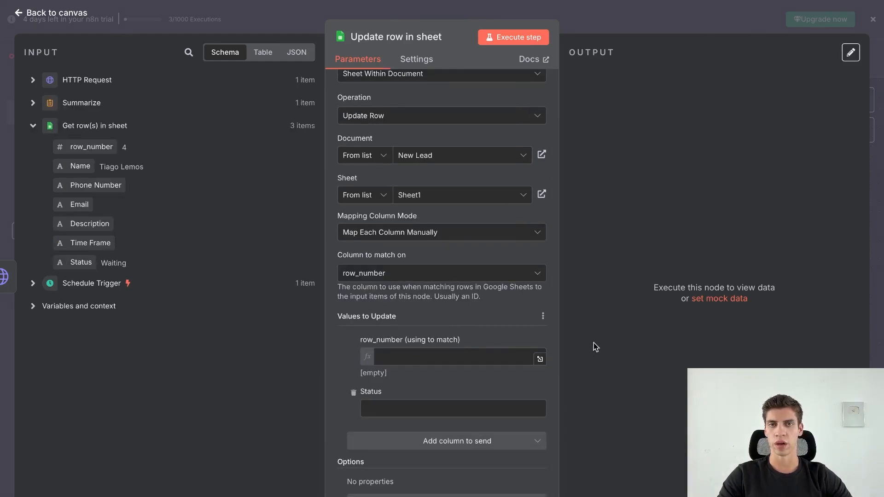
Map Get row(s) in sheet's row_number into the row_number match field and return to the canvas.
drag(71, 146, 389, 355)
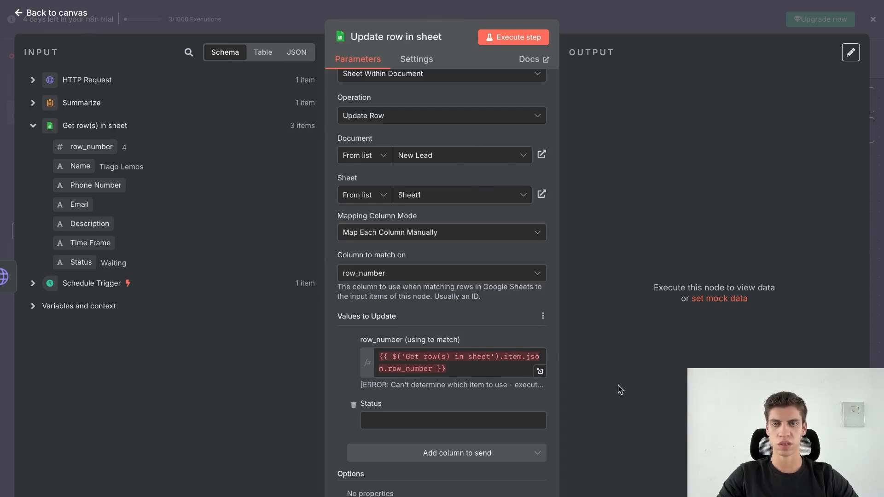
click(74, 24)
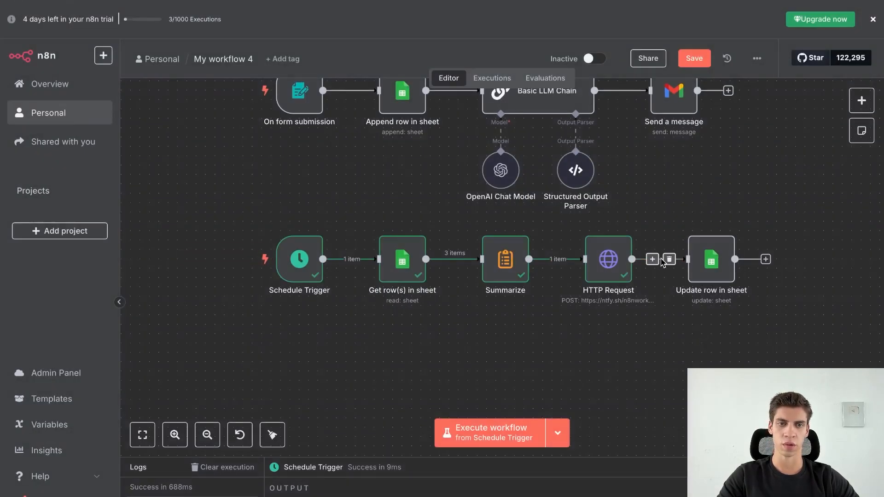
Rewire Update row in sheet to follow Get row(s) in sheet instead of HTTP Request.
click(669, 260)
drag(708, 277, 502, 360)
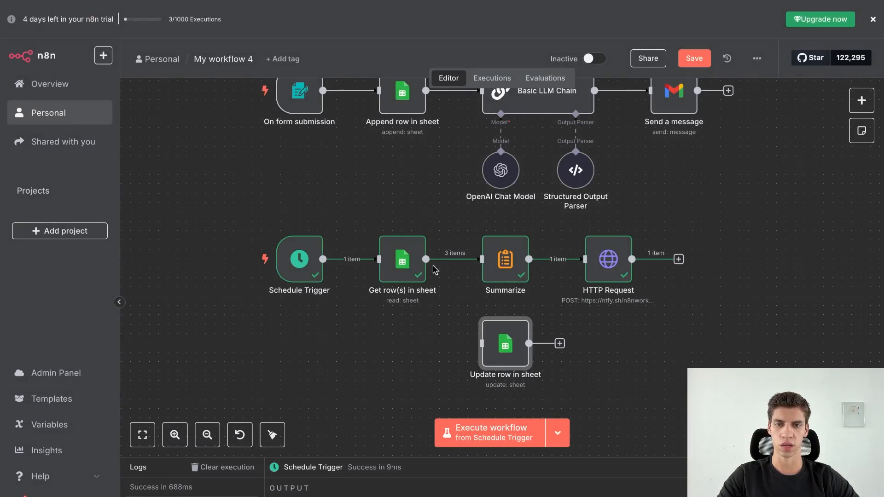
drag(425, 259, 489, 350)
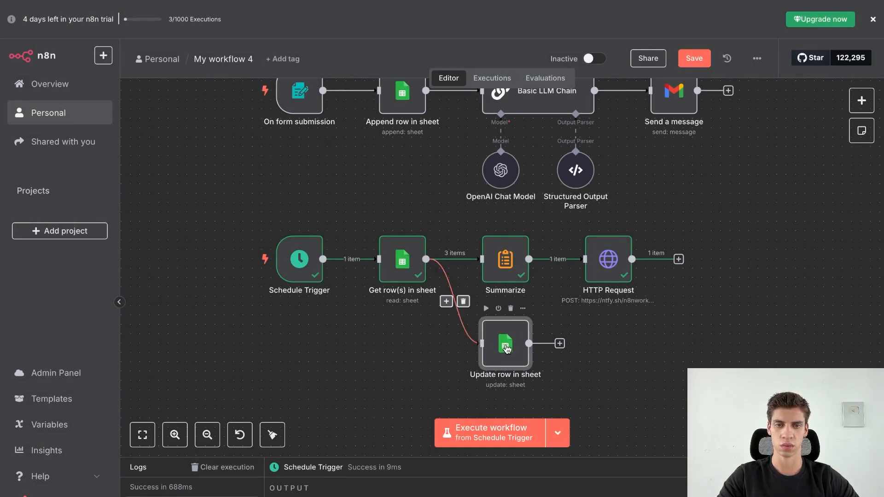
Re-map the match value to the current item's row_number and set Status to Sent.
double_click(510, 349)
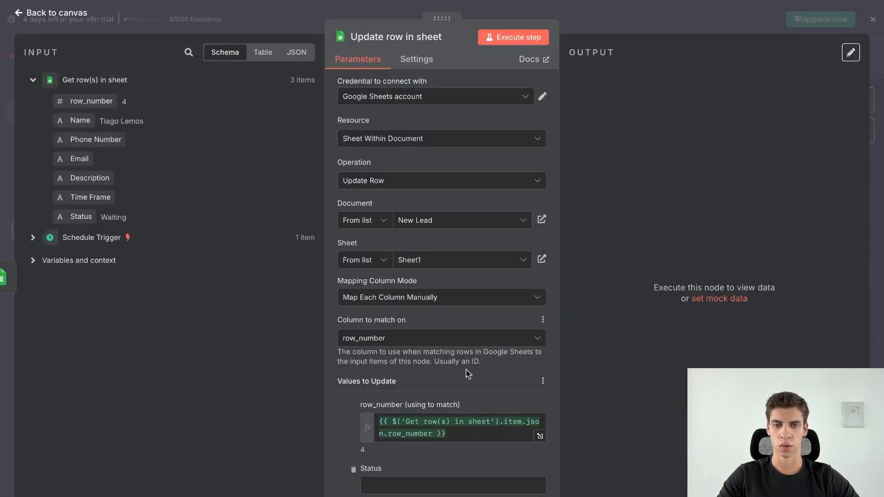
scroll(465, 375, down, 2)
drag(465, 383, 377, 357)
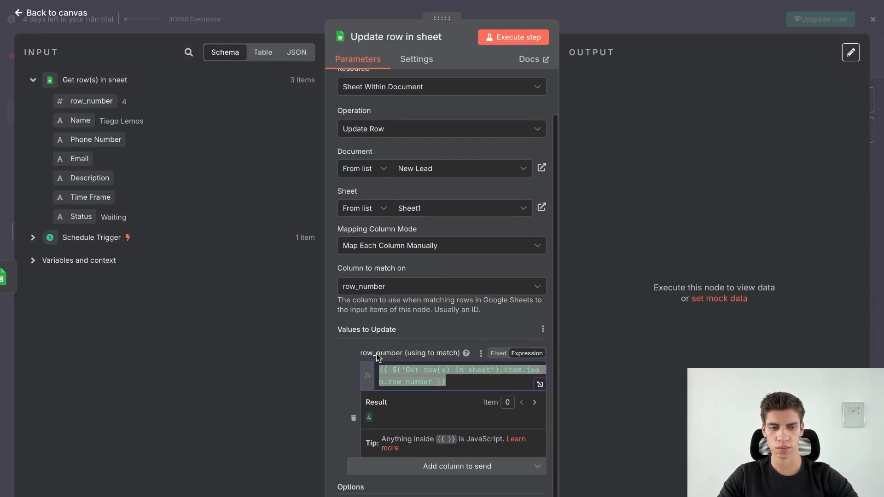
key(BackSpace)
click(300, 330)
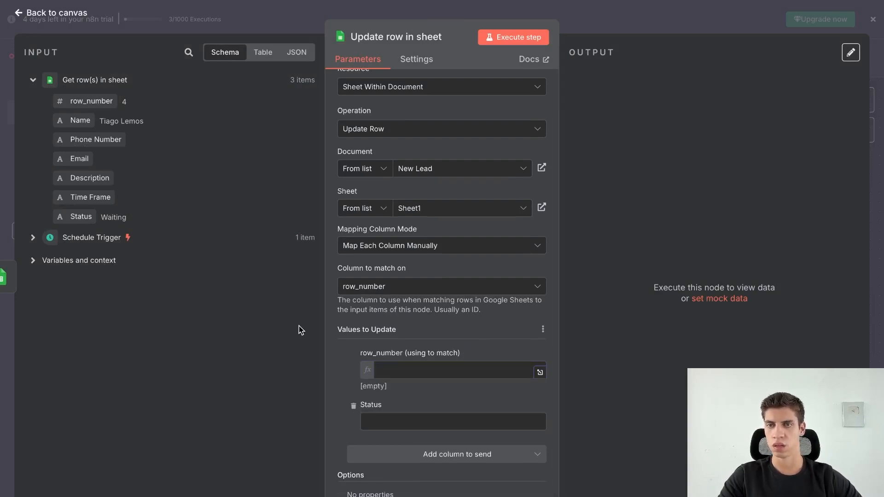
drag(104, 102, 393, 371)
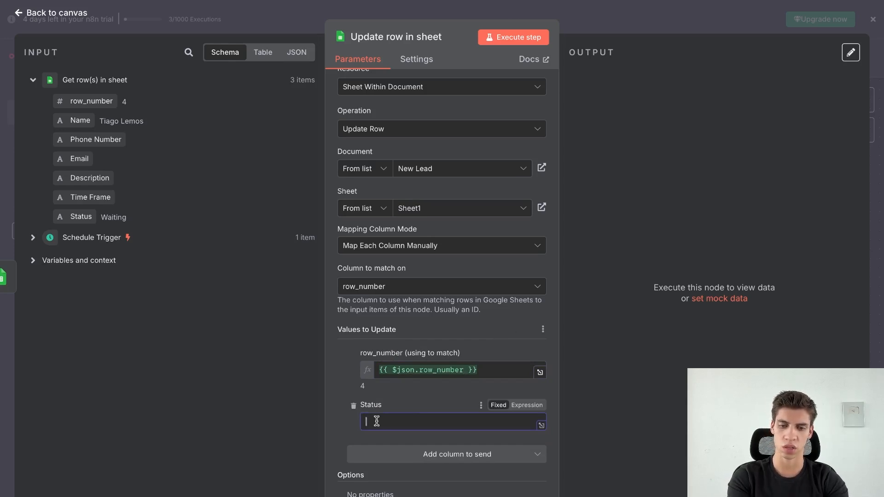
text(Sent)
click(569, 383)
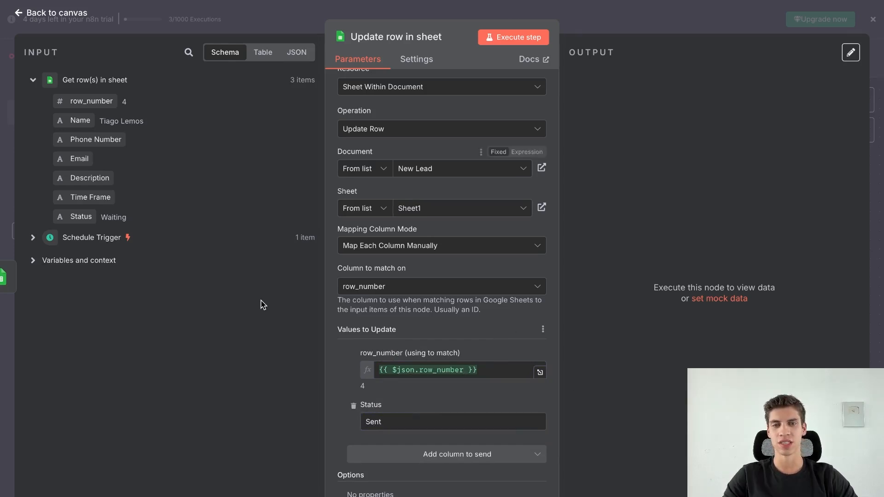
Check the New Lead sheet's Status cells F4:F6, which still read Waiting.
mouse_move(442, 1)
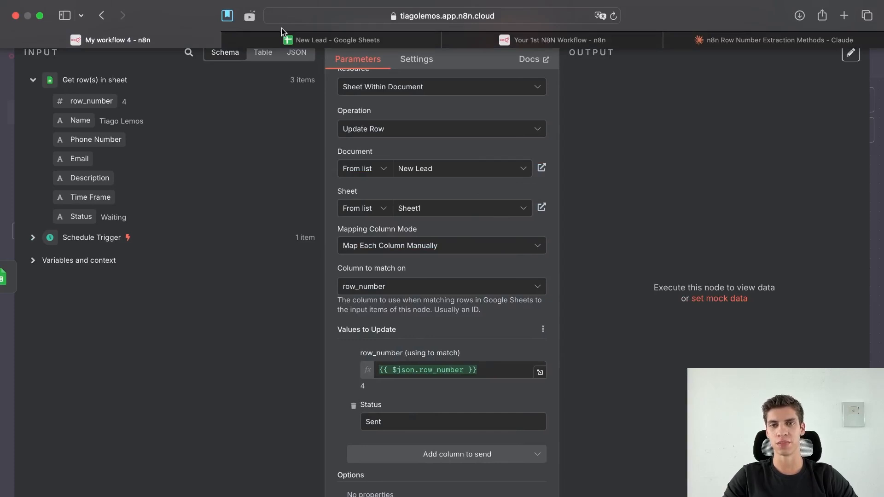
click(294, 40)
drag(549, 124, 549, 141)
click(595, 155)
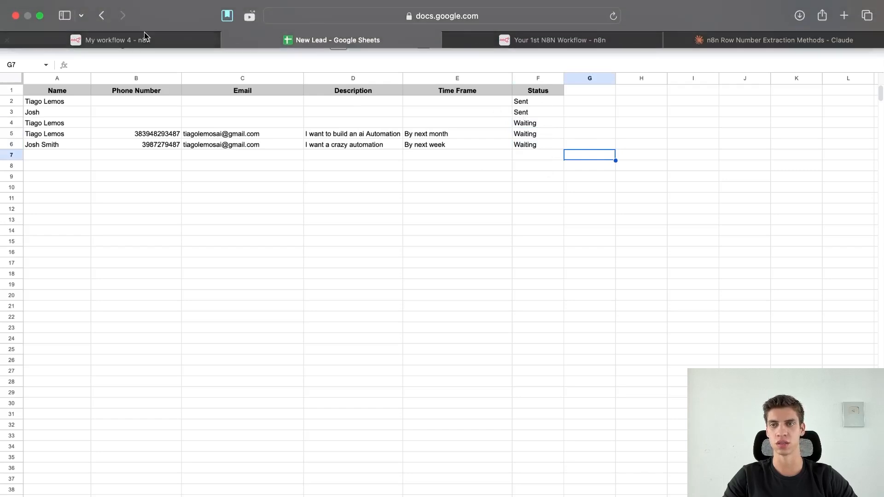
Run the Update row step and confirm F4:F6 now read Sent.
click(108, 40)
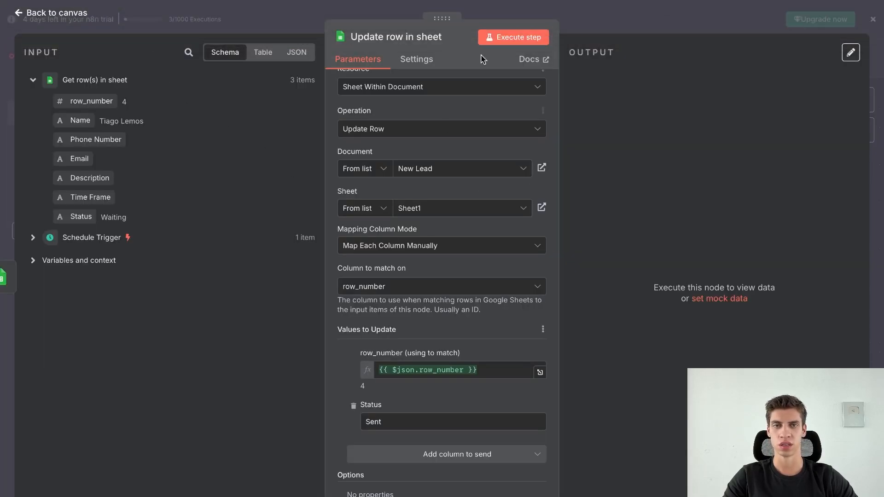
click(502, 37)
click(284, 44)
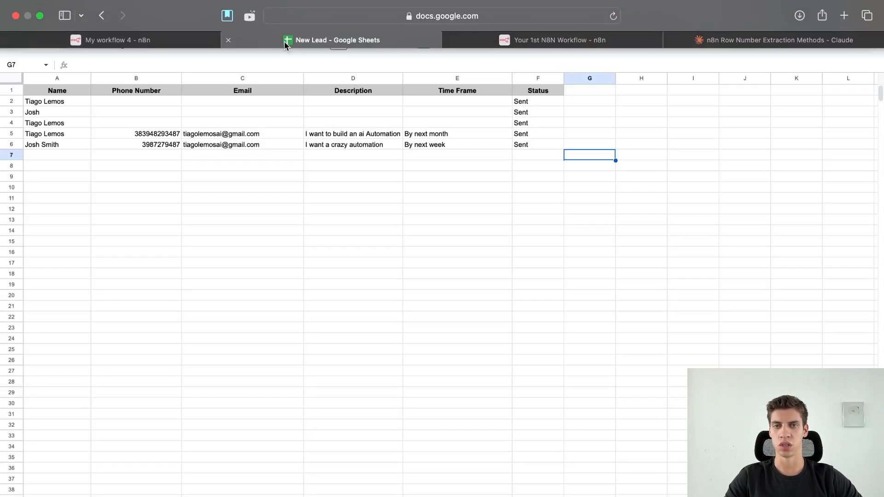
drag(527, 123, 529, 146)
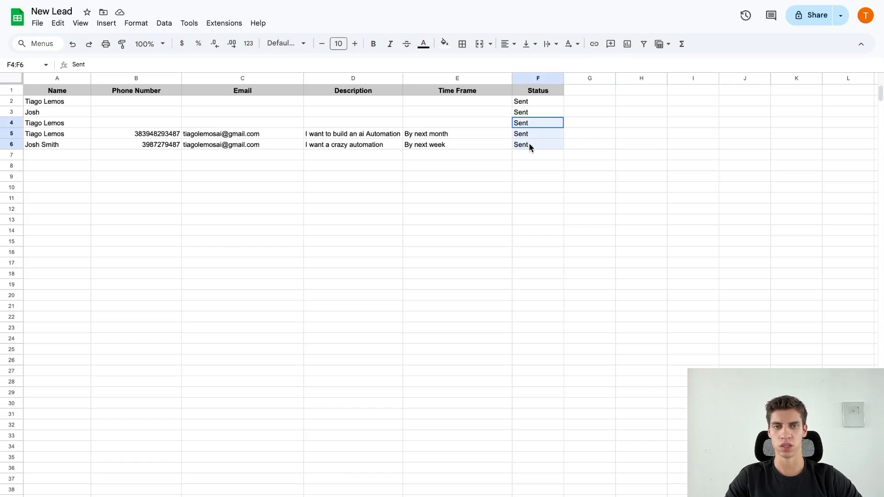
click(520, 167)
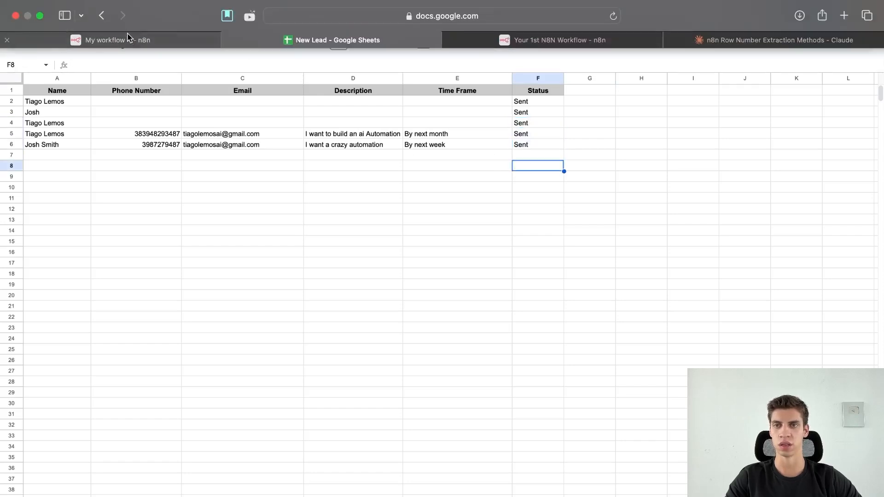
click(129, 40)
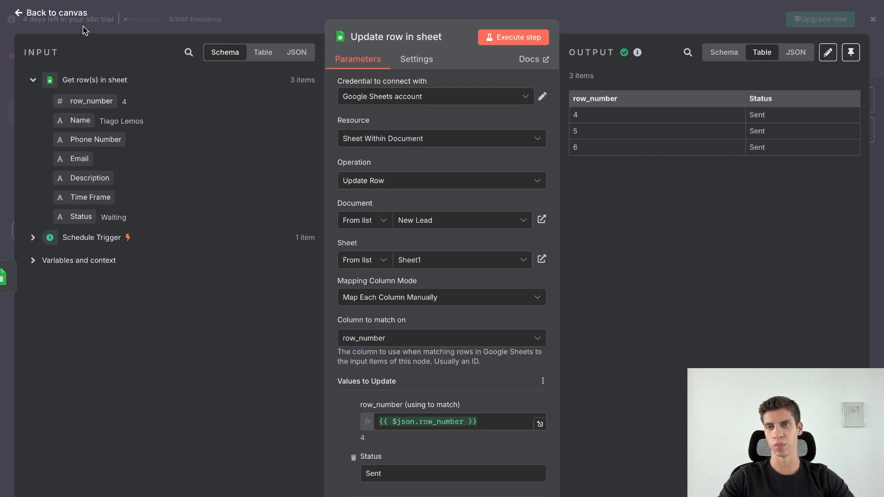
Add a Switch node after HTTP Request, load earlier node data, and create three routing rules.
click(105, 36)
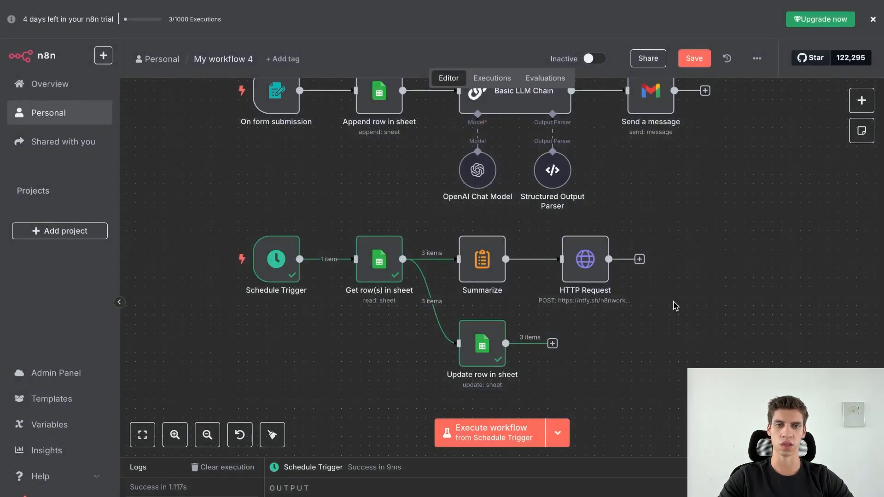
click(639, 259)
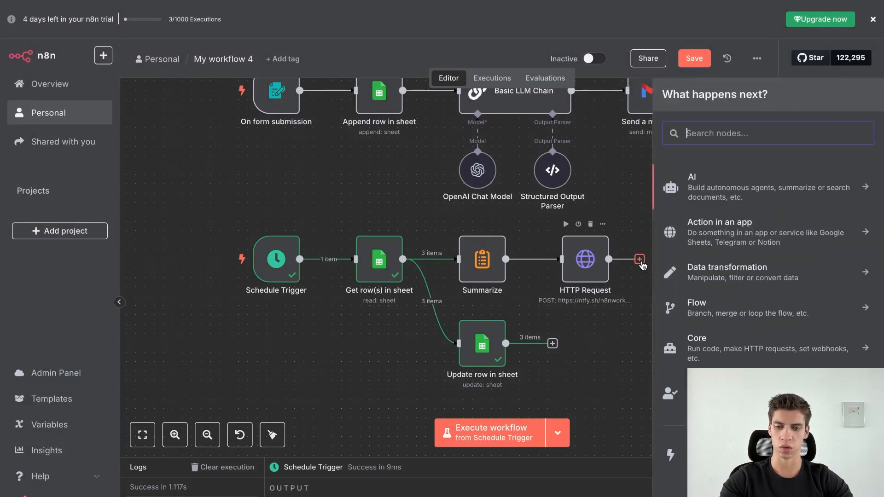
text(swit)
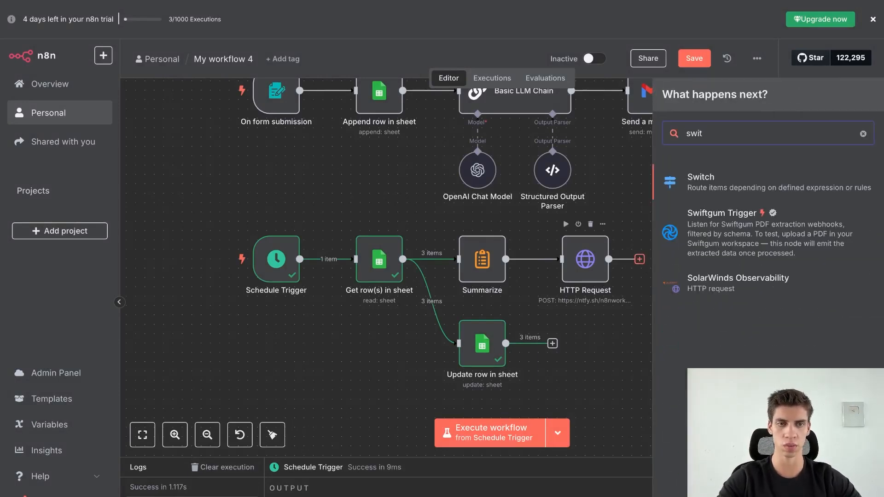
key(Return)
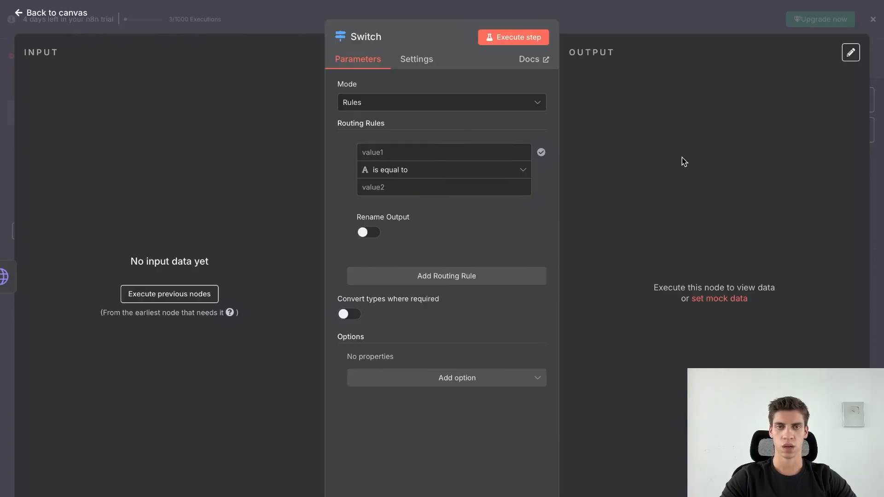
click(166, 293)
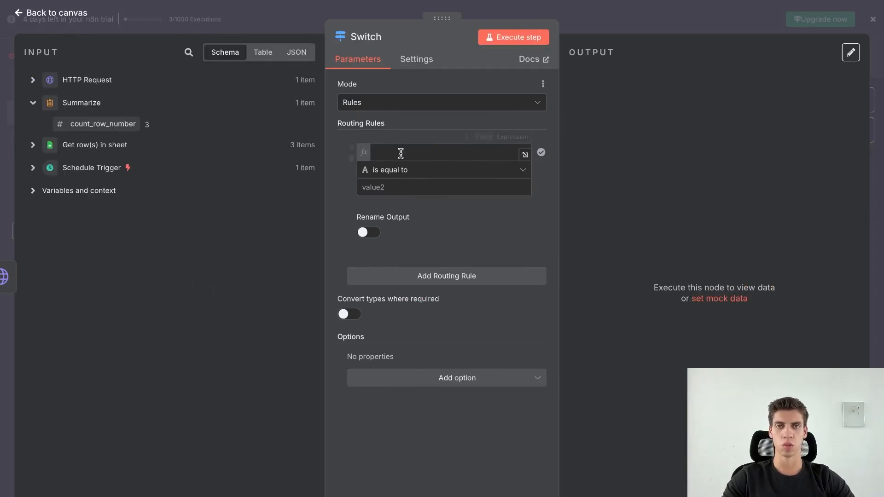
click(450, 276)
click(450, 414)
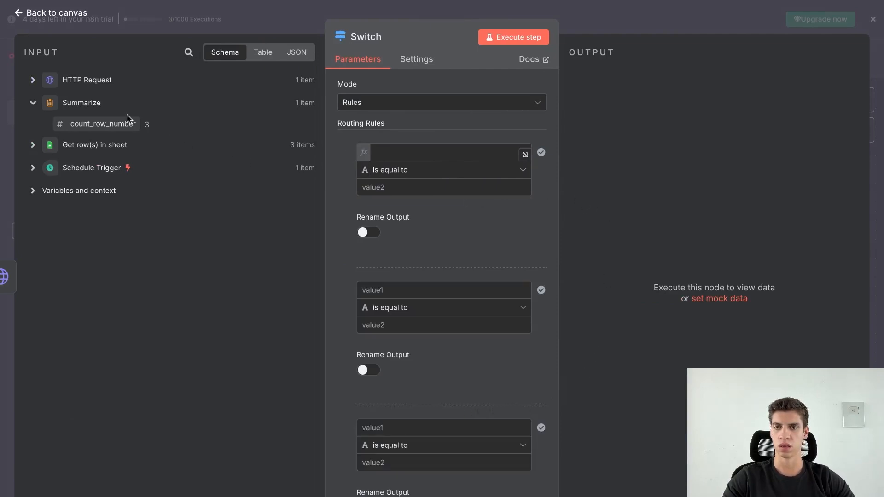
Set the first rule to count_row_number is less than 5 (number comparison).
drag(102, 124, 387, 154)
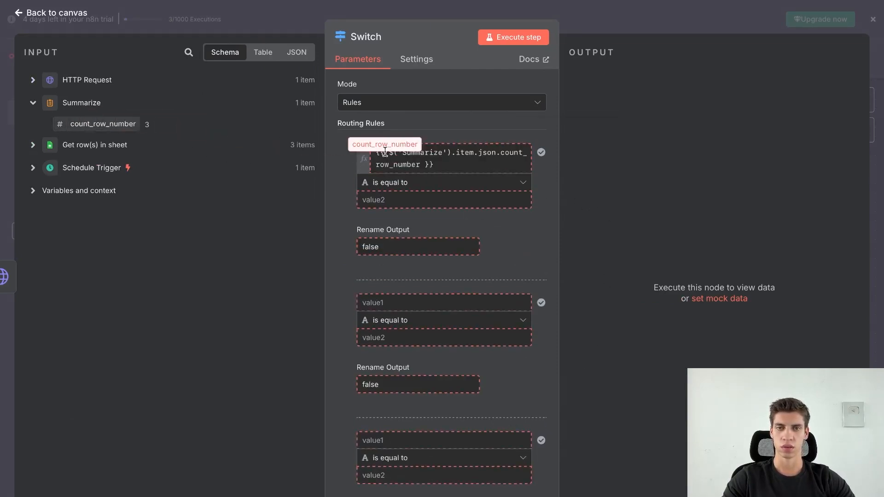
click(309, 191)
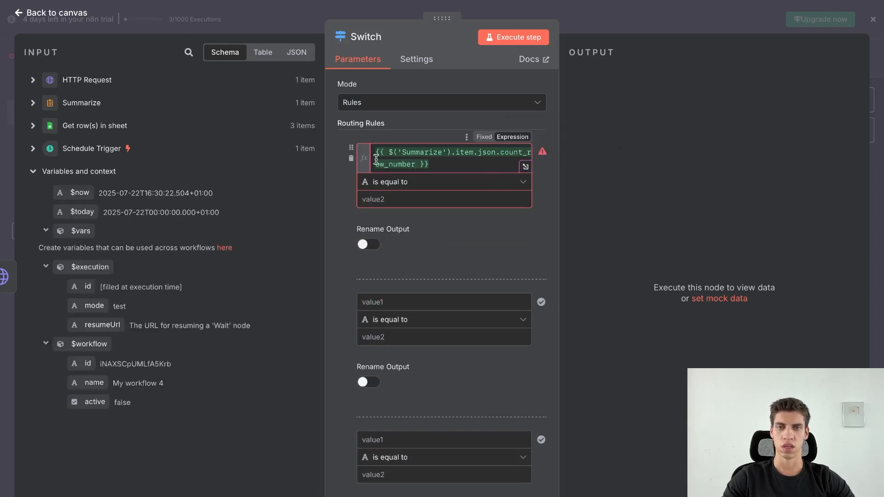
click(405, 182)
mouse_move(441, 232)
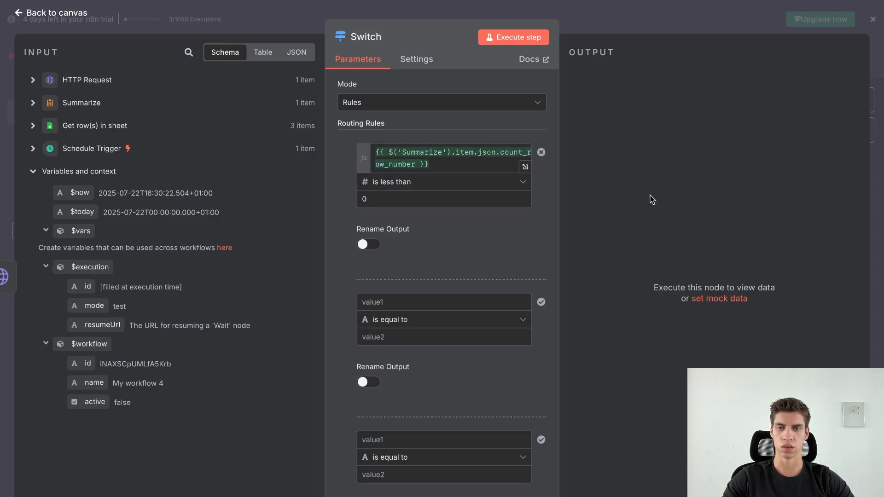
drag(401, 196, 330, 197)
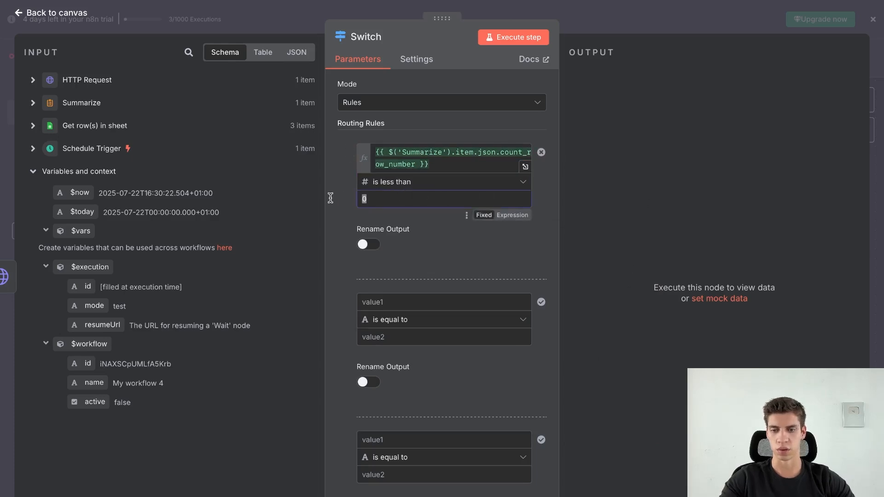
text(5)
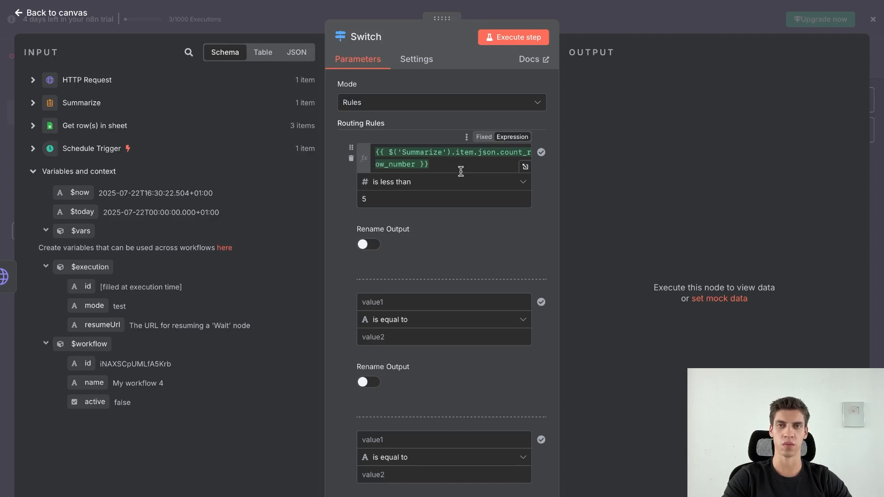
scroll(436, 258, down, 2)
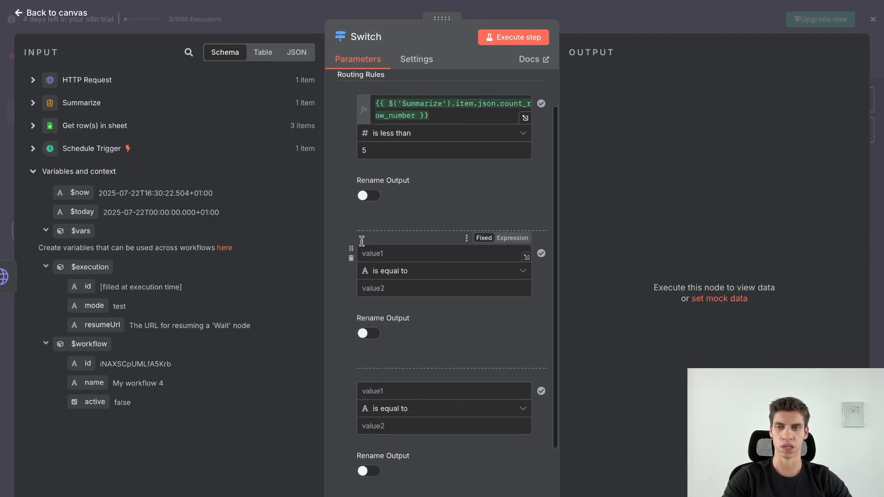
Set the second rule to count_row_number is less than 10.
click(83, 111)
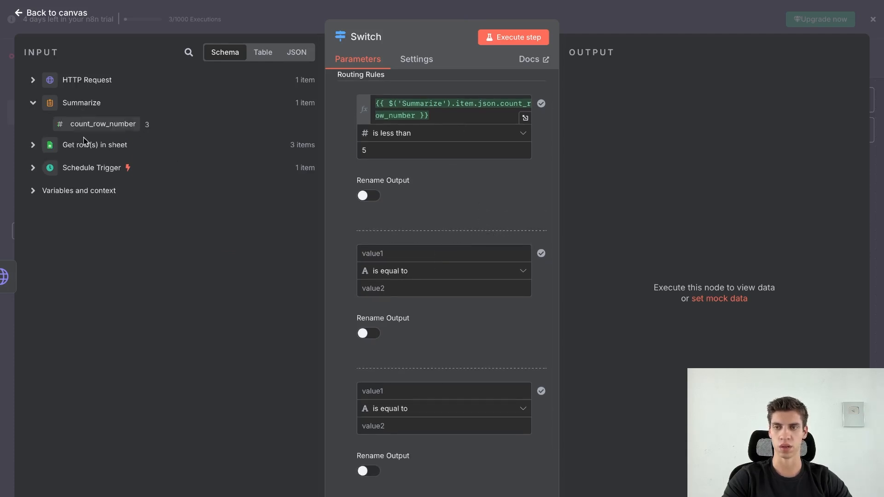
drag(108, 123, 397, 257)
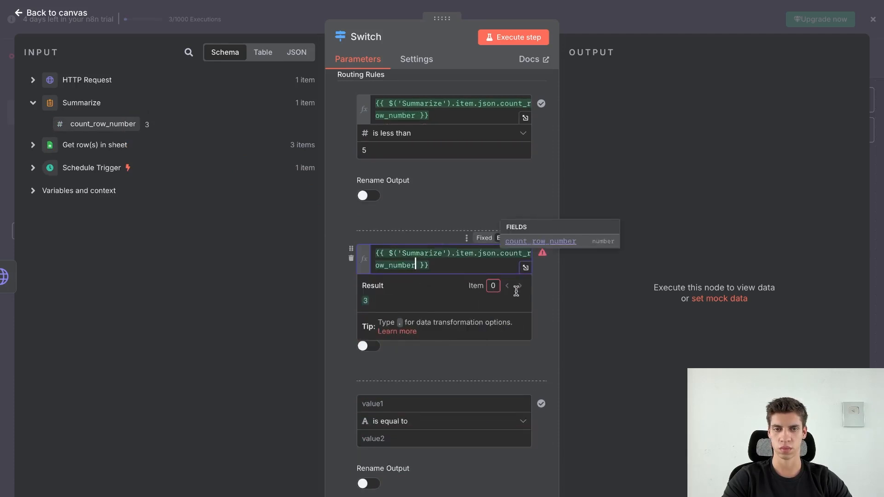
click(461, 282)
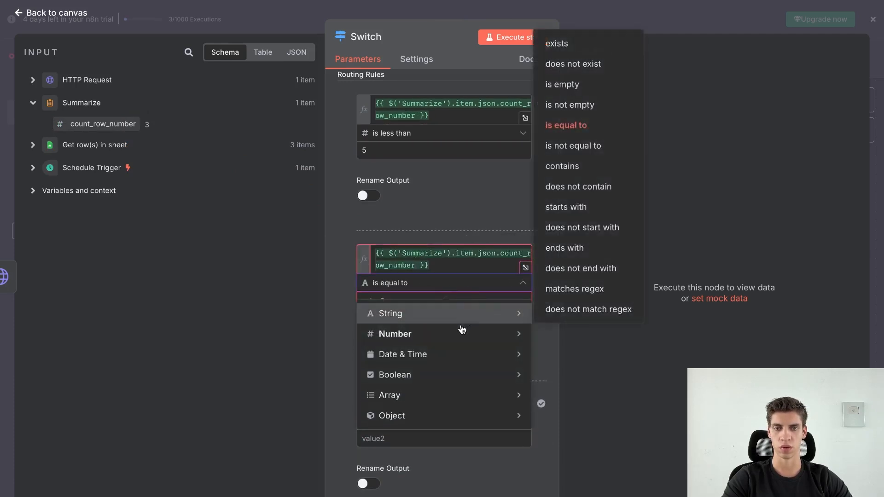
mouse_move(460, 334)
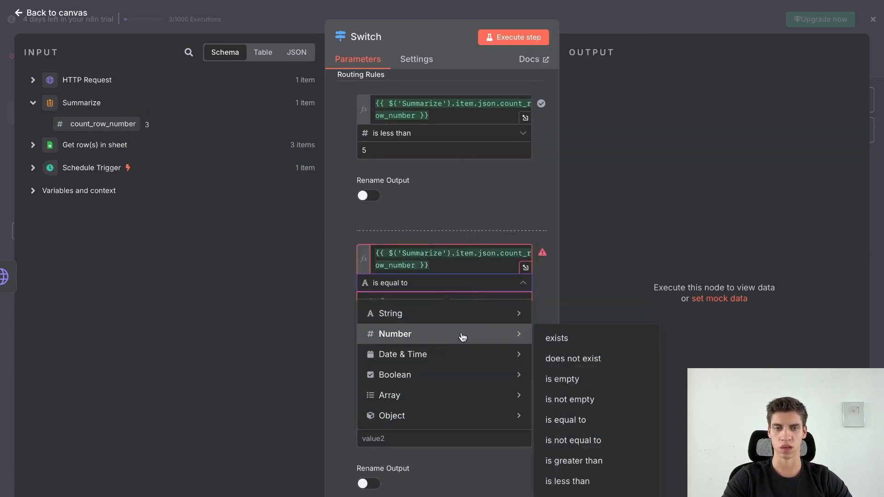
click(575, 481)
click(392, 299)
text(0)
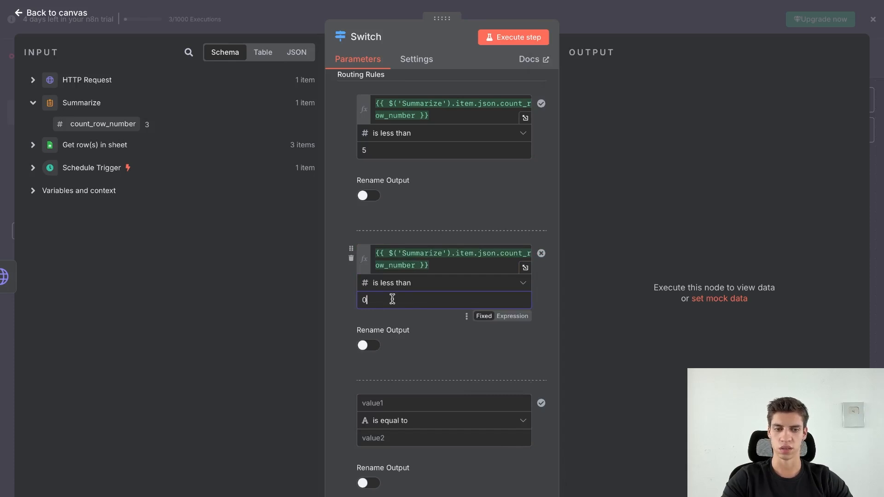
key(BackSpace)
text(10)
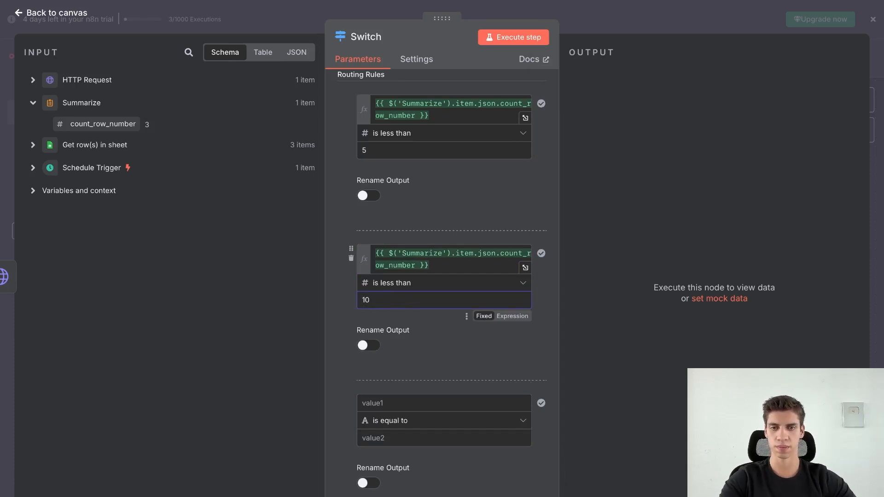
scroll(411, 354, down, 1)
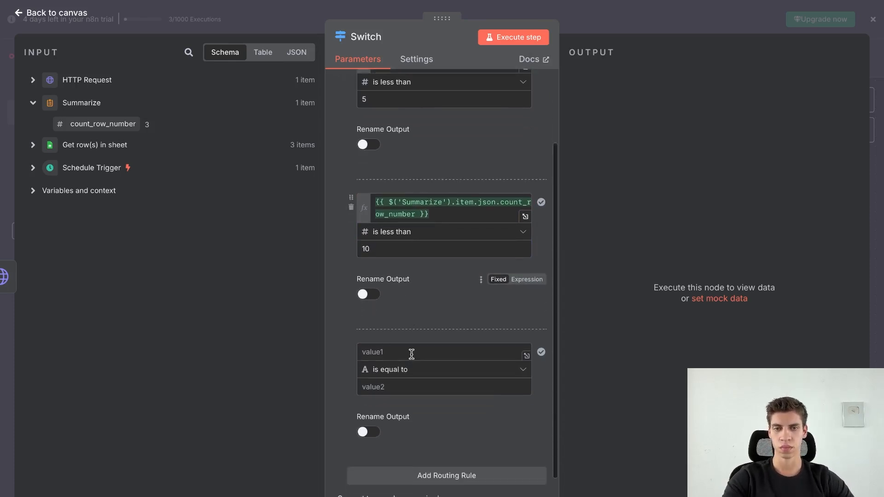
Set the third rule to count_row_number is greater than or equal to 10, then return to canvas.
click(411, 352)
drag(94, 123, 408, 358)
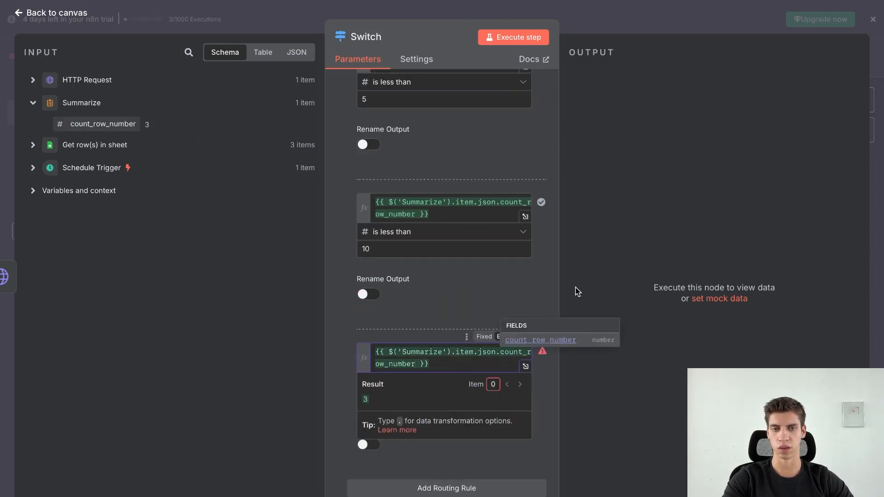
click(489, 382)
mouse_move(519, 431)
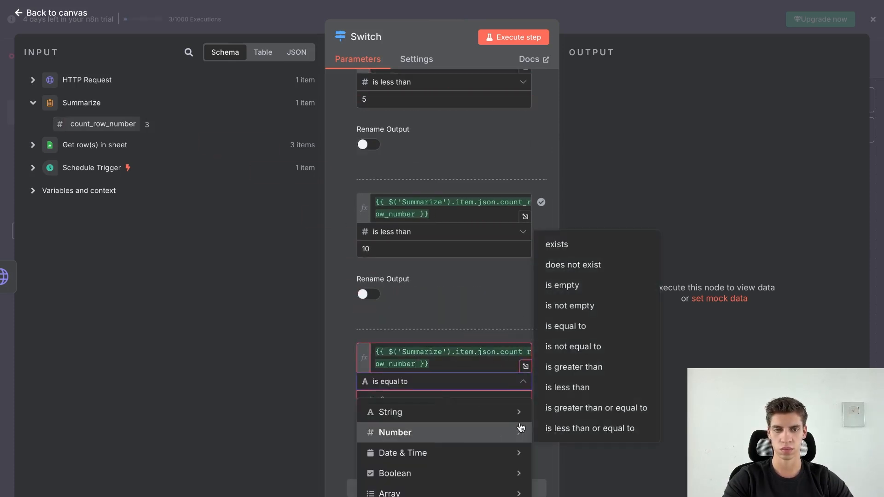
click(578, 408)
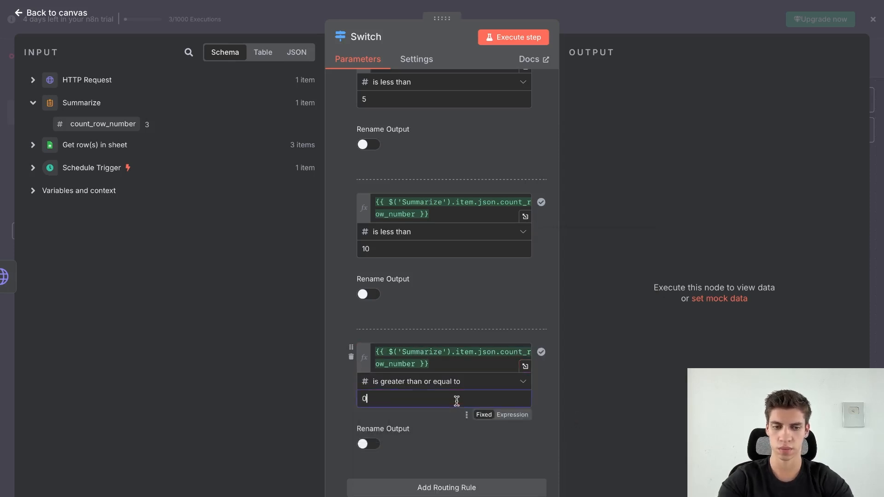
key(BackSpace)
text(10)
click(610, 409)
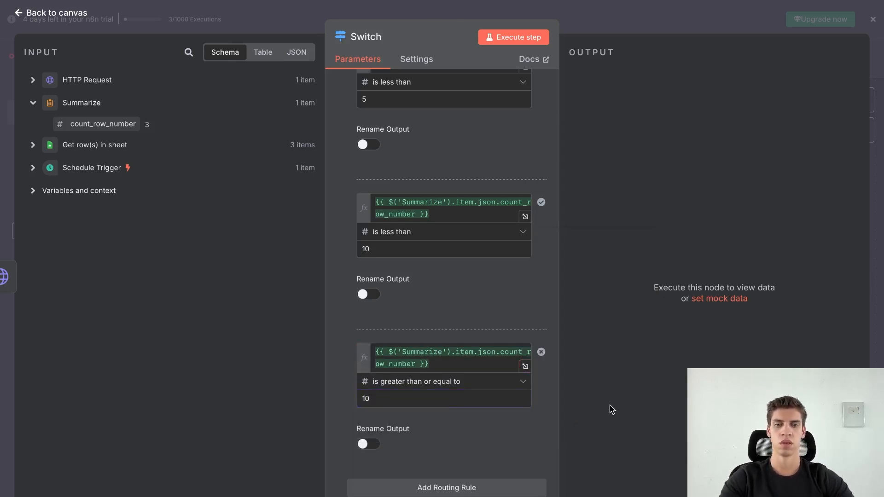
scroll(525, 324, up, 1)
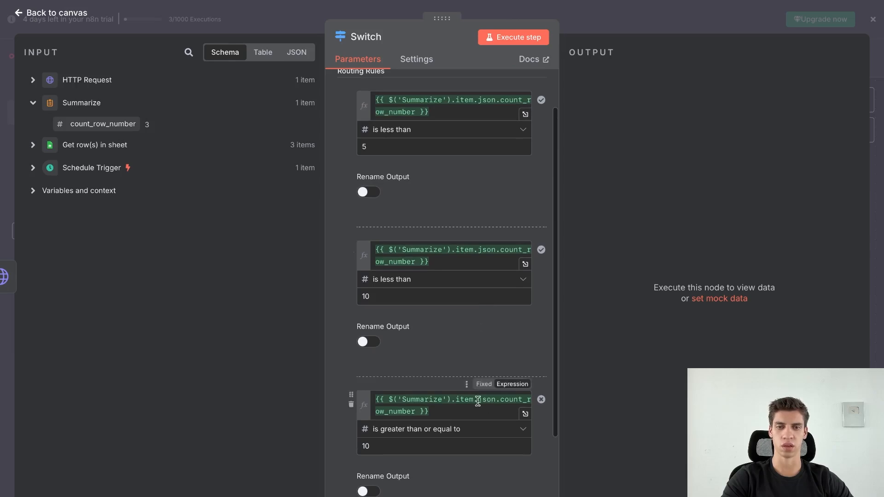
scroll(497, 383, up, 1)
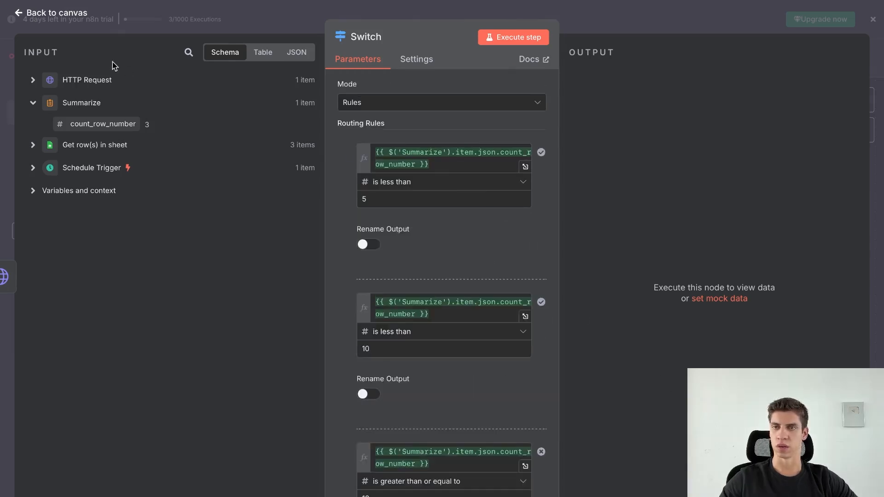
click(72, 19)
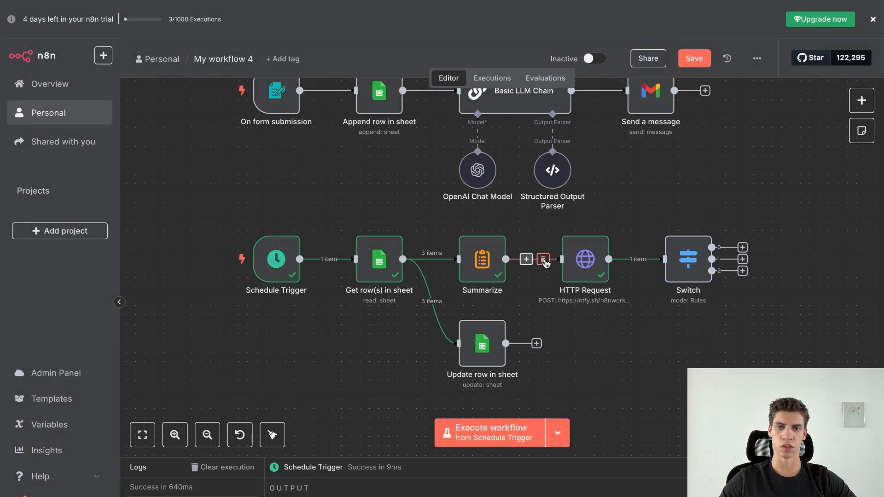
Place Switch directly after Summarize and connect its first output to HTTP Request.
click(645, 259)
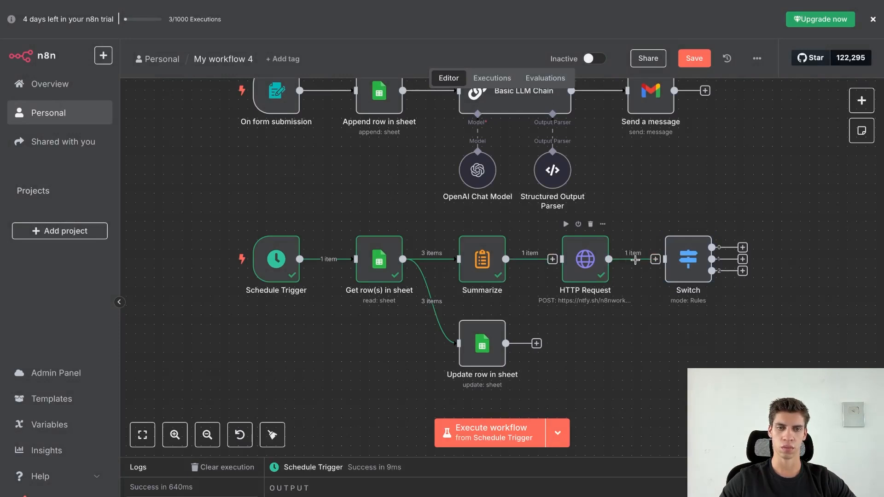
drag(587, 270, 802, 307)
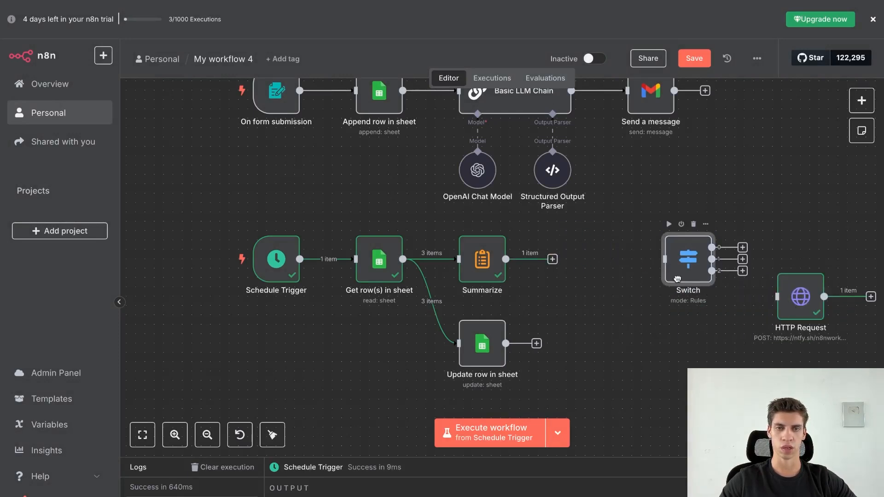
drag(691, 282, 581, 262)
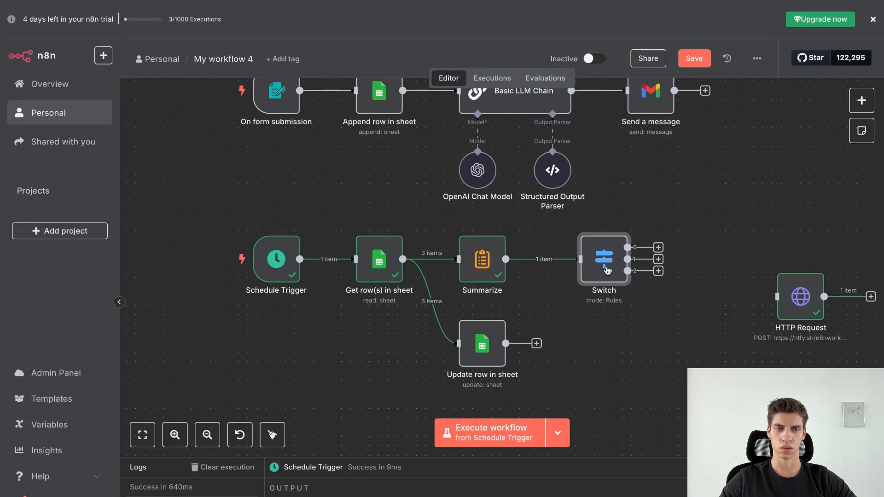
drag(793, 291, 737, 198)
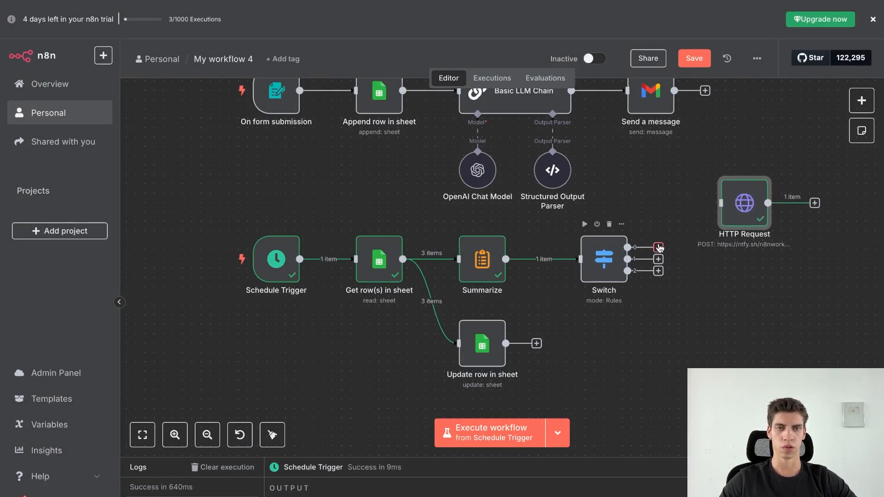
drag(628, 247, 744, 204)
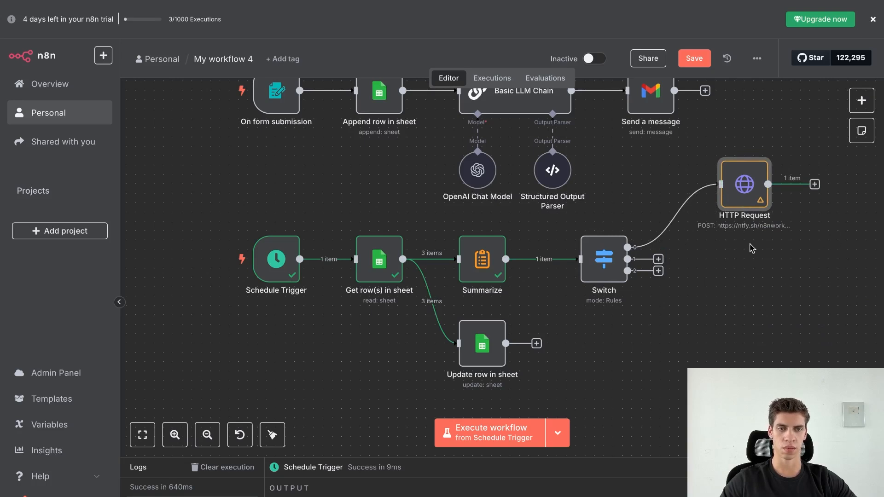
Duplicate HTTP Request into HTTP Request1 and HTTP Request2, wired to Switch outputs 1 and 2.
key(ctrl+d)
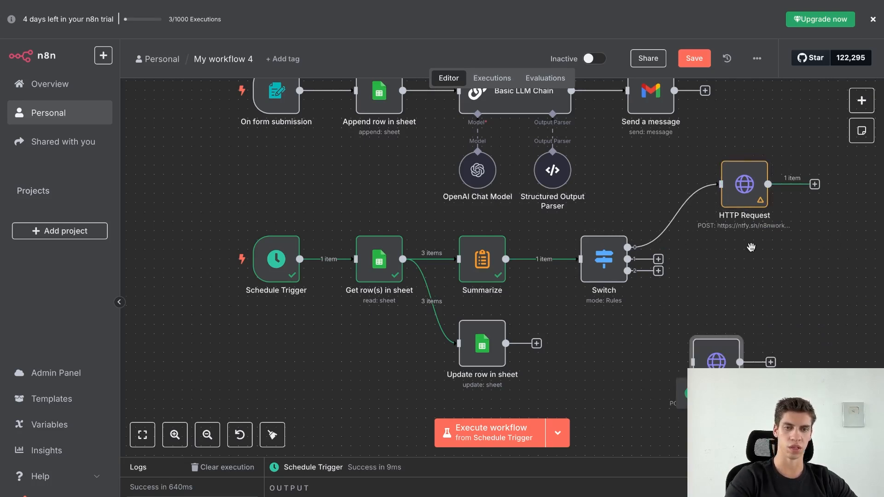
key(ctrl+c)
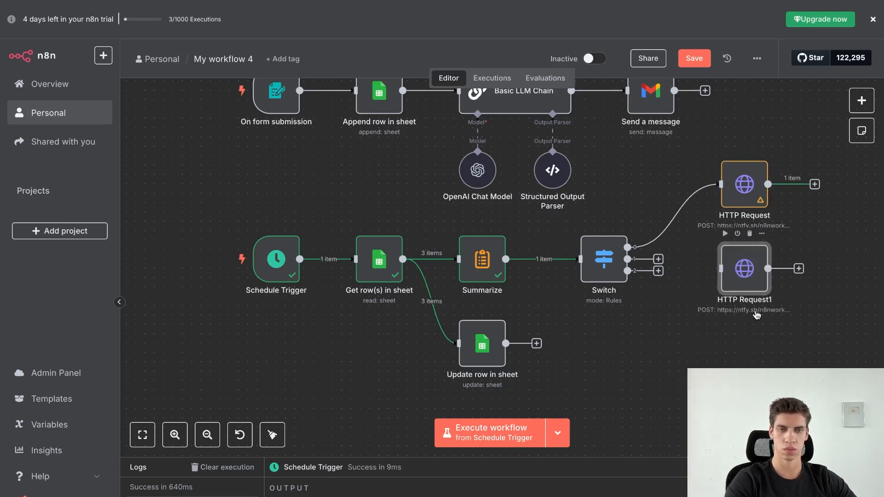
key(ctrl+v)
drag(716, 359, 744, 359)
drag(662, 261, 721, 362)
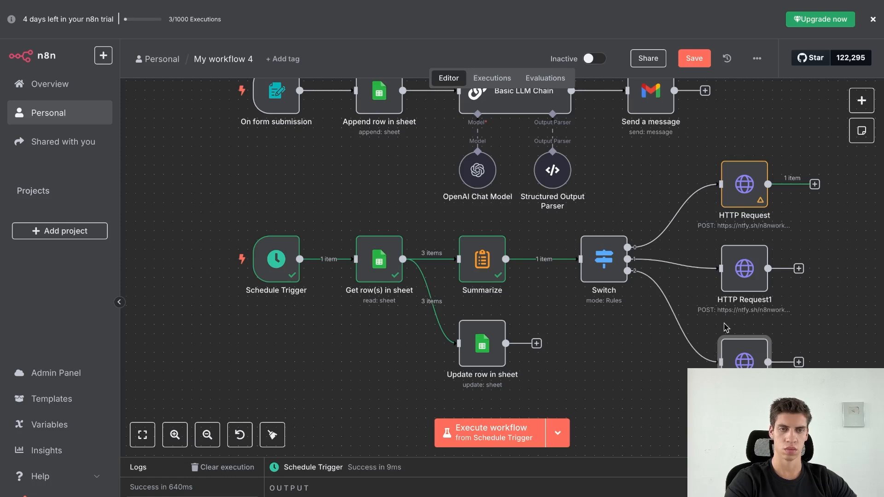
drag(744, 268, 744, 259)
drag(742, 356, 742, 328)
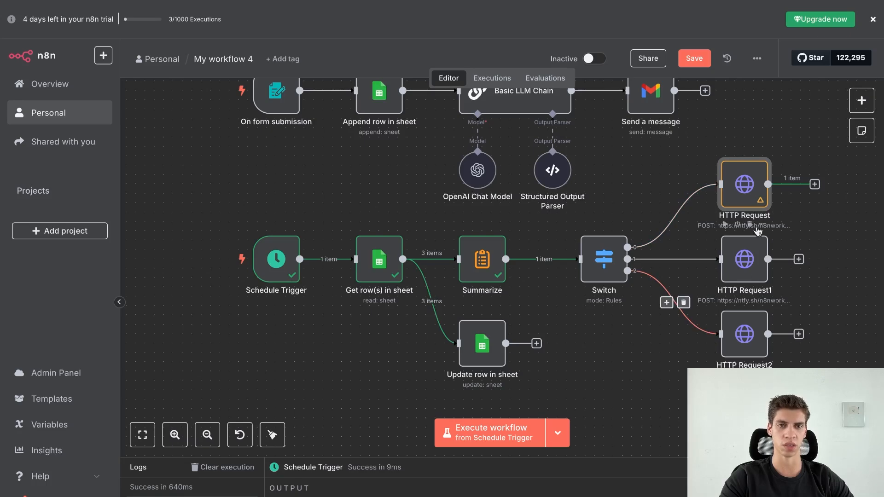
Edit the first HTTP Request body to '😅 Today you only had {count_row_number} new leads.'.
double_click(736, 202)
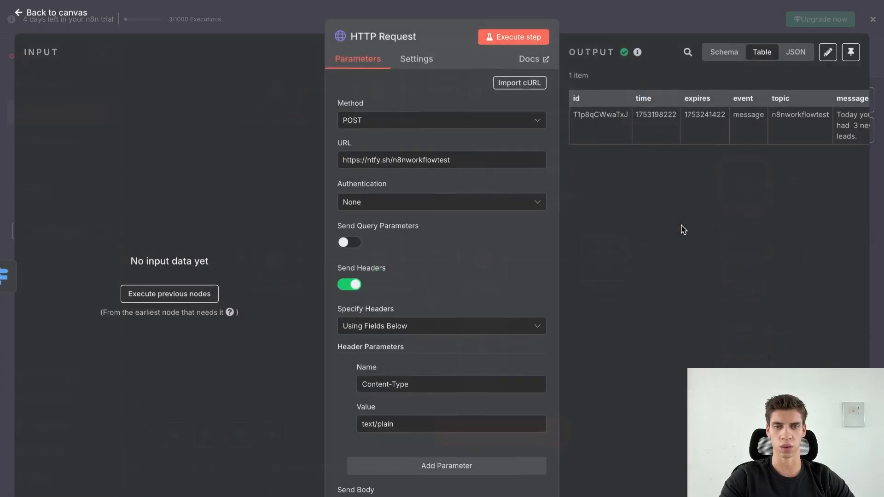
scroll(449, 272, down, 1)
scroll(449, 273, down, 5)
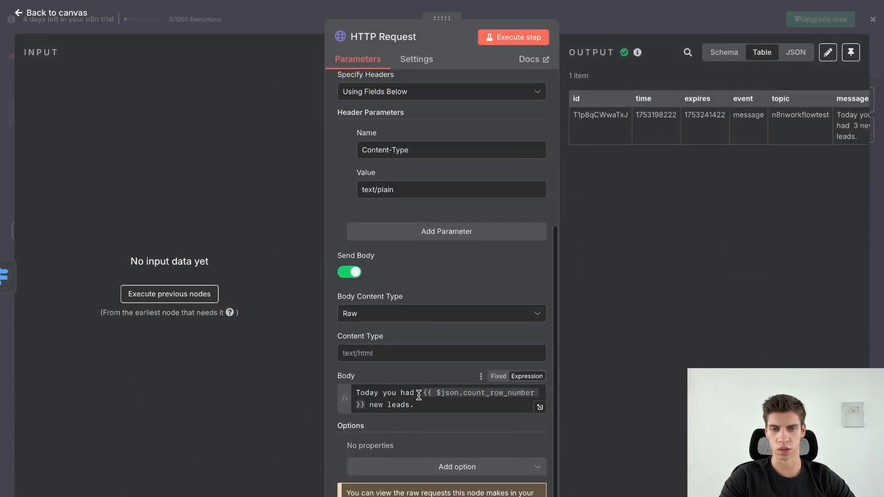
click(357, 393)
key(ctrl+super+space)
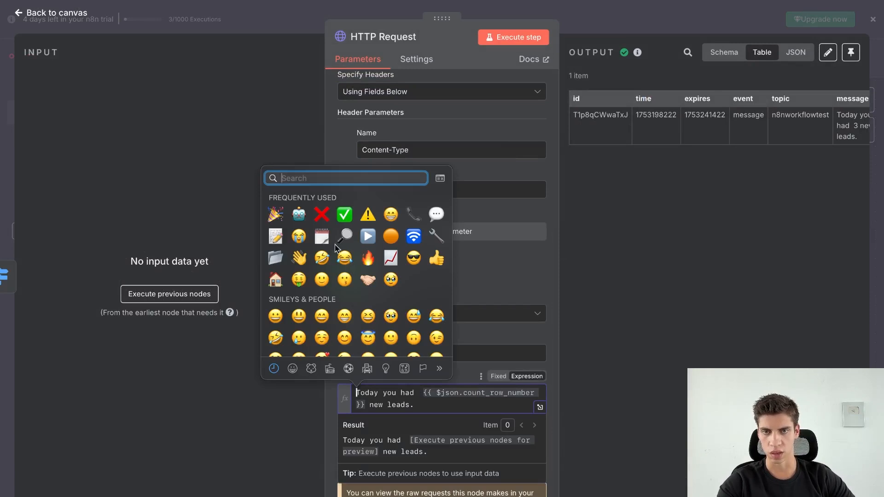
click(303, 238)
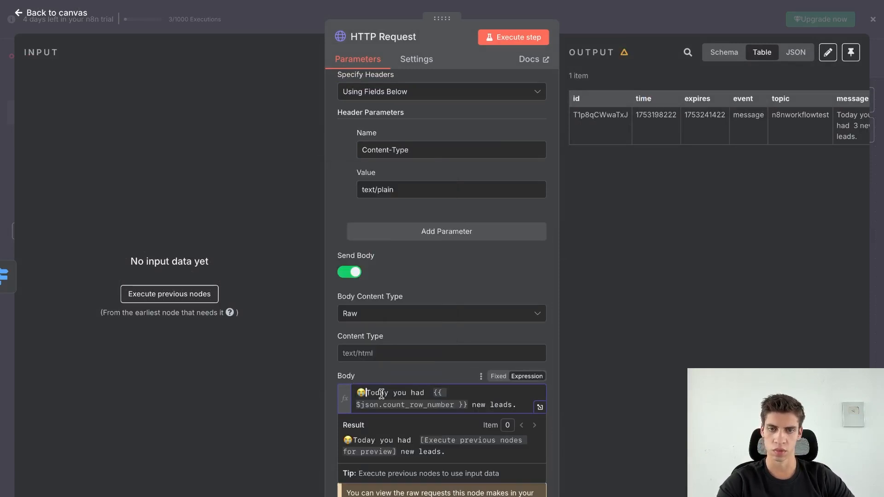
click(416, 392)
text(only)
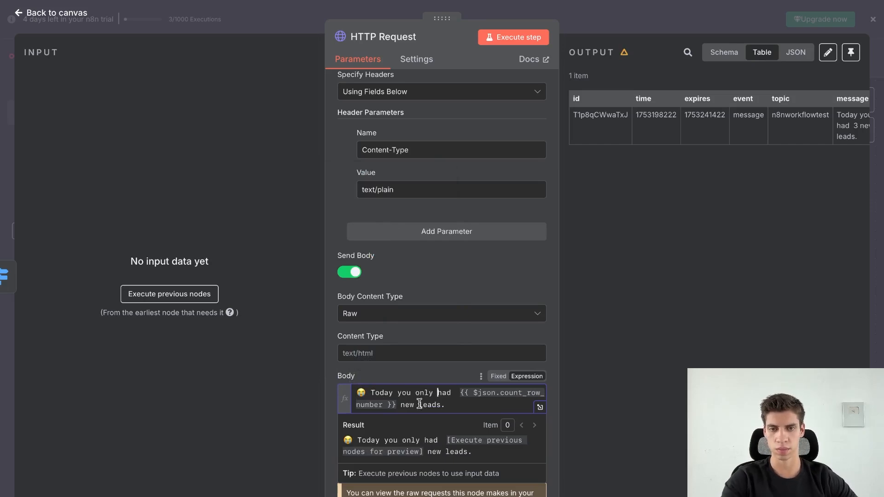
click(69, 15)
Prefix HTTP Request1's body with 😀 and end it with 'new leads!' instead of a period.
click(738, 266)
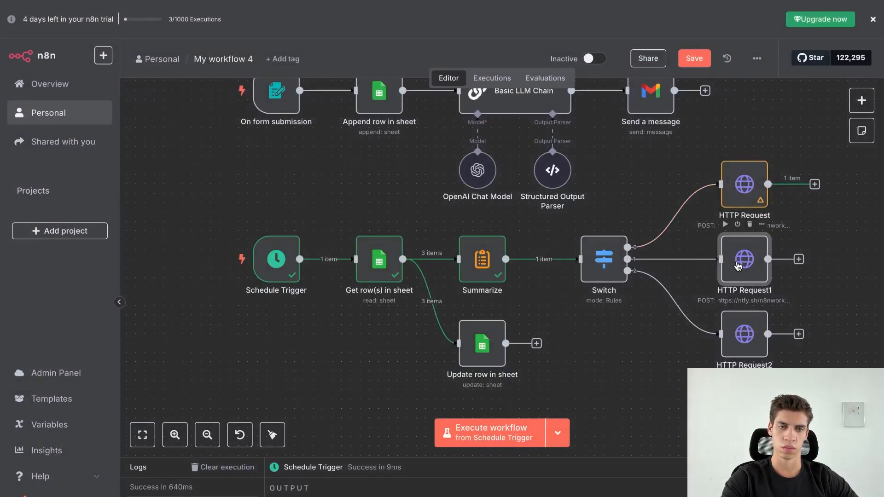
double_click(738, 266)
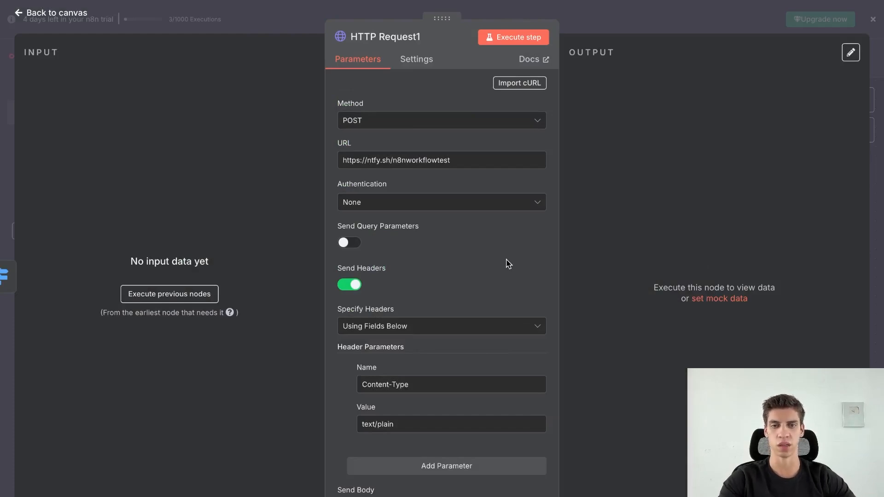
scroll(508, 264, down, 5)
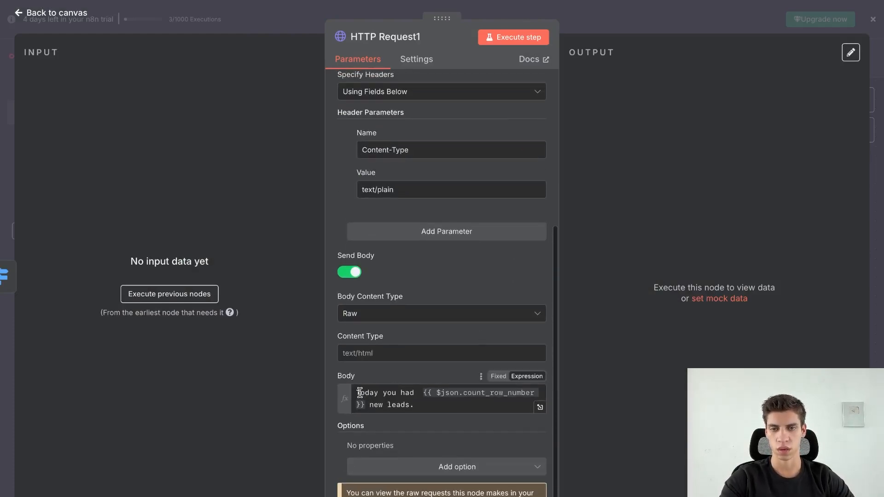
click(357, 392)
key(ctrl+super+space)
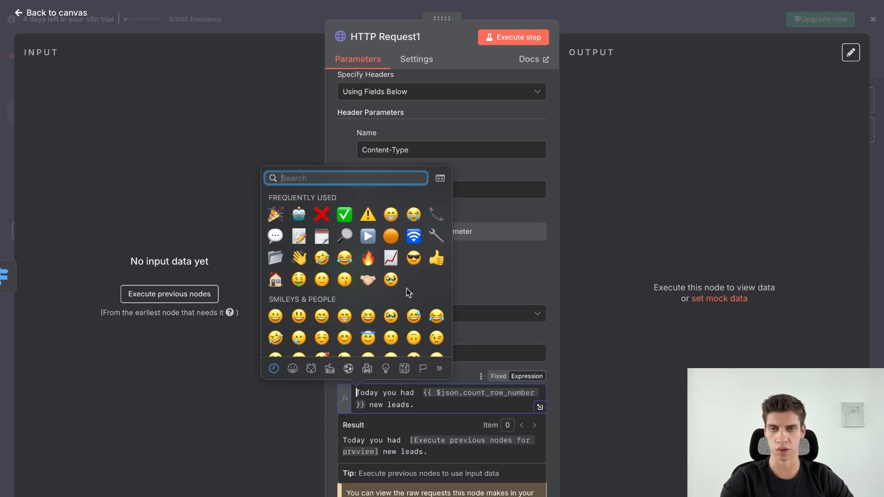
click(391, 213)
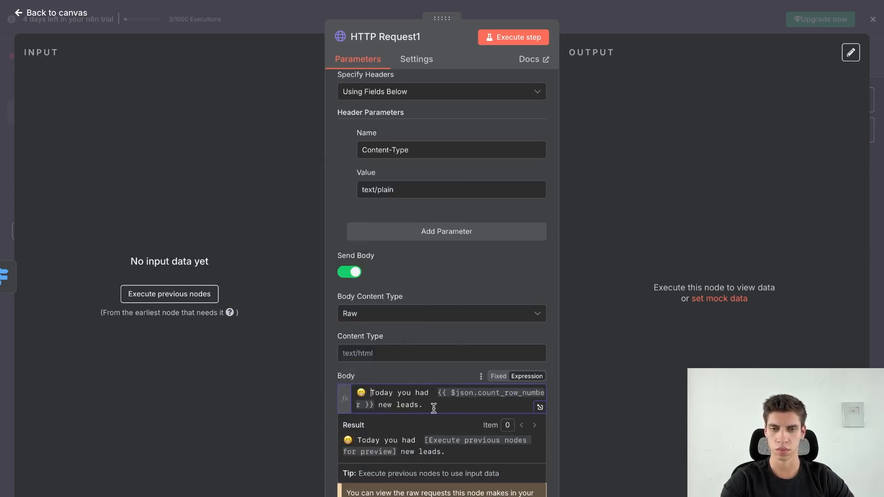
key(BackSpace)
text(!)
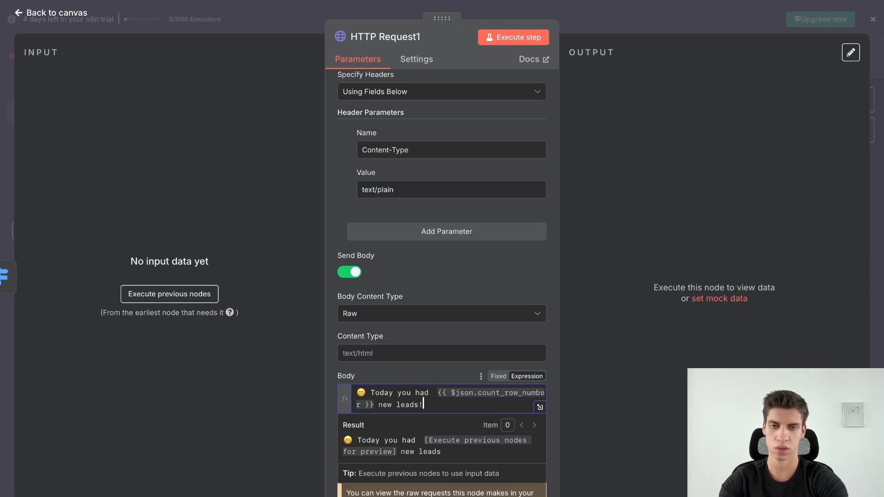
click(57, 12)
Add a 🎉 emoji at both ends of HTTP Request2's message body and end the sentence with '!'.
click(755, 354)
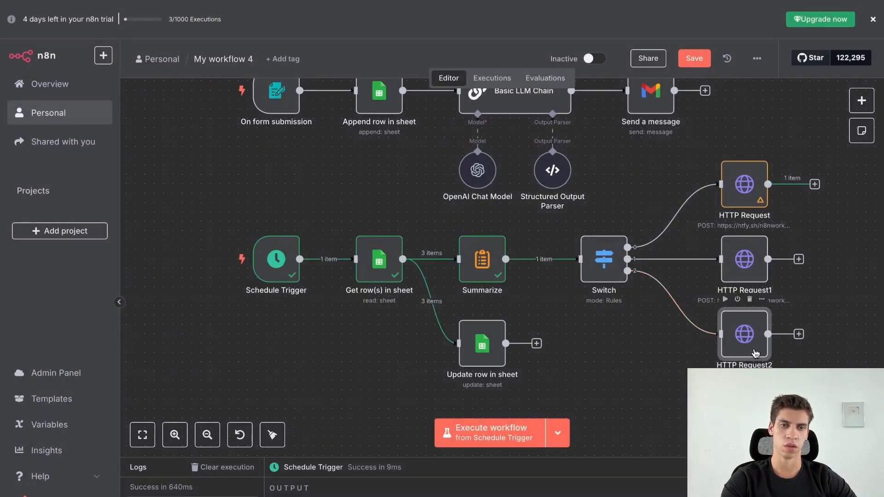
double_click(734, 353)
scroll(436, 341, down, 5)
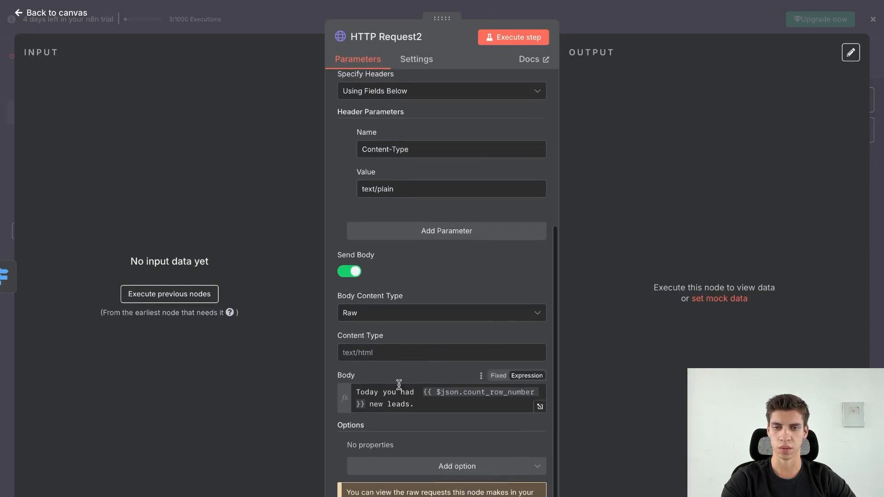
click(356, 390)
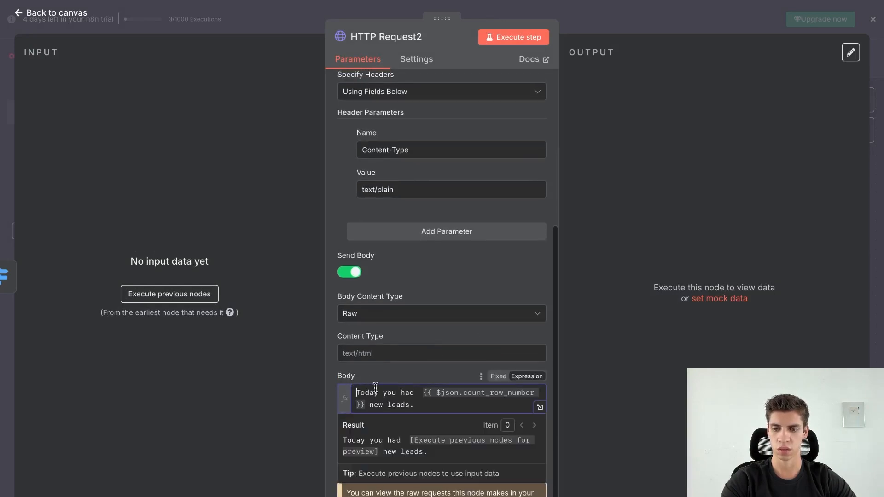
key(ctrl+super+space)
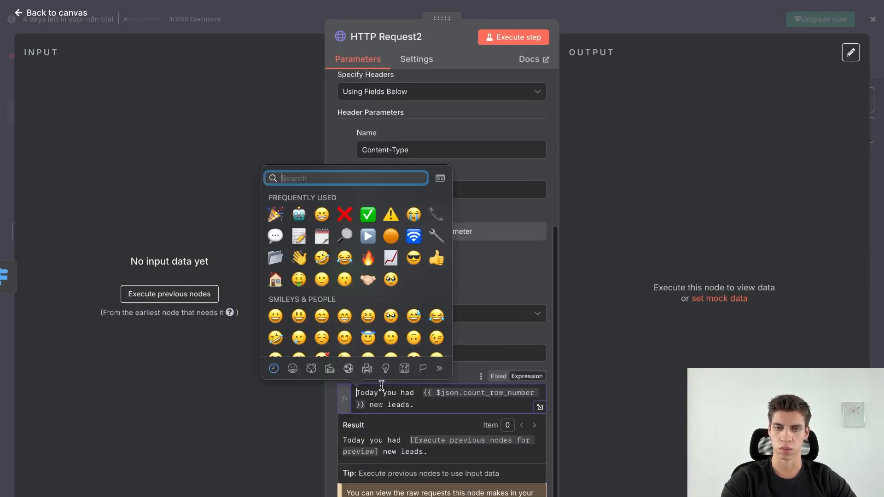
click(275, 215)
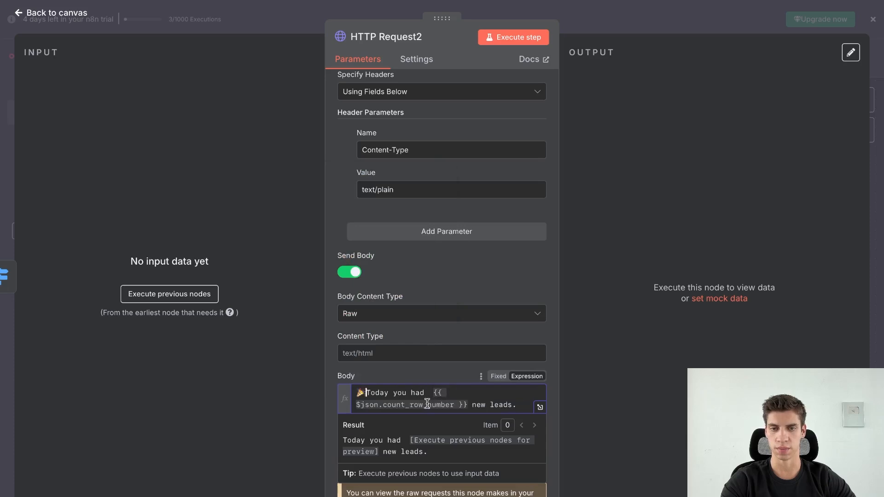
click(523, 405)
key(ctrl+super+space)
key(Escape)
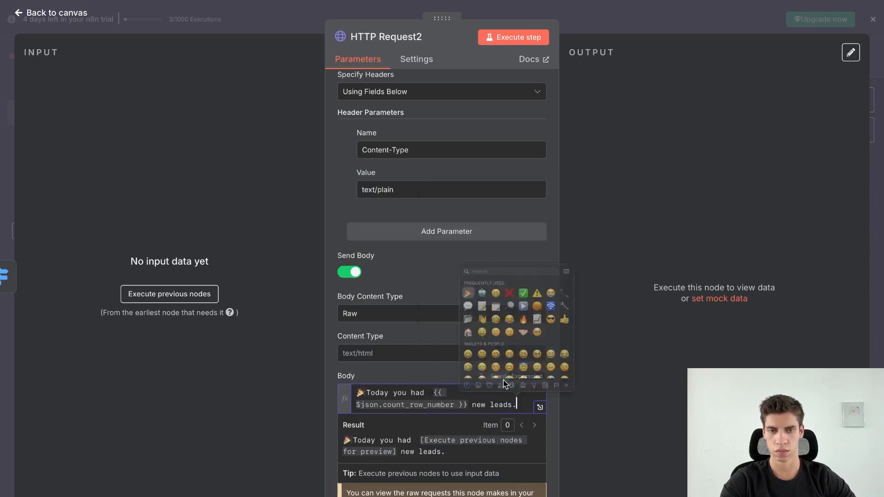
key(Left)
key(BackSpace)
text(!)
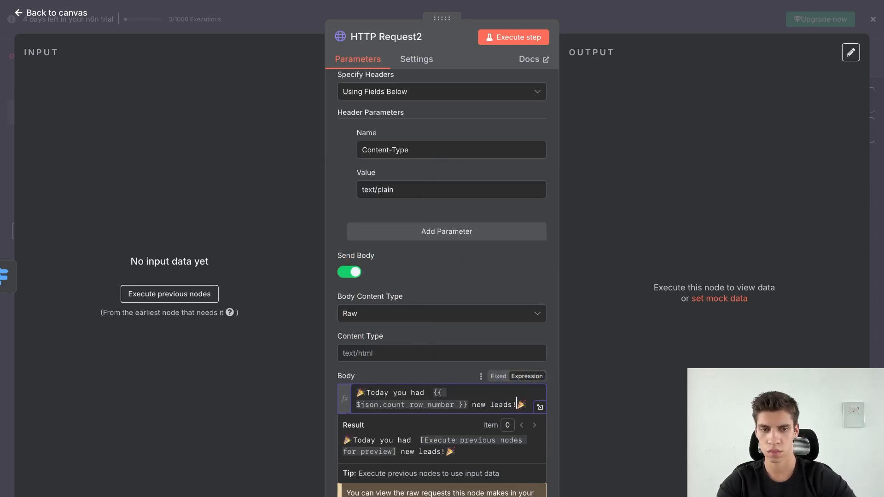
Insert 'Congratulations!' before 'Today' in the message and return to the canvas.
click(367, 394)
text(Congratulations)
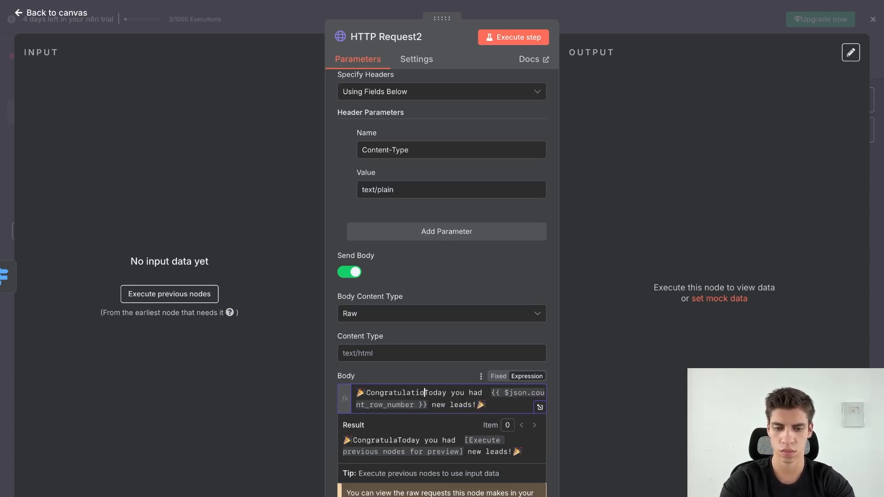
text(!)
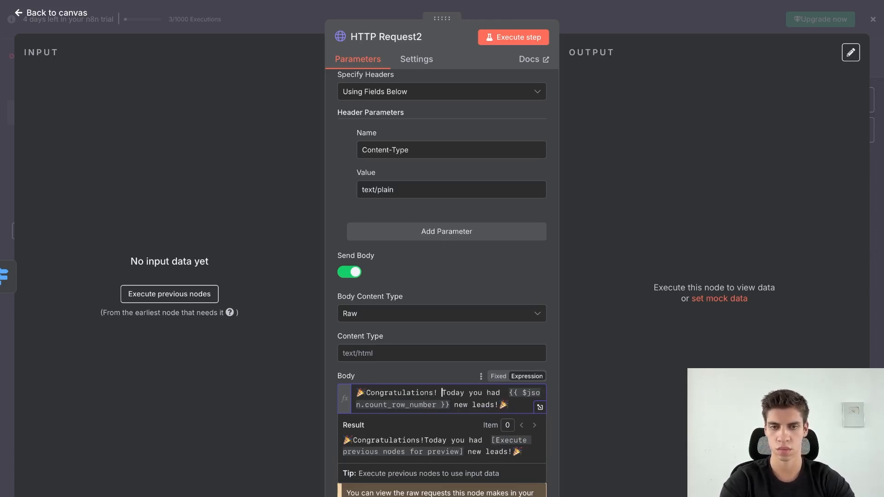
key(Escape)
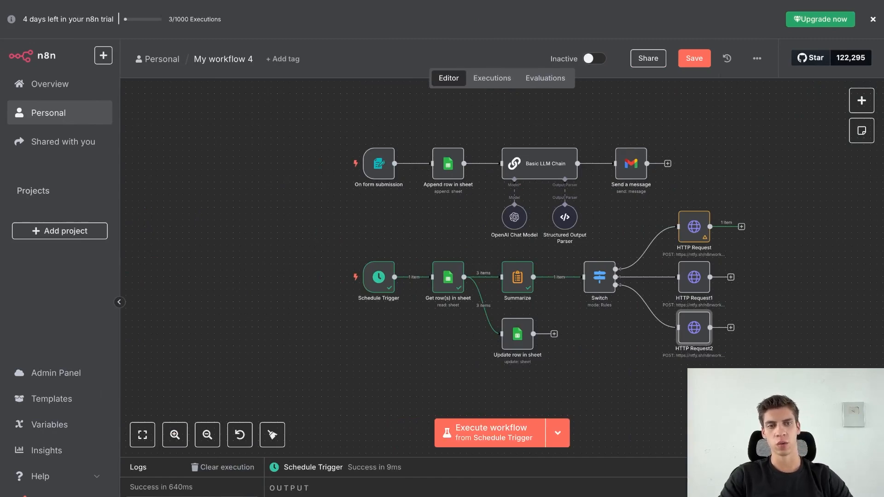
Check the Body messages of HTTP Request, HTTP Request1 and HTTP Request2 in turn.
click(692, 227)
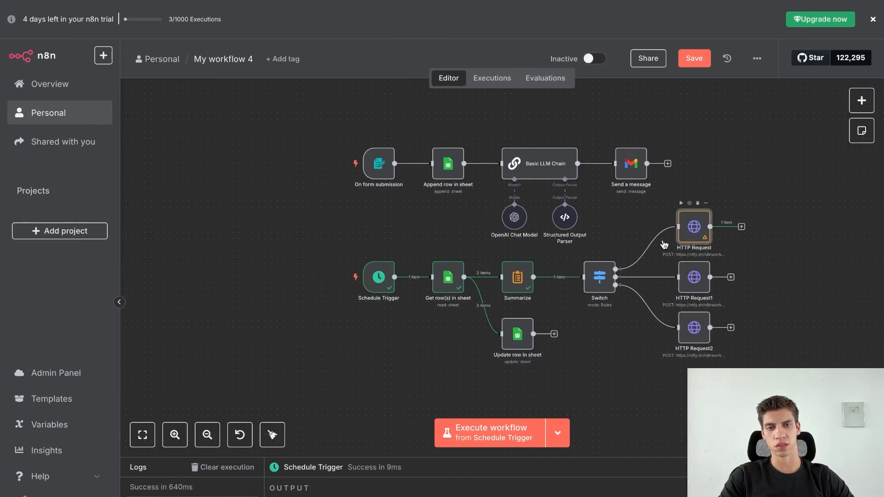
key(Return)
scroll(525, 291, down, 5)
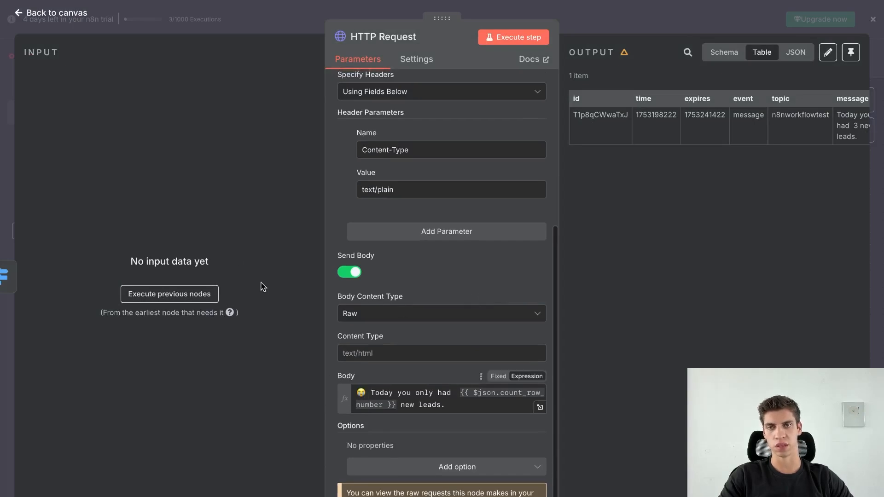
key(Escape)
click(693, 285)
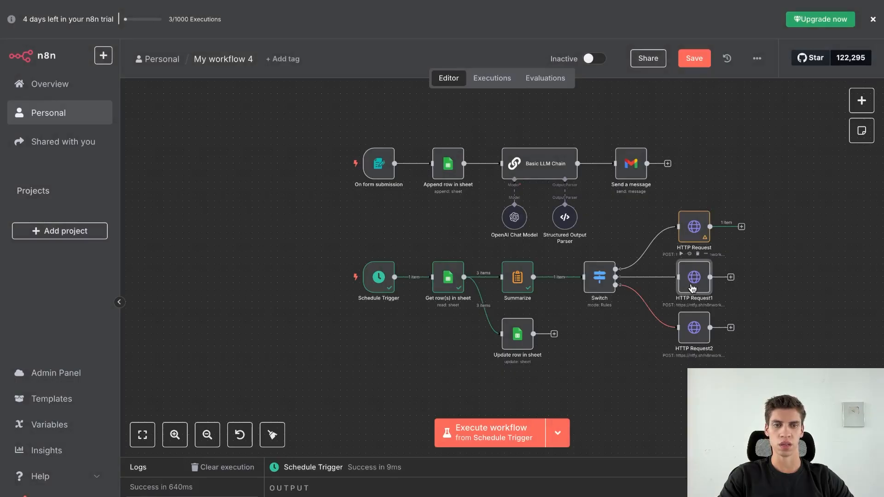
double_click(691, 289)
scroll(494, 289, down, 5)
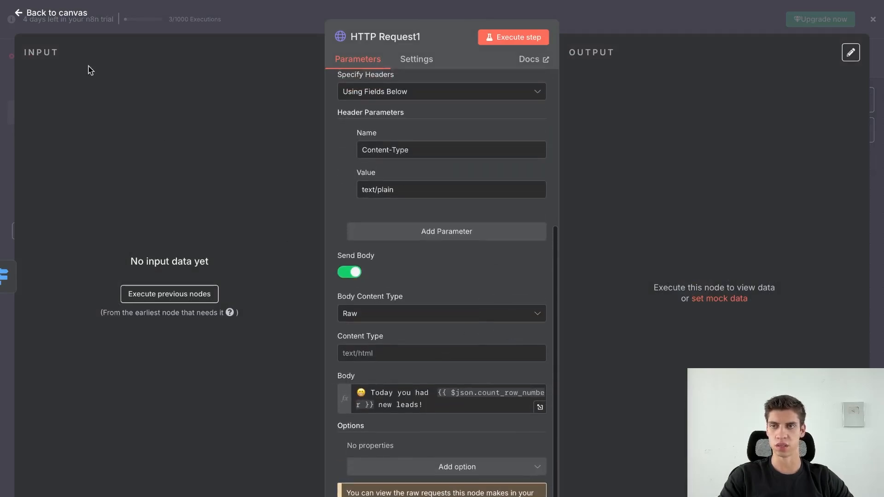
click(49, 15)
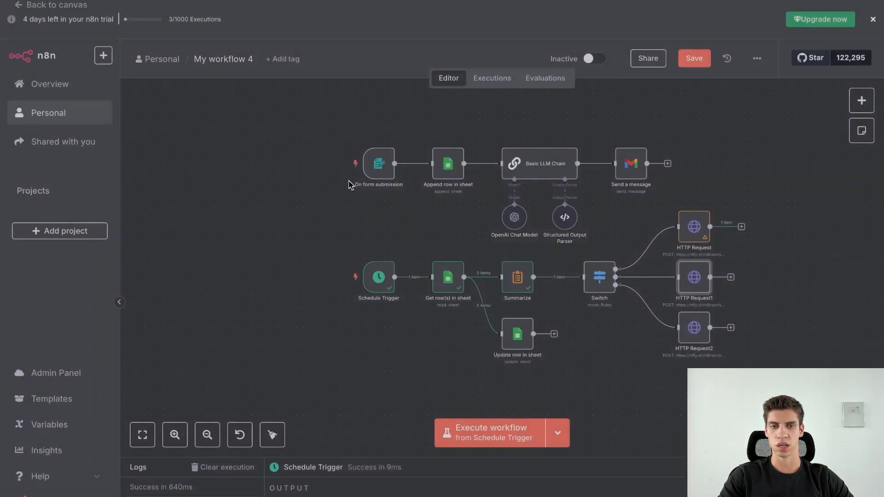
double_click(694, 328)
scroll(475, 323, down, 5)
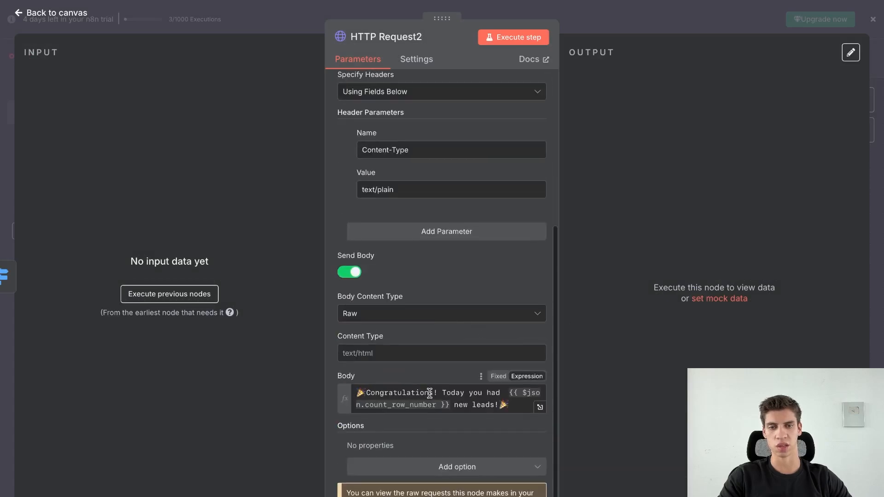
click(70, 14)
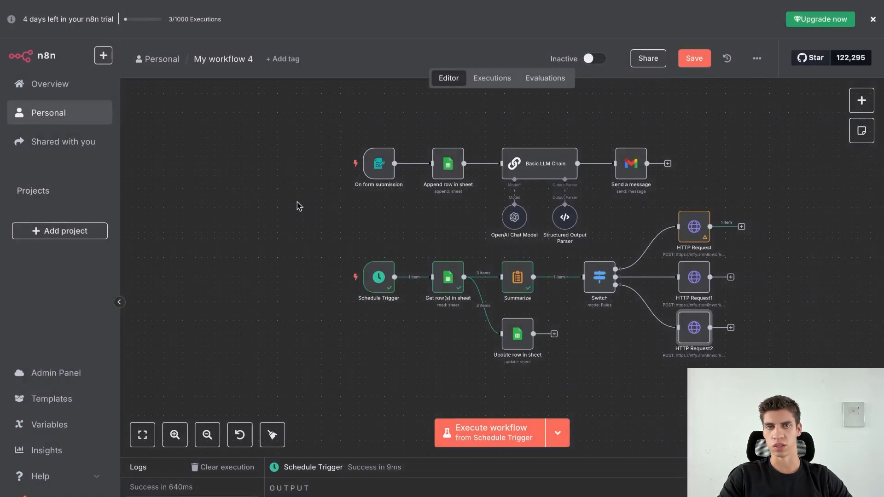
Clear the Sent statuses in F4:F6 of the New Lead sheet and enter Waiting in F4.
click(299, 32)
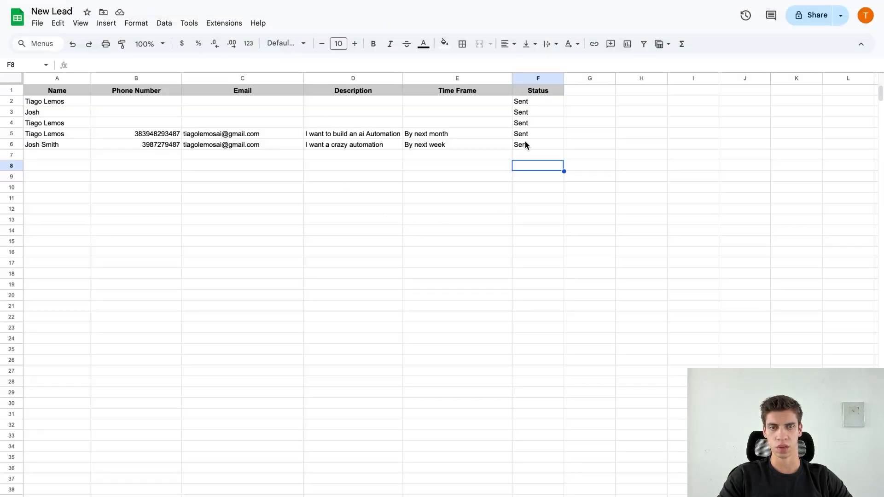
drag(526, 146, 527, 126)
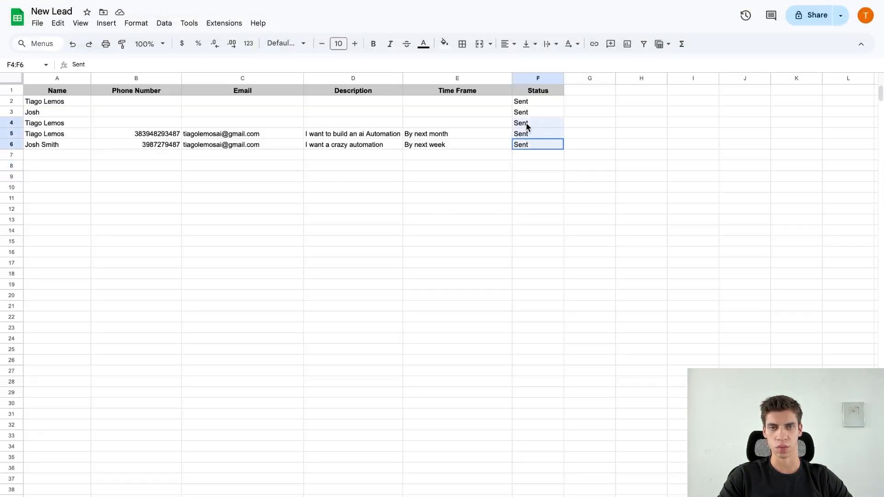
key(Delete)
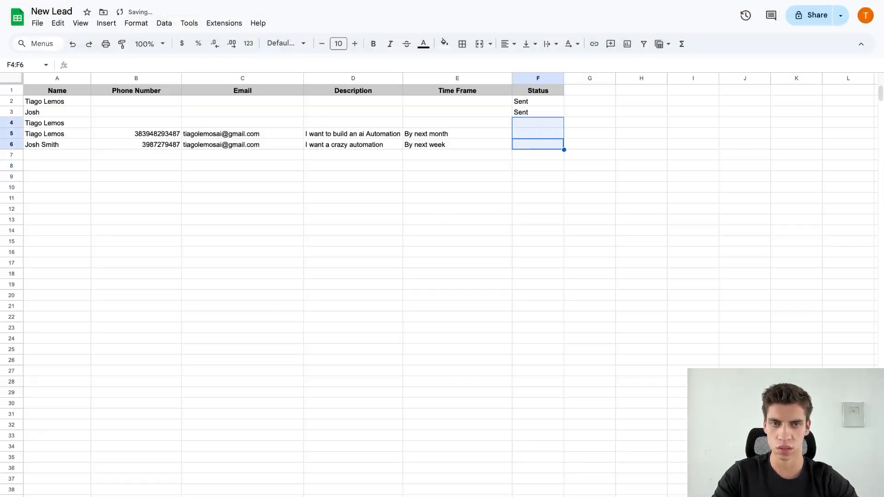
click(583, 122)
click(540, 122)
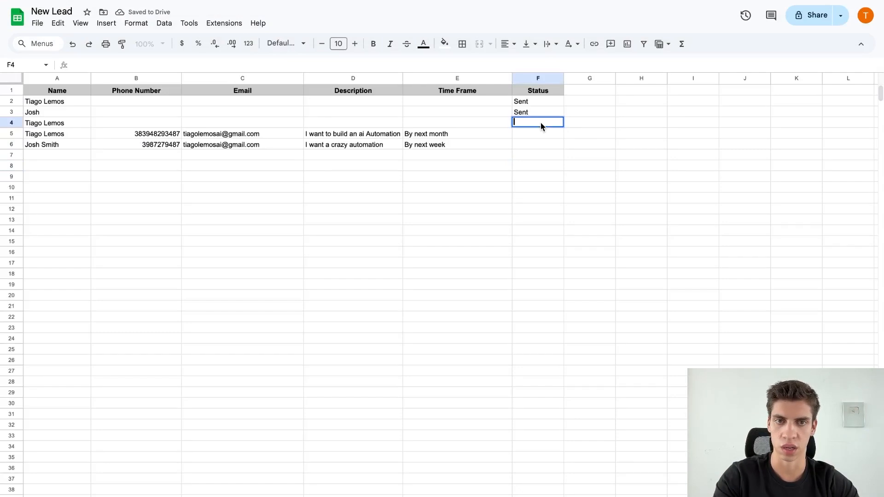
text(w)
key(BackSpace)
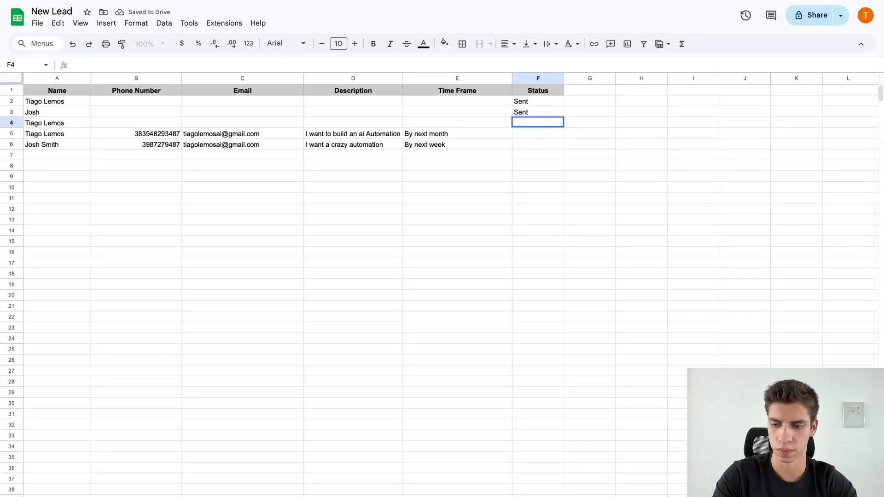
text(Waiting)
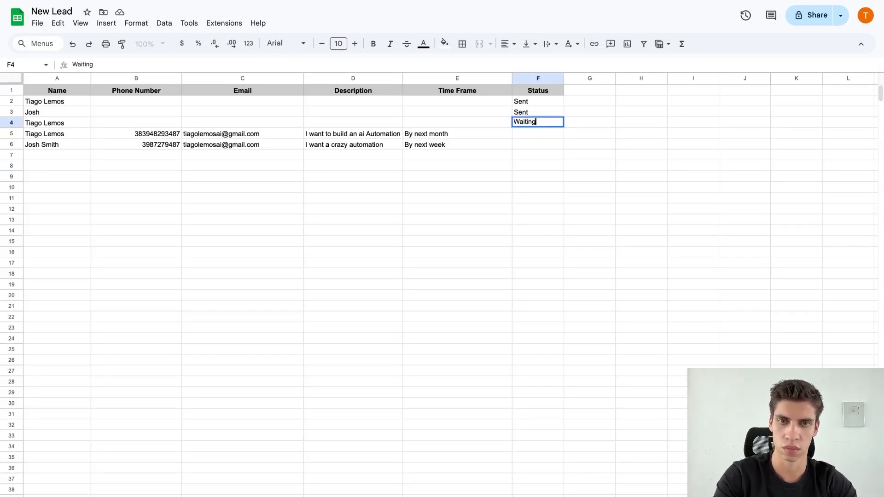
click(623, 123)
Copy Waiting into F5 and F6, then save the n8n workflow.
click(548, 123)
key(ctrl+c)
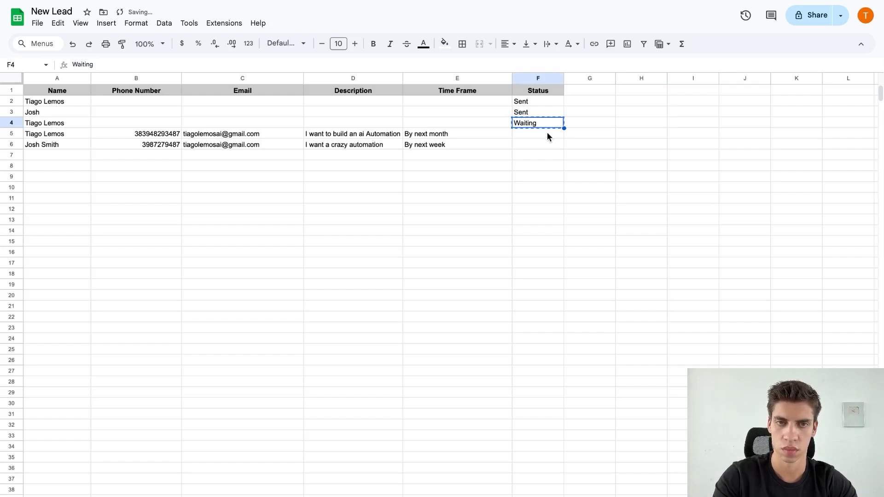
click(545, 133)
key(ctrl+v)
click(543, 142)
key(ctrl+v)
click(608, 148)
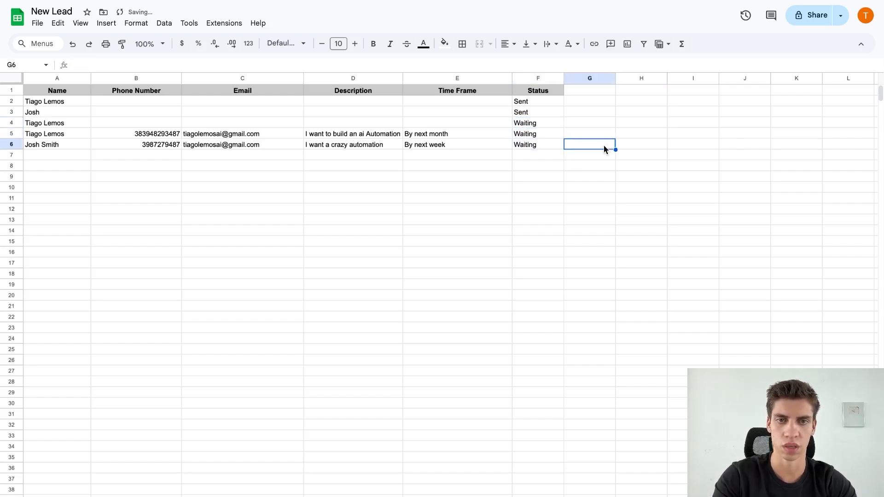
key(ctrl+shift+Tab)
key(super+s)
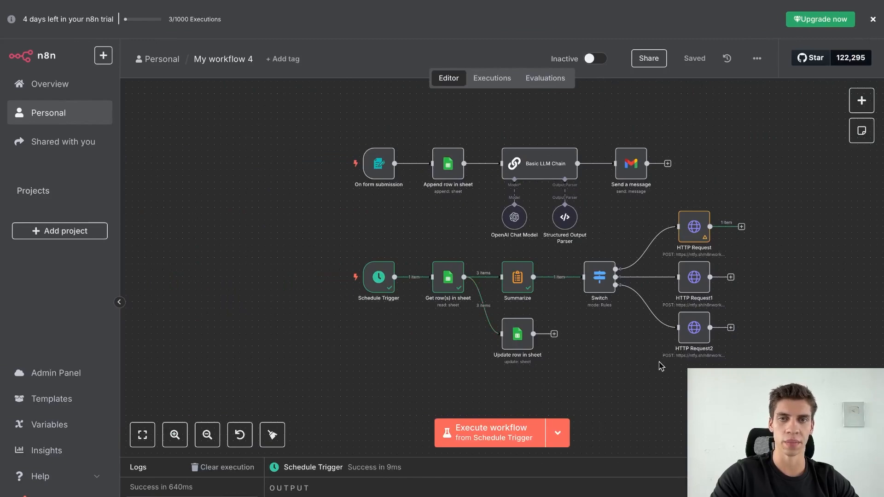
Run the workflow for the three waiting leads and check that the sheet now shows them Sent.
key(ctrl+Tab)
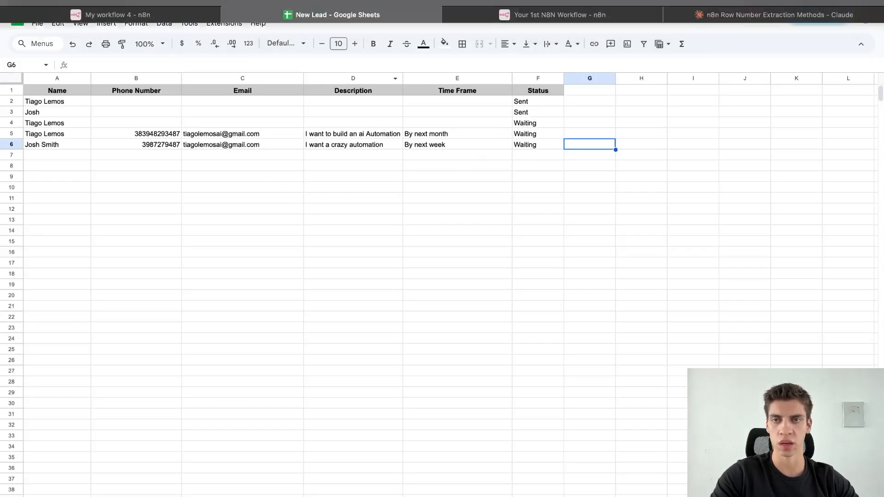
click(106, 36)
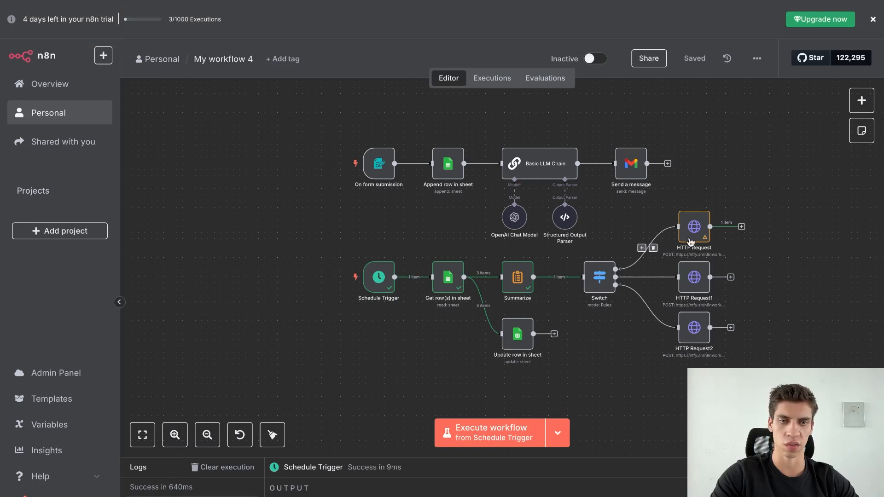
mouse_move(343, 286)
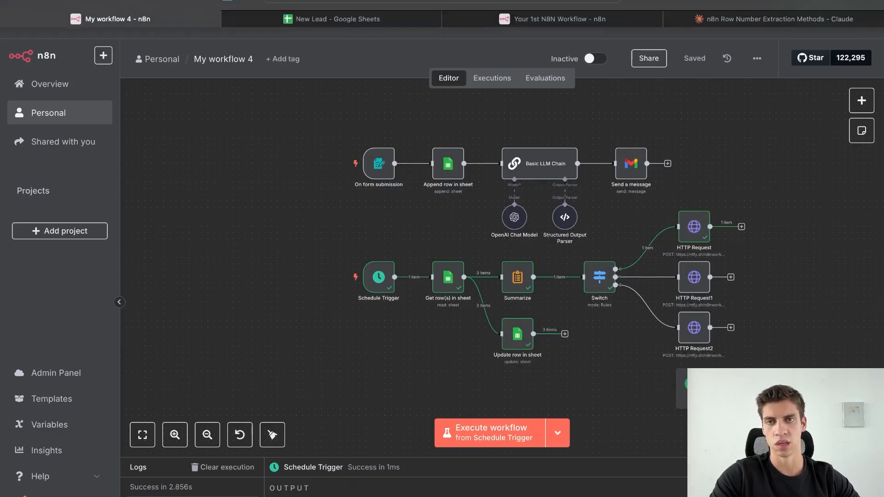
click(278, 40)
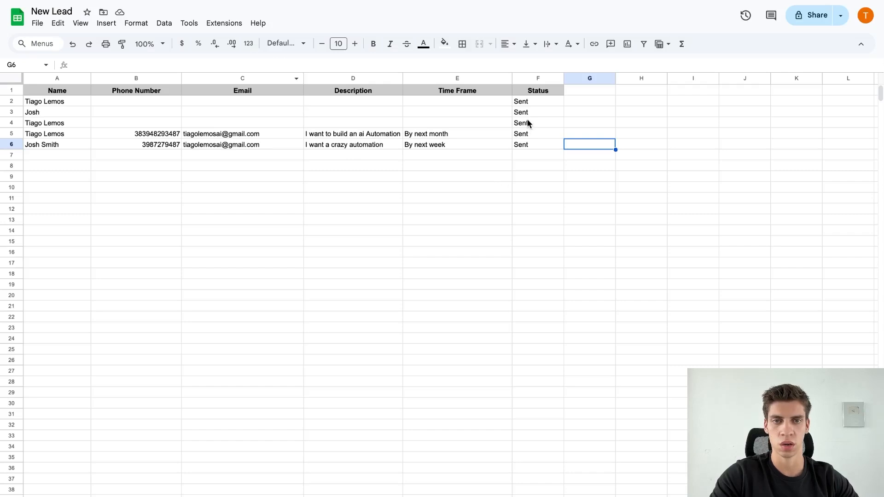
Clear the Sent statuses in F4:F6 again and enter Waiting in F4.
drag(528, 123, 529, 147)
click(569, 212)
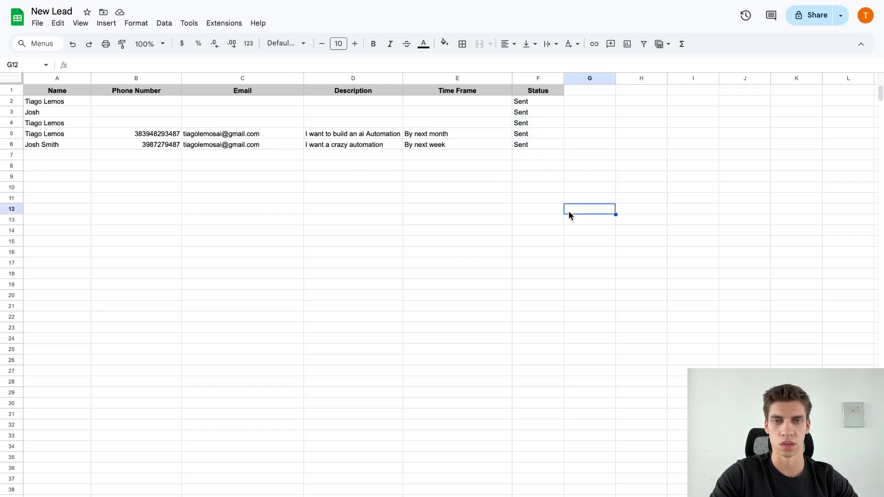
key(Right)
key(Up)
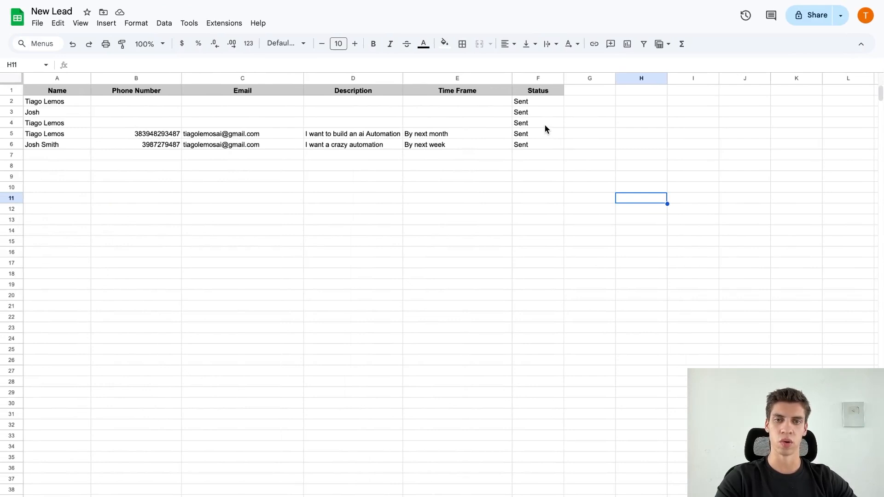
drag(544, 124, 544, 142)
key(Delete)
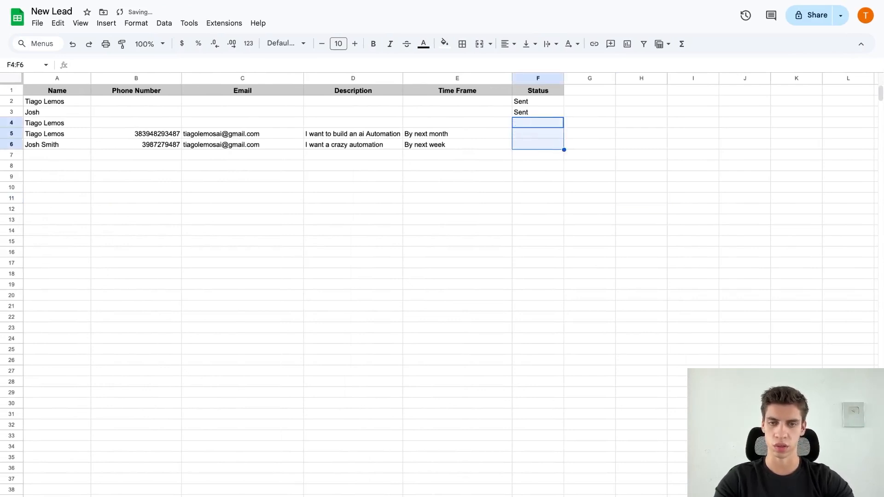
click(583, 137)
click(548, 123)
text(Wait)
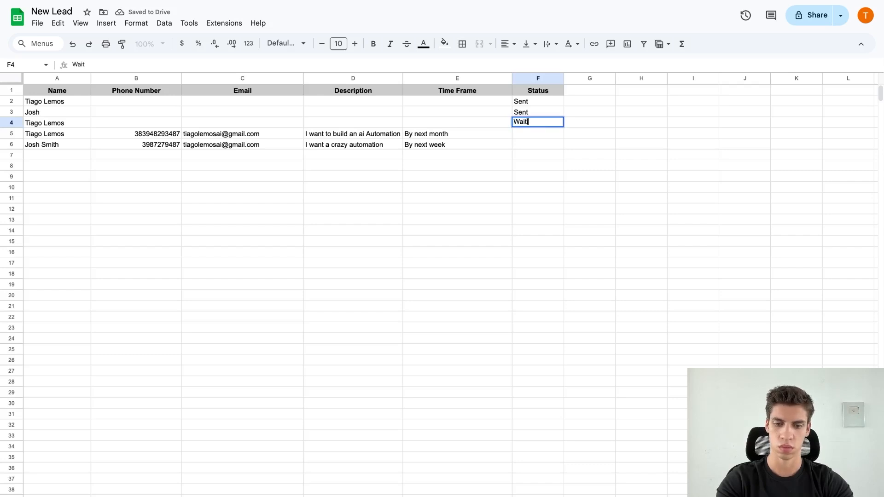
text(ing)
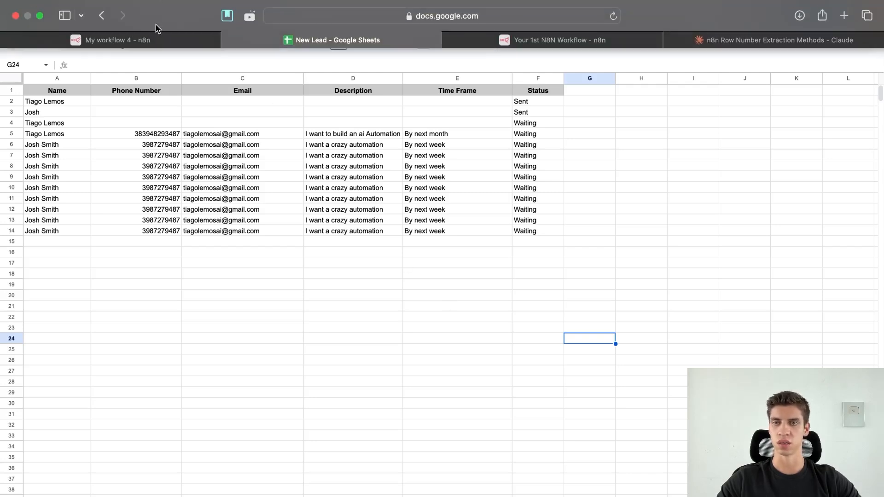
Rerun the workflow from the Schedule Trigger and check the updated lead statuses in the sheet.
click(154, 38)
click(331, 277)
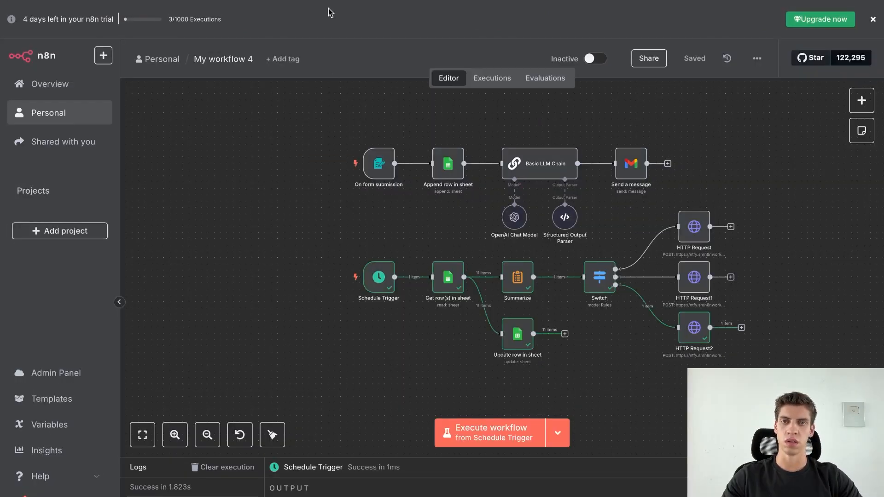
mouse_move(337, 4)
click(328, 38)
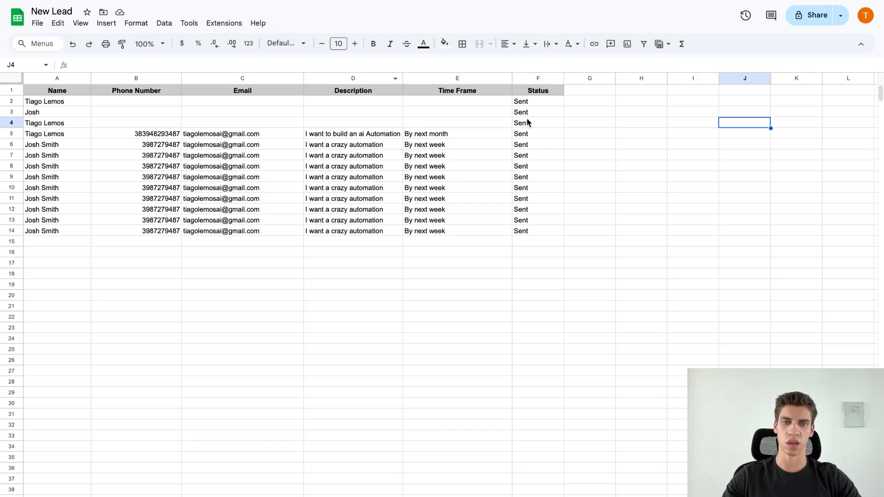